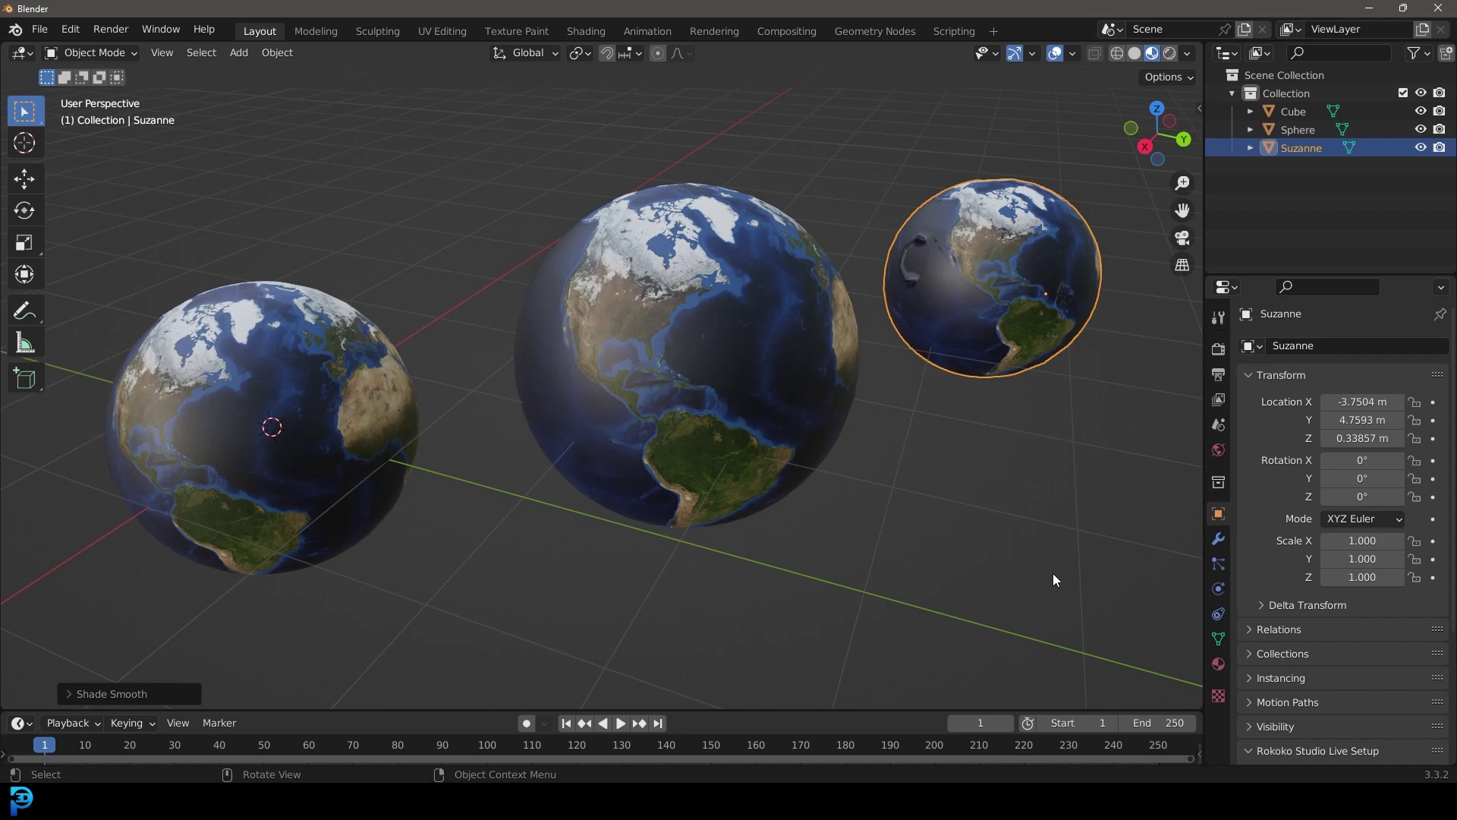
# Look over the NASA Visible Earth Blue Marble image collection in the browser.
pyautogui.moveTo(679, 528); pyautogui.dragTo(691, 448, button='middle')
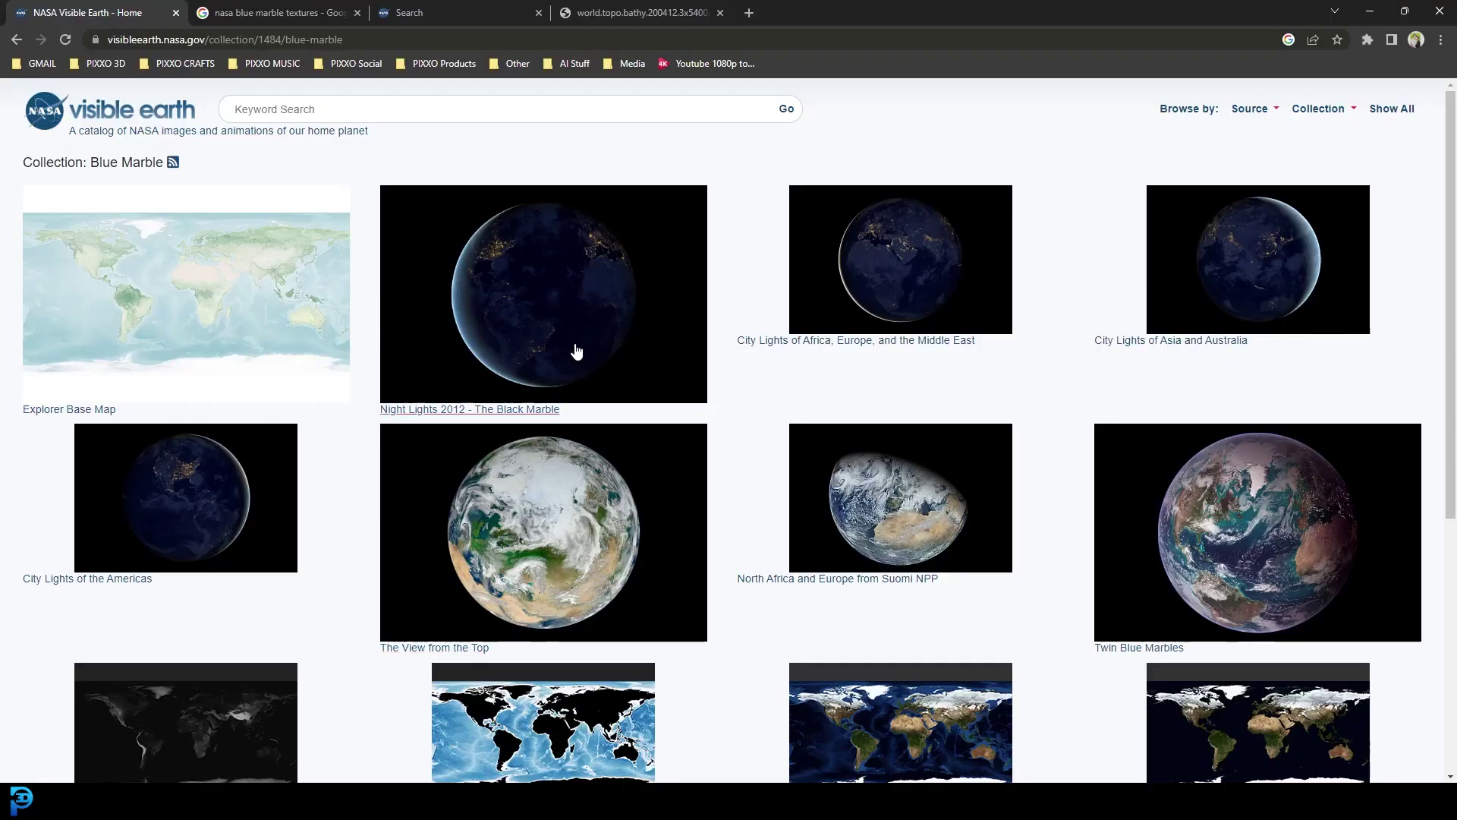
pyautogui.scroll(-3, 790, 342)
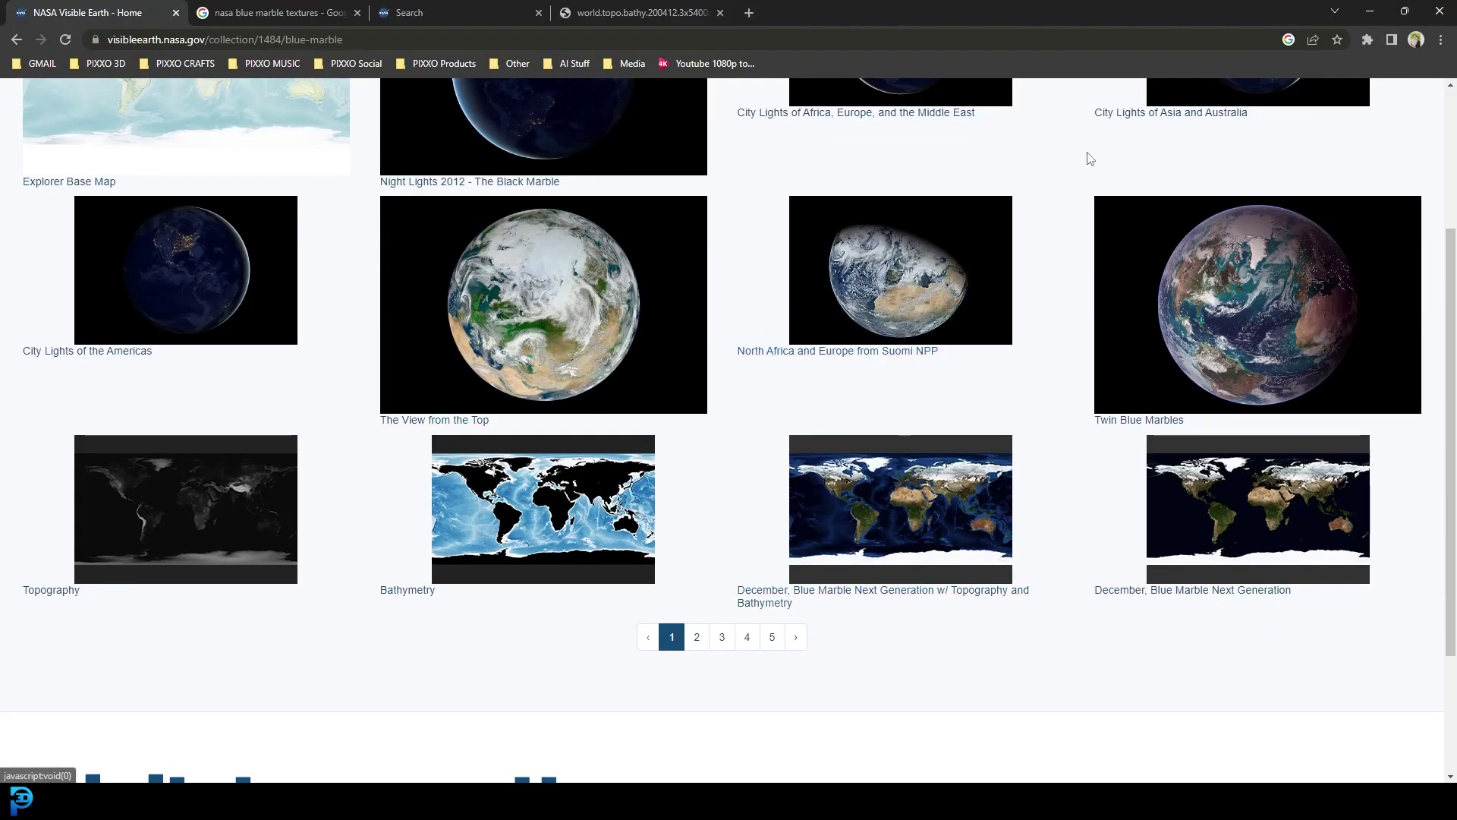
pyautogui.click(1363, 11)
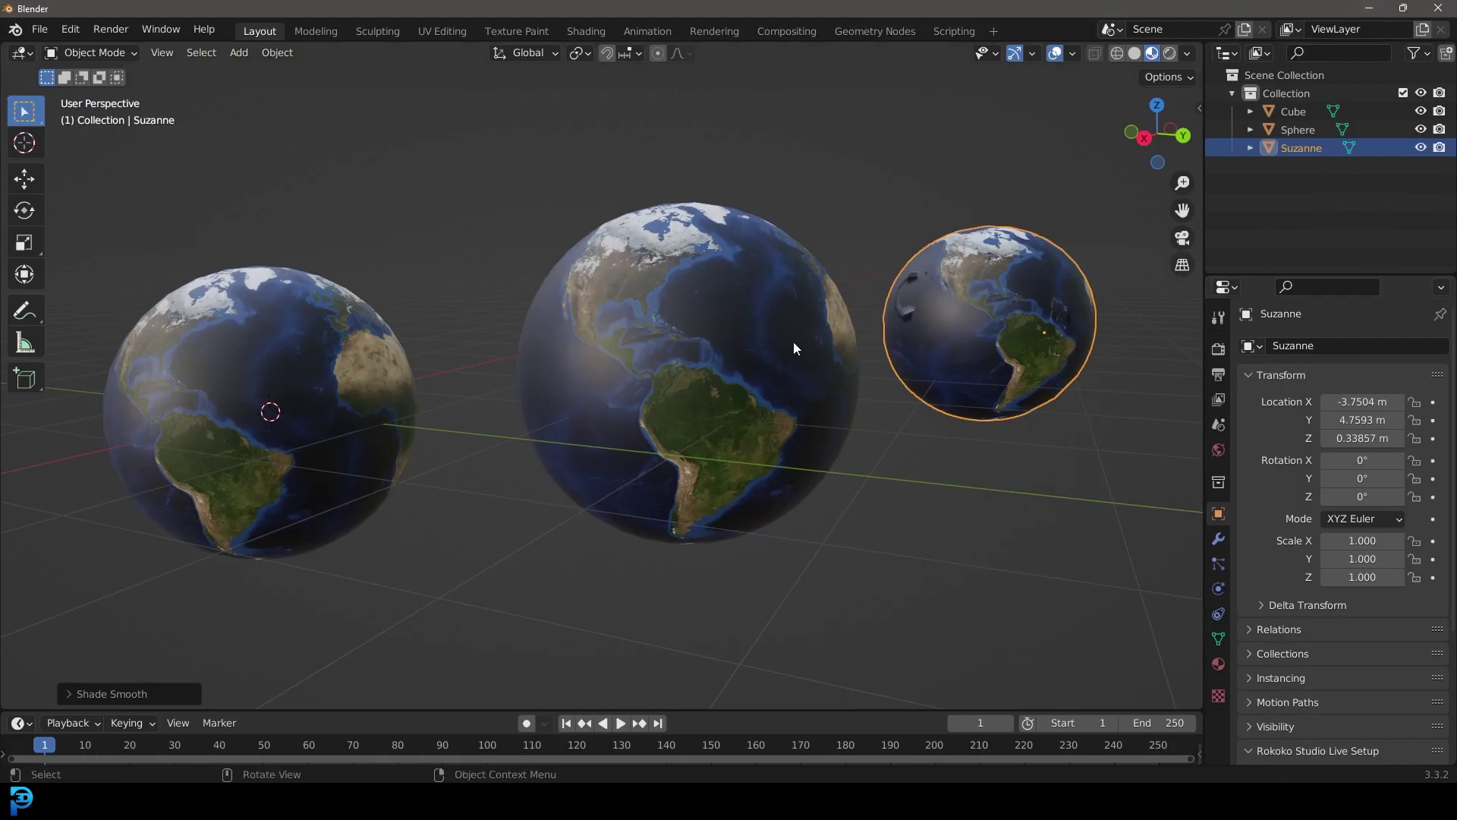
# Examine the three Earth-textured globes in Blender up close, from several angles and from the front.
pyautogui.moveTo(797, 348); pyautogui.dragTo(727, 371, button='middle')
pyautogui.scroll(2, 766, 305)
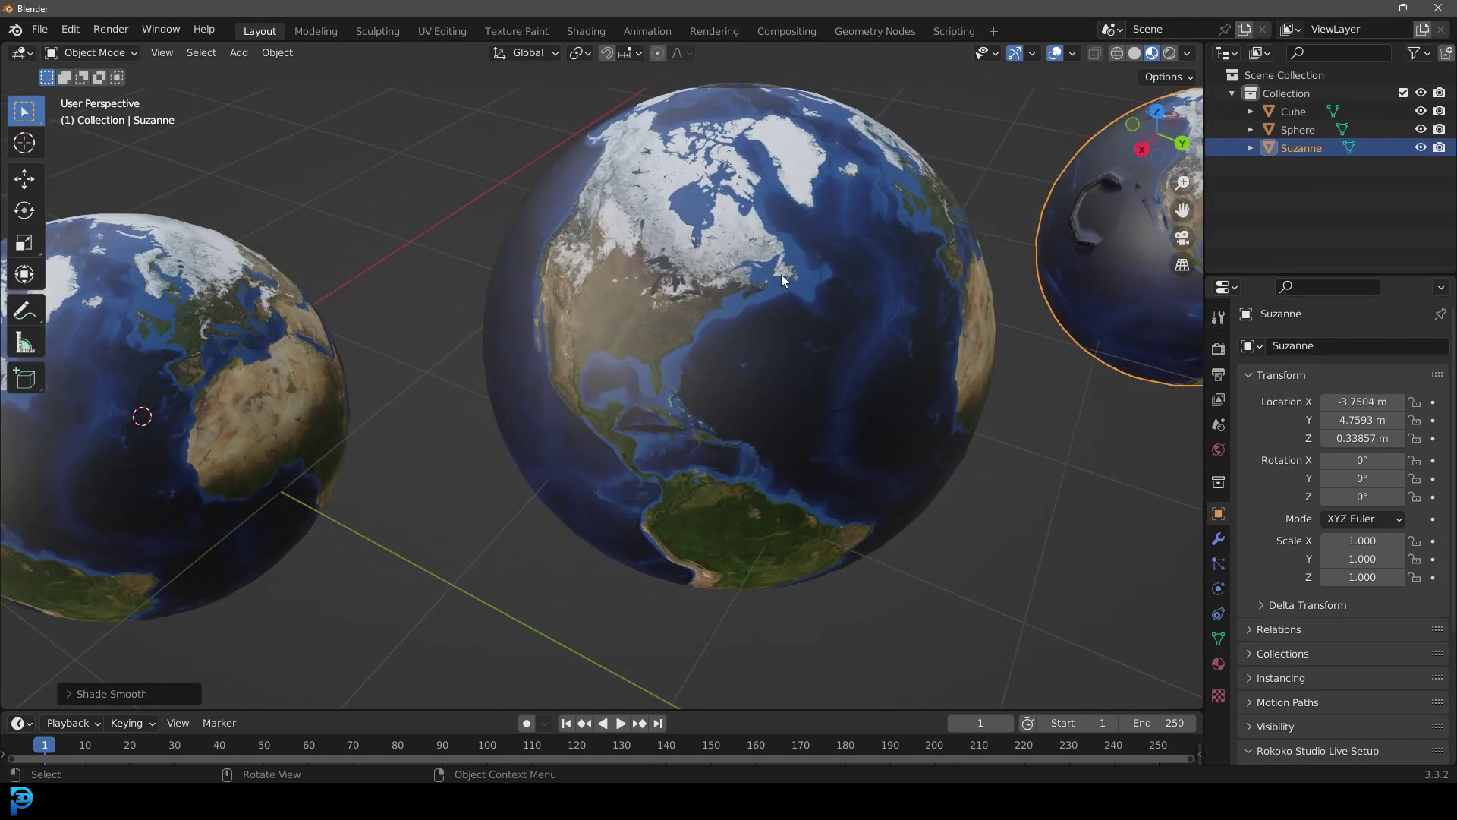
pyautogui.click(790, 238)
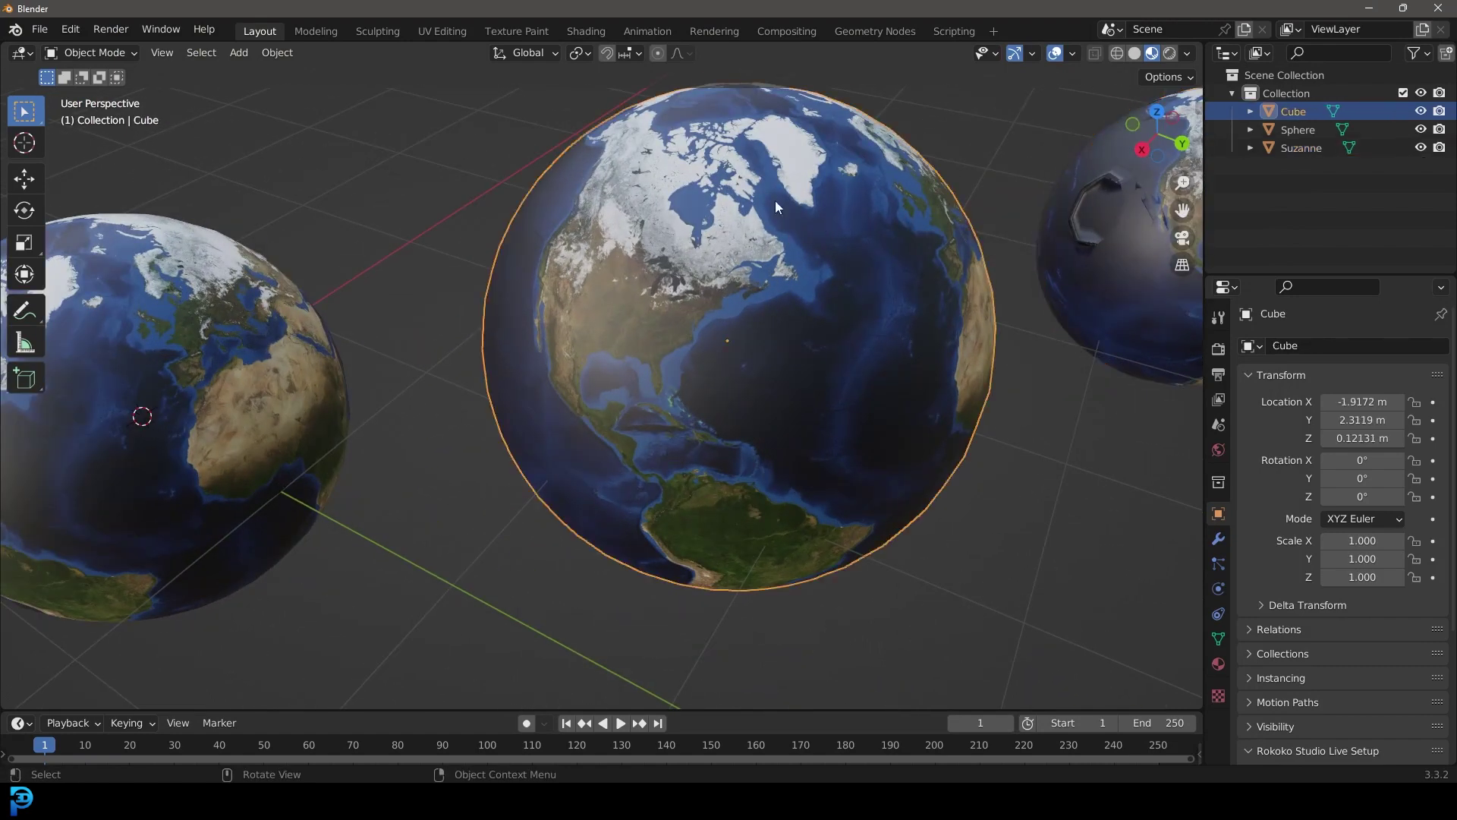
pyautogui.moveTo(683, 294)
pyautogui.mouseDown(button='middle')
pyautogui.moveTo(713, 303)
pyautogui.moveTo(692, 307)
pyautogui.mouseUp(button='middle')
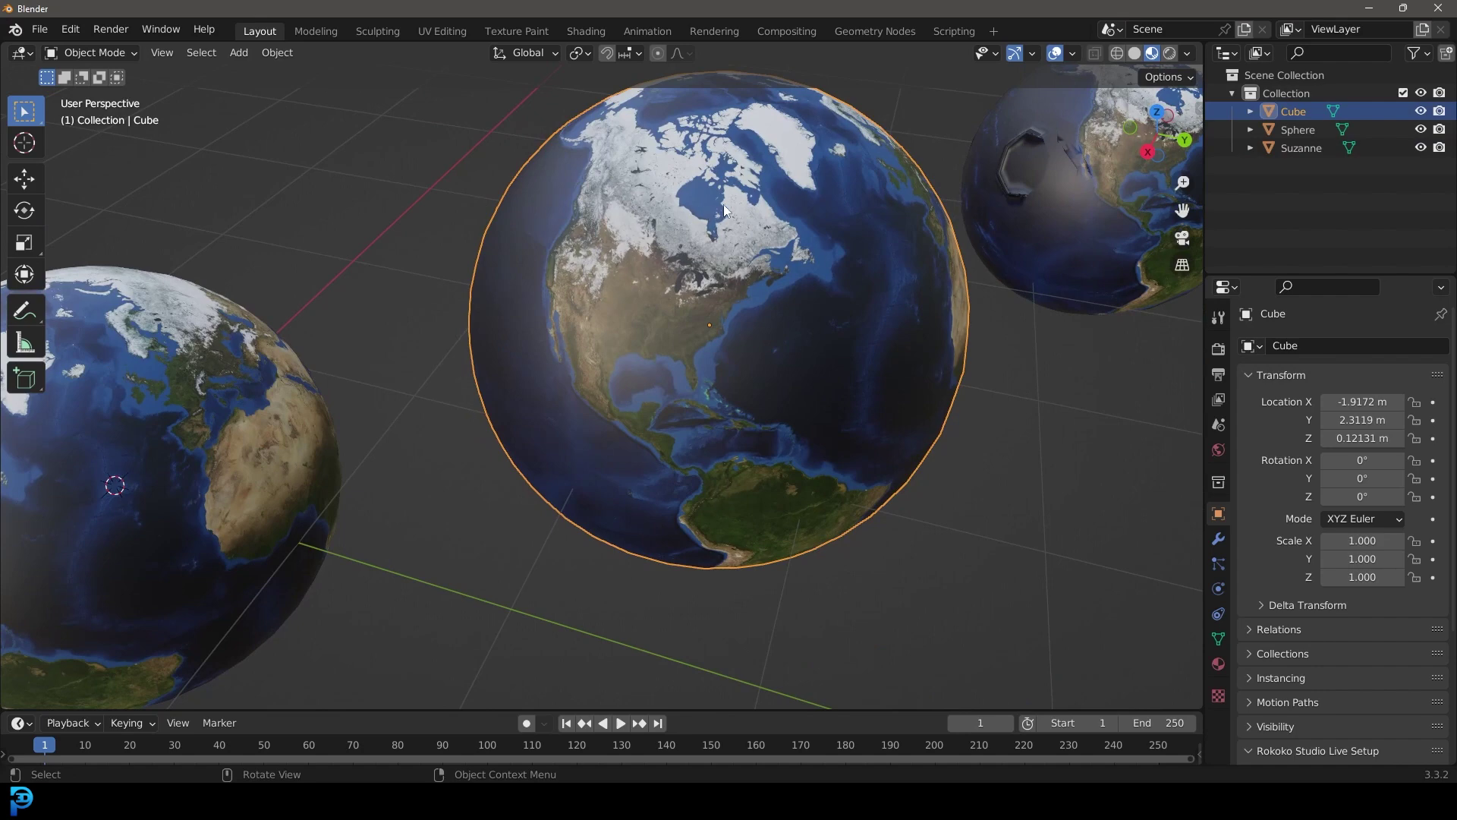
pyautogui.scroll(-3, 744, 342)
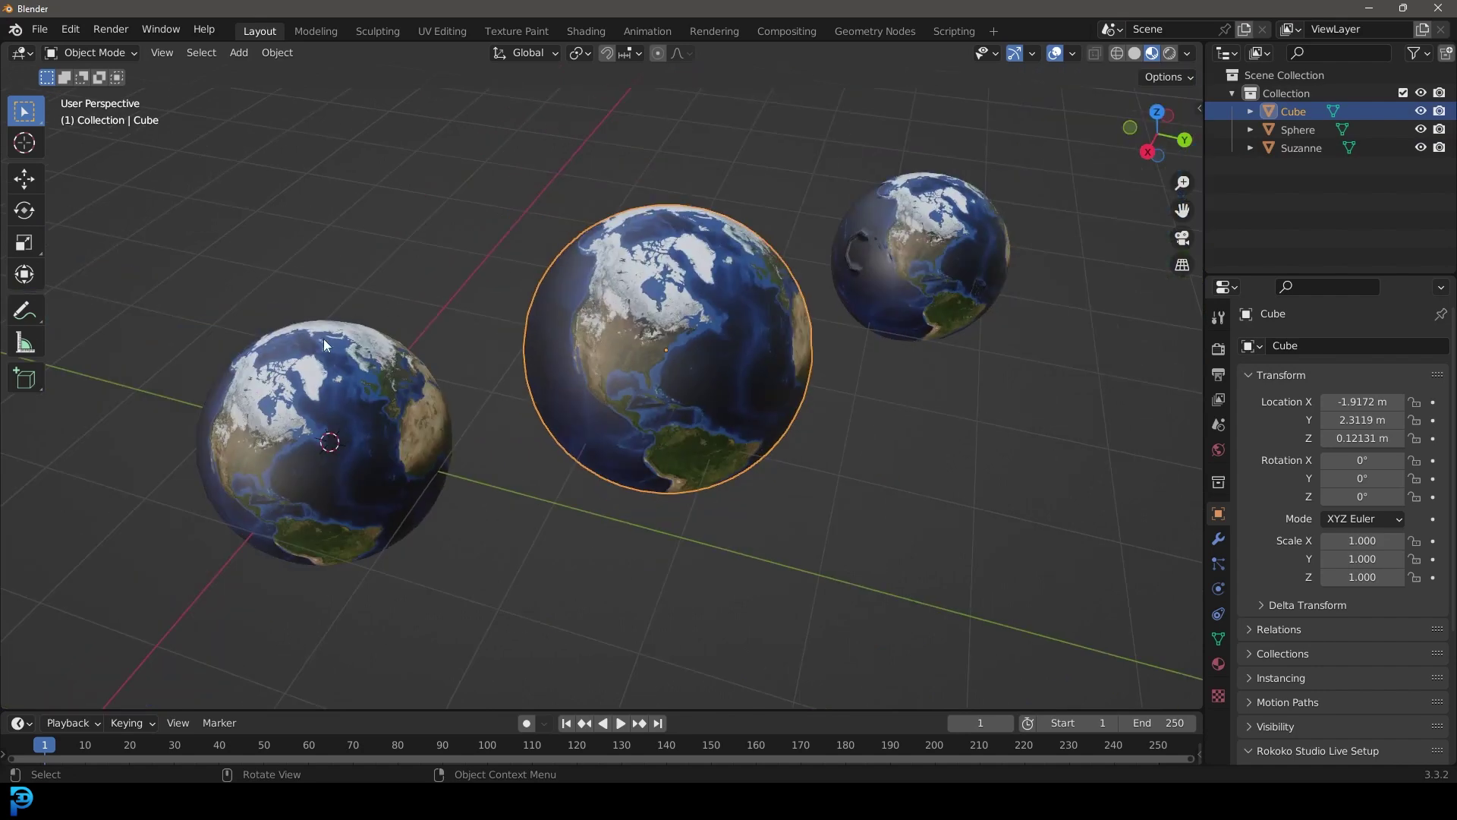
pyautogui.moveTo(376, 293); pyautogui.dragTo(372, 350, button='middle')
pyautogui.scroll(1, 510, 300)
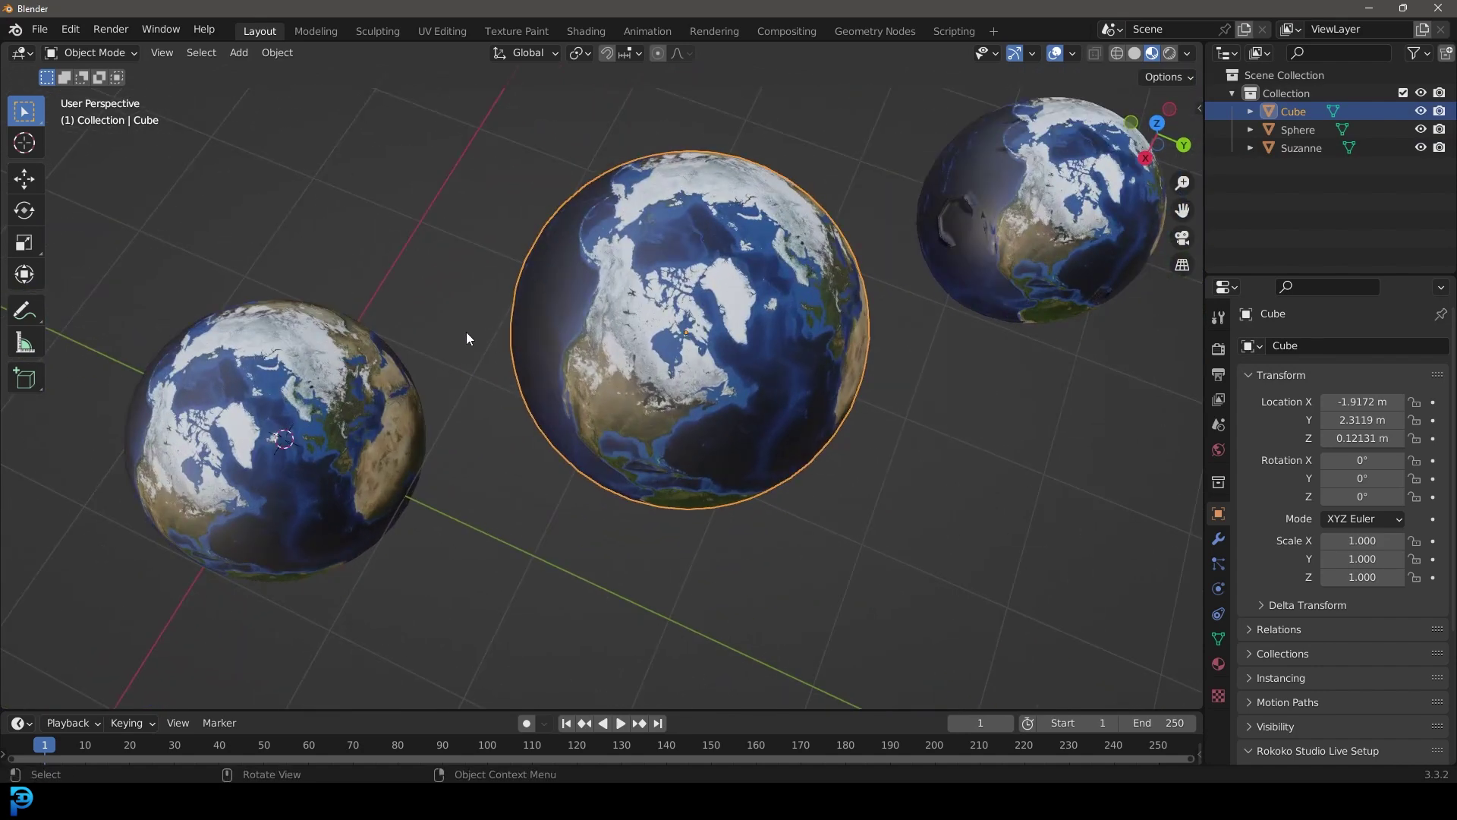
pyautogui.moveTo(501, 303); pyautogui.dragTo(619, 418, button='middle')
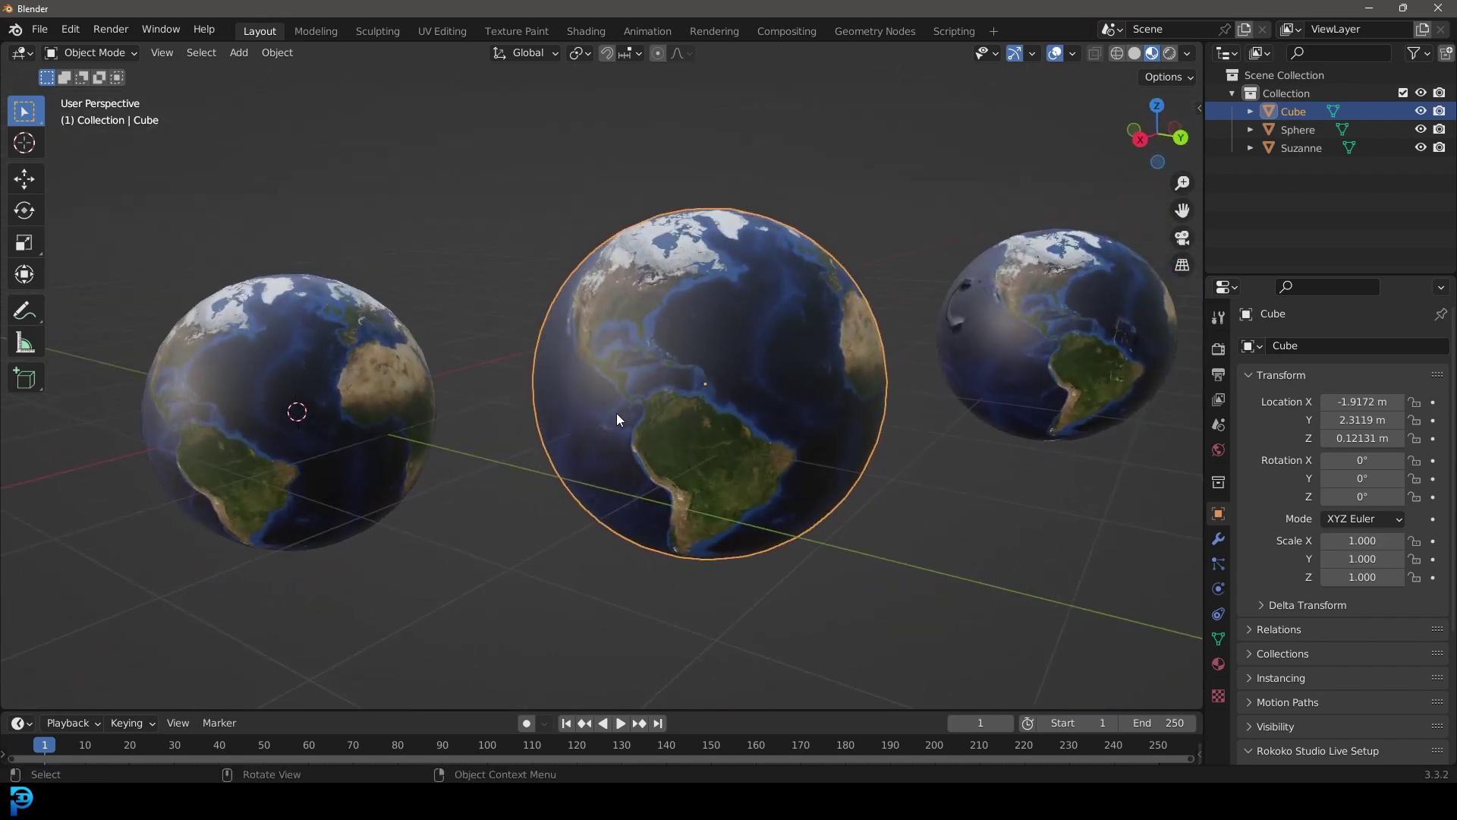
pyautogui.moveTo(723, 374); pyautogui.dragTo(644, 309, button='middle')
pyautogui.press('KP_1')
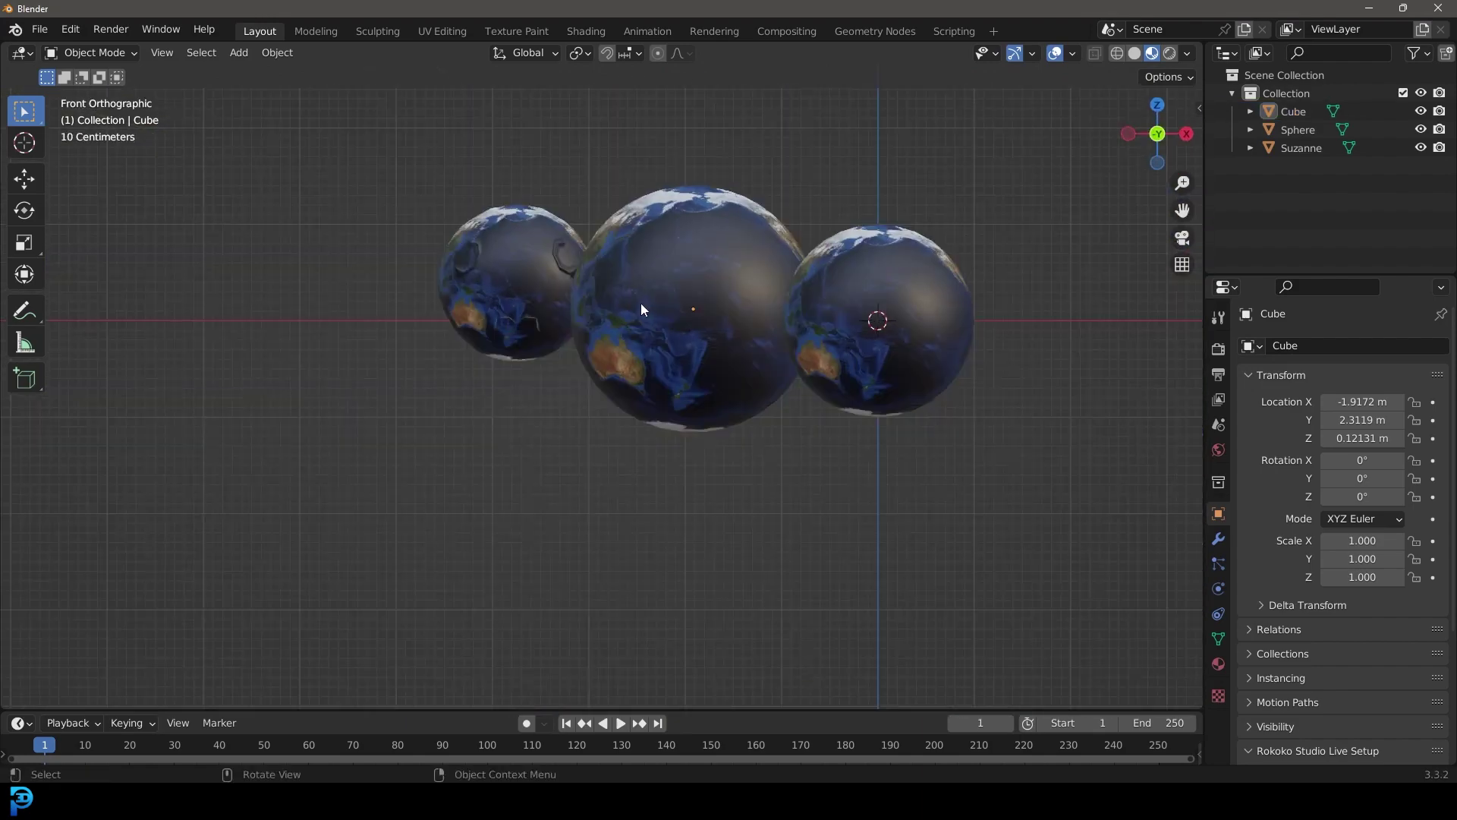
pyautogui.scroll(4, 643, 309)
pyautogui.keyDown('shift'); pyautogui.moveTo(812, 272); pyautogui.dragTo(578, 458, button='middle'); pyautogui.keyUp('shift')
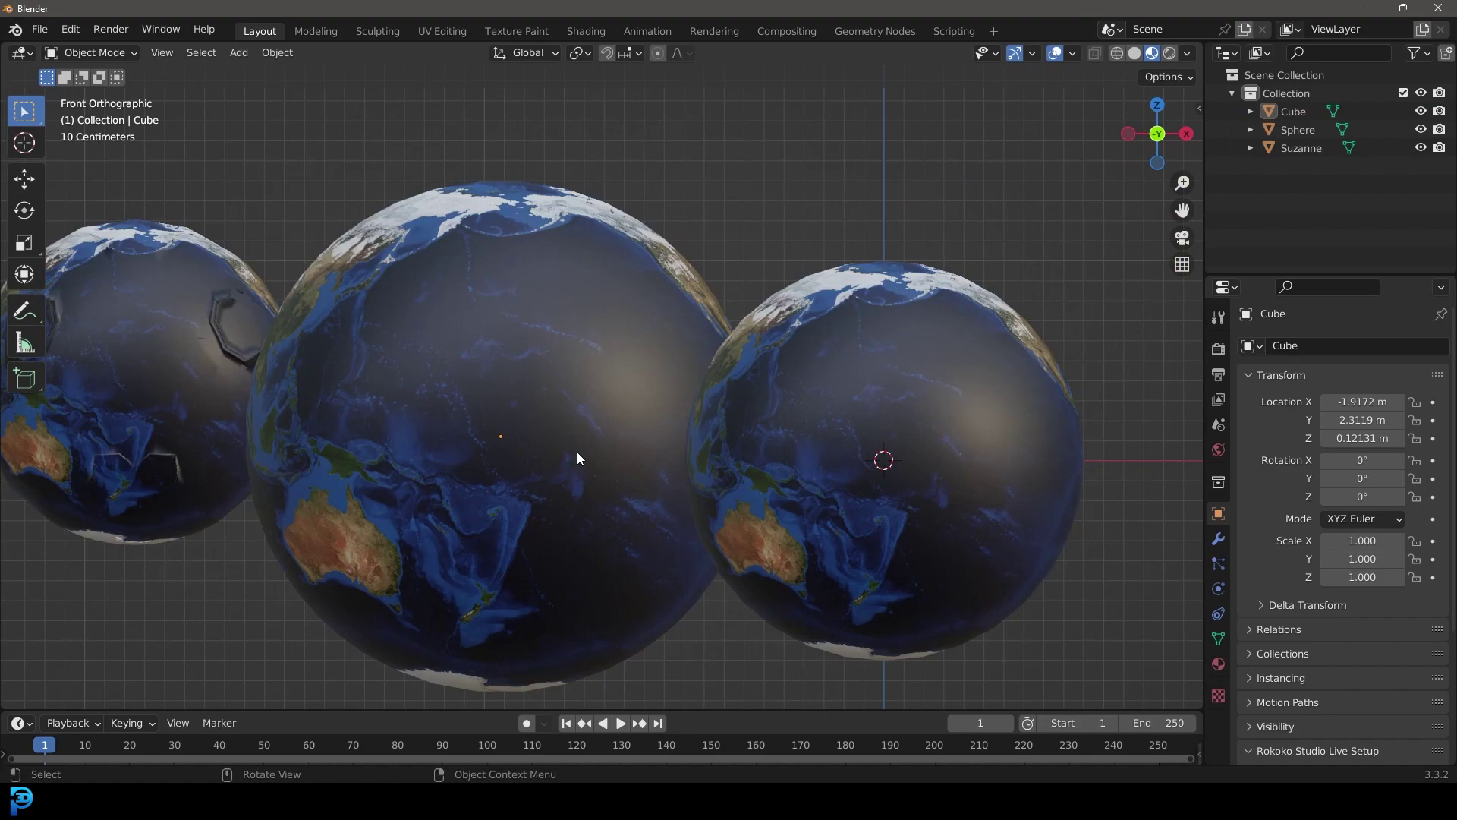
pyautogui.scroll(-3, 534, 354)
pyautogui.scroll(4, 486, 434)
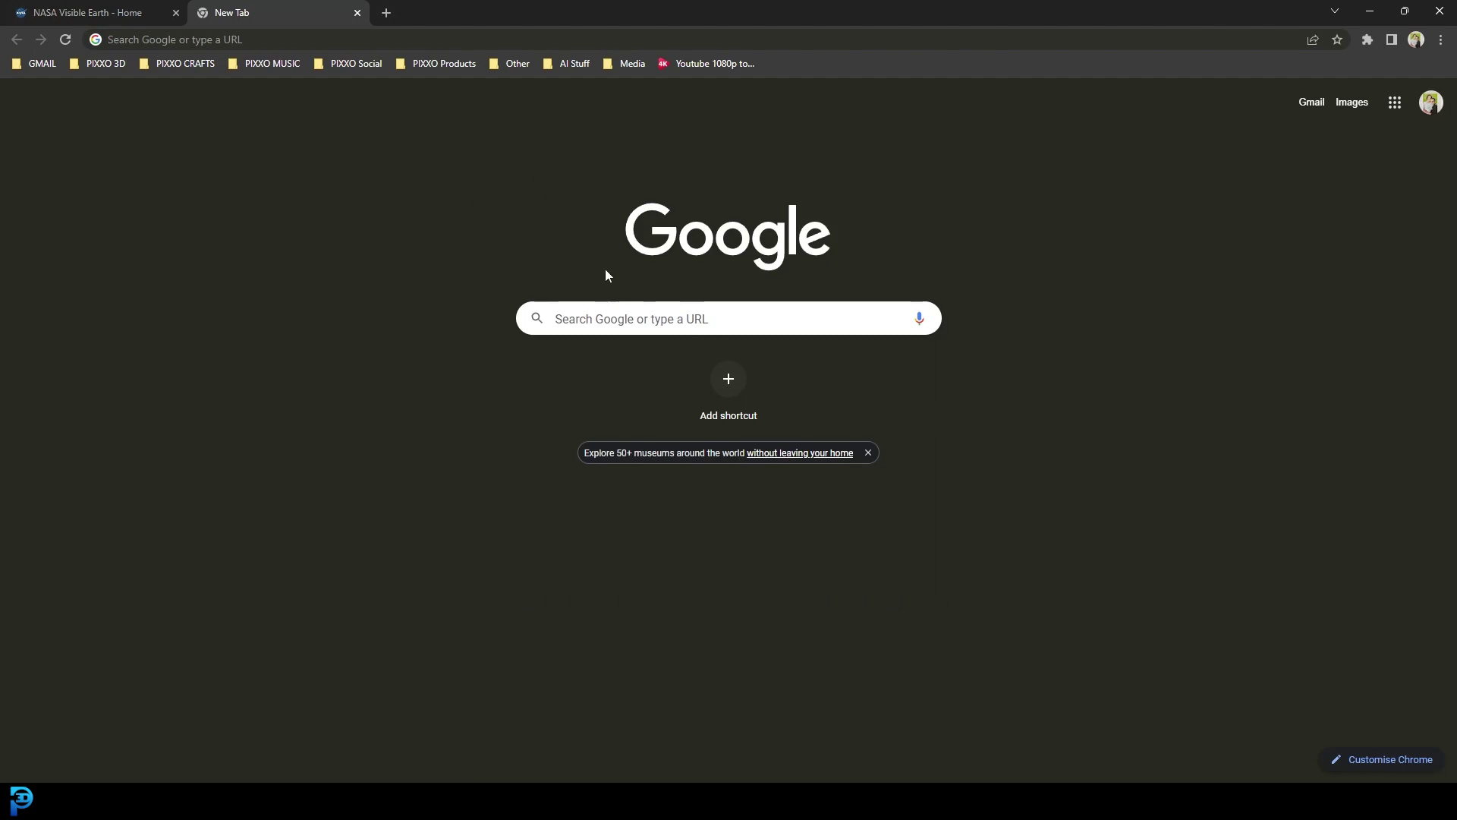
# Search Google in the browser for "nasa blue marble textures" and open NASA's Blue Marble collection from the results.
pyautogui.click(561, 315)
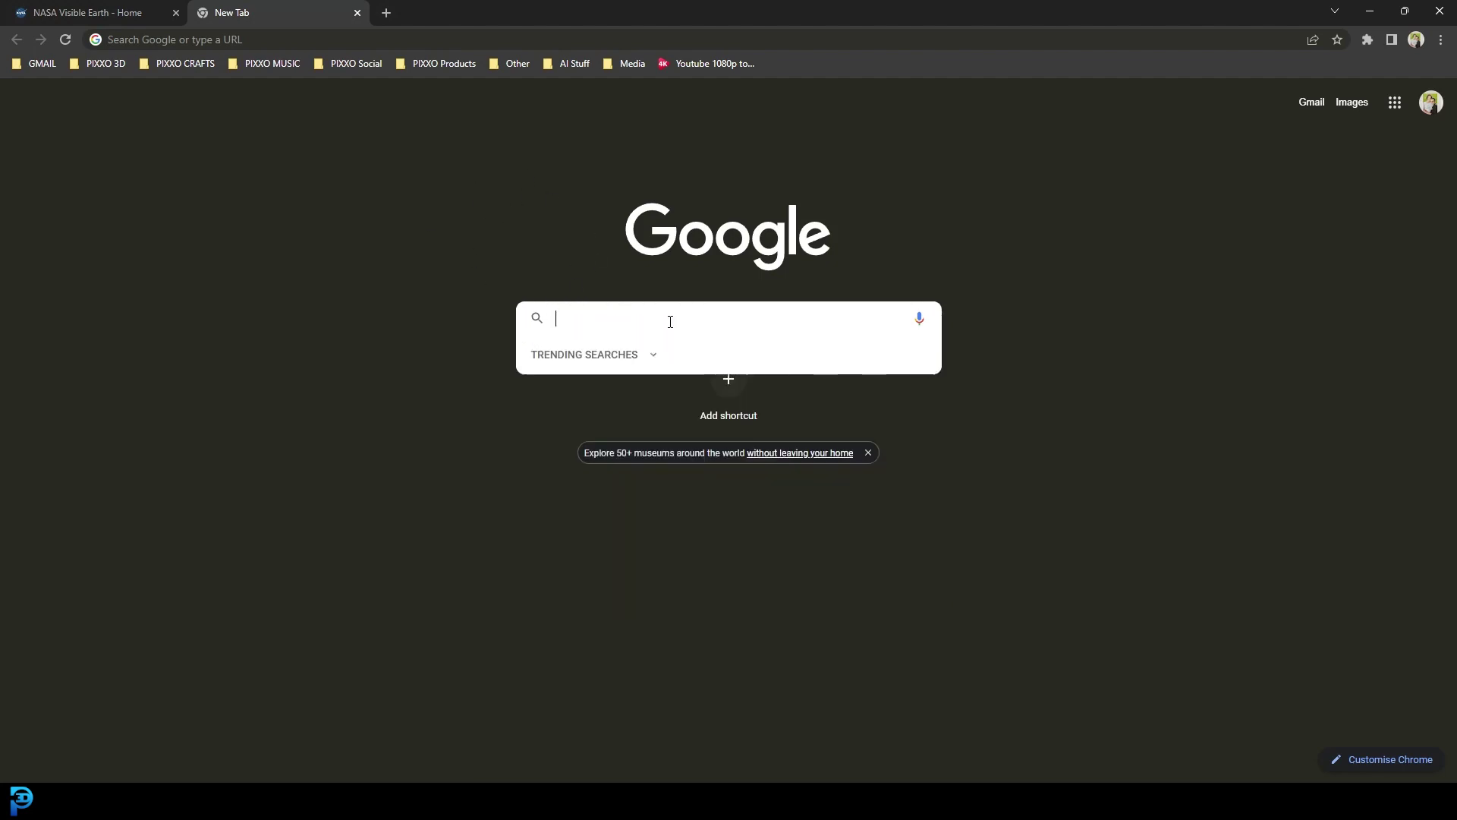
pyautogui.write('NASA ')
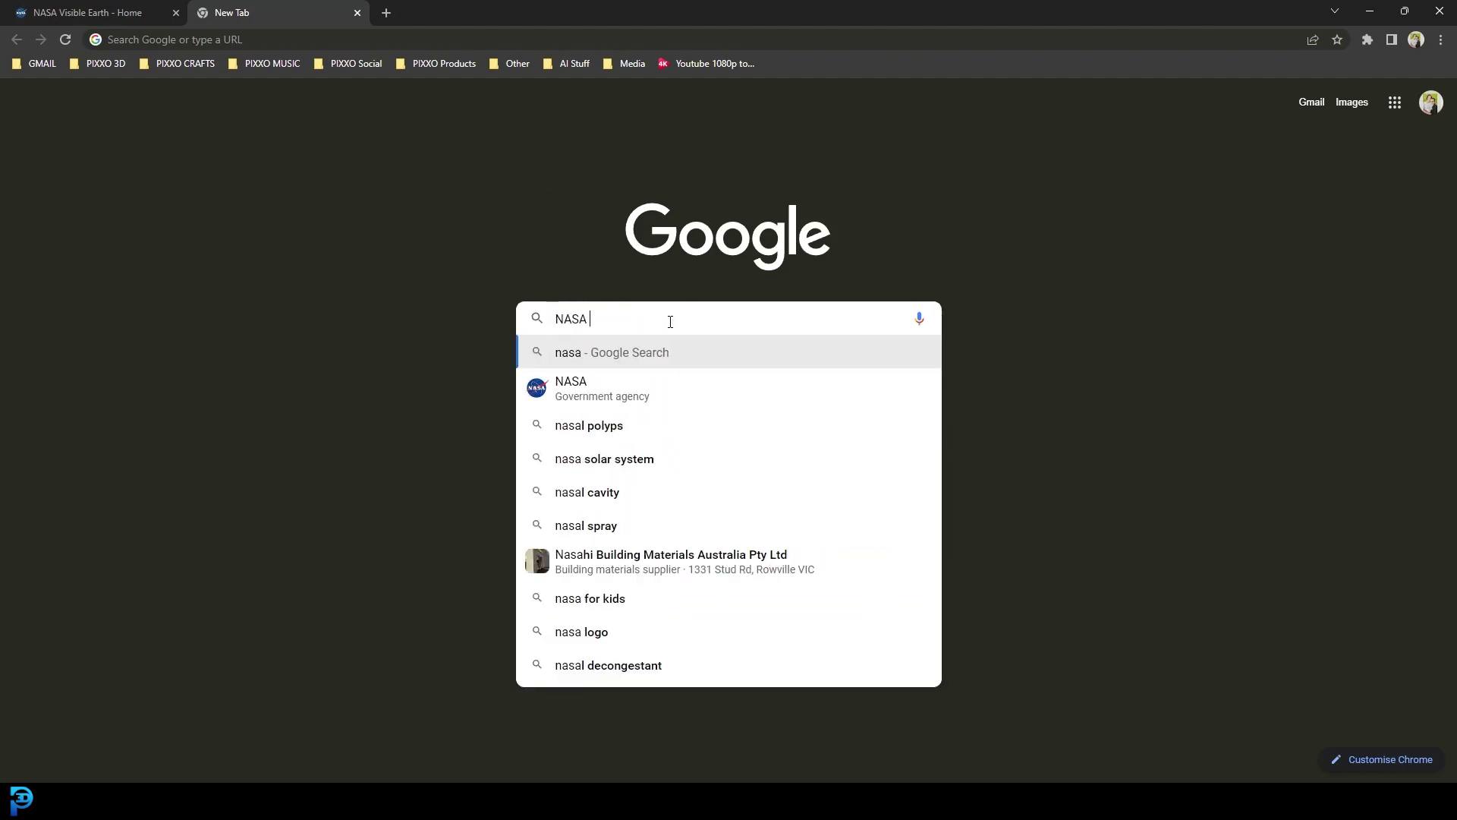
pyautogui.write('blue mar')
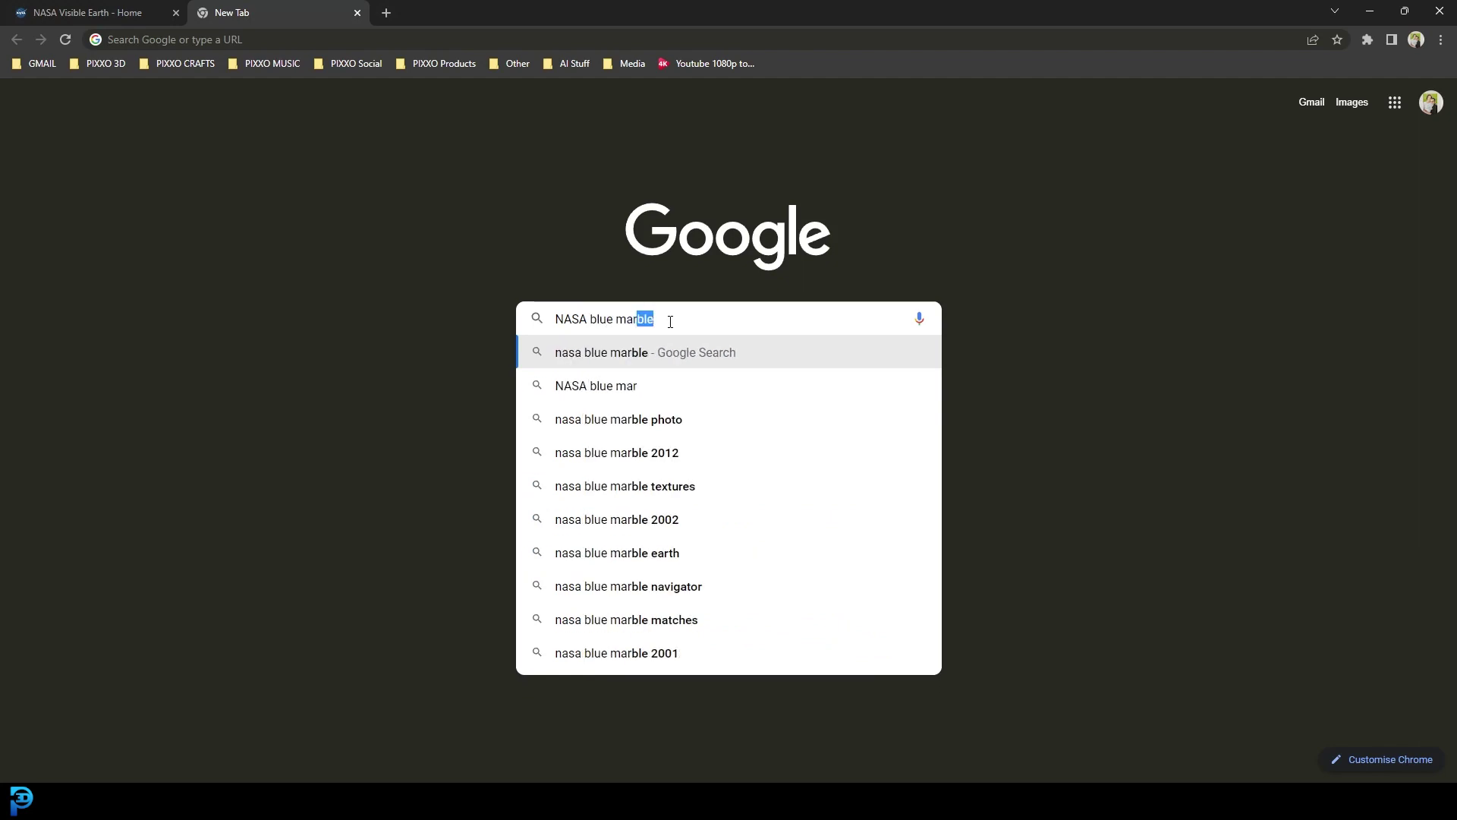
pyautogui.write('ble textures')
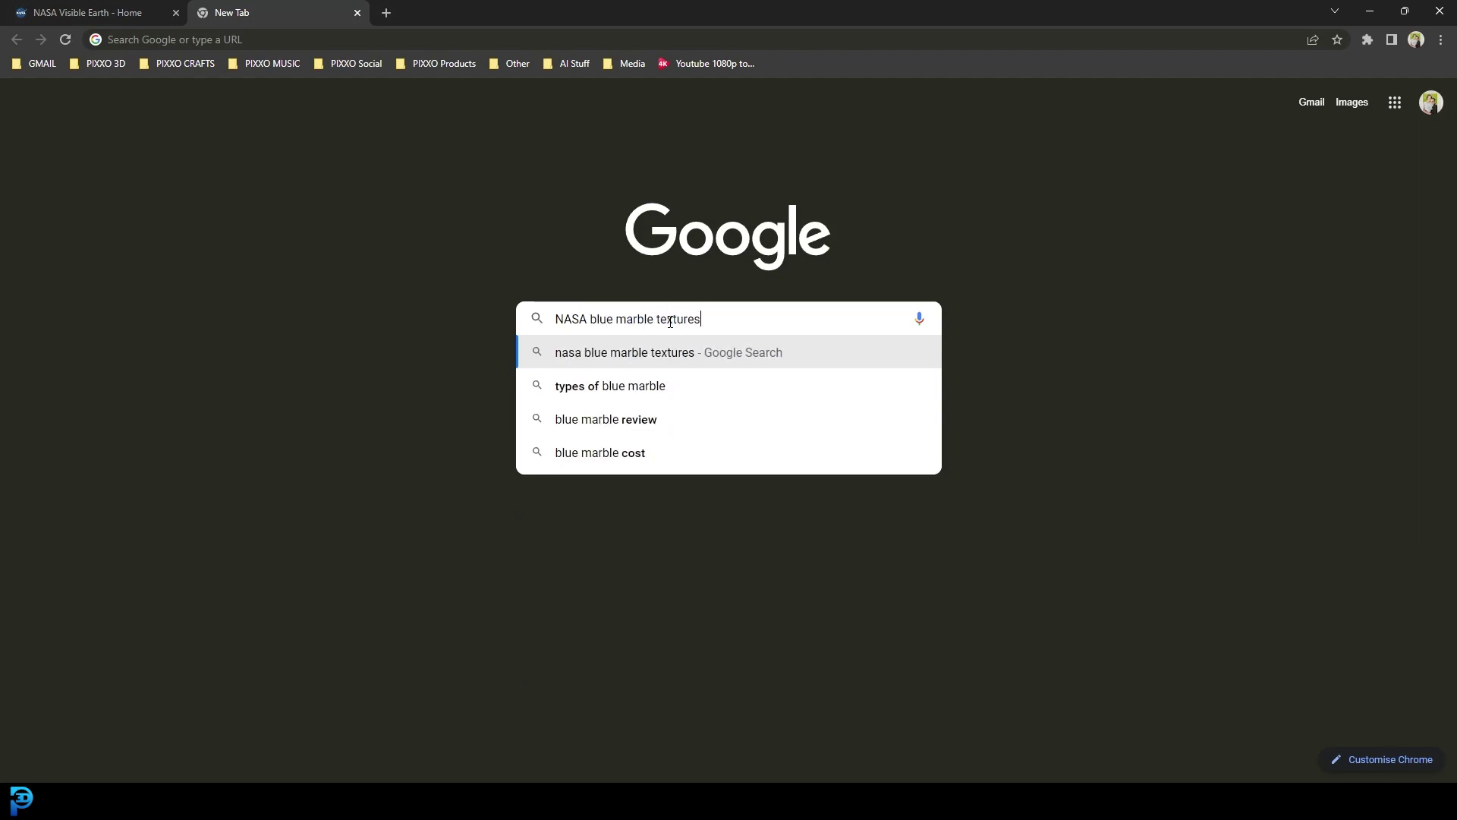
pyautogui.press('Return')
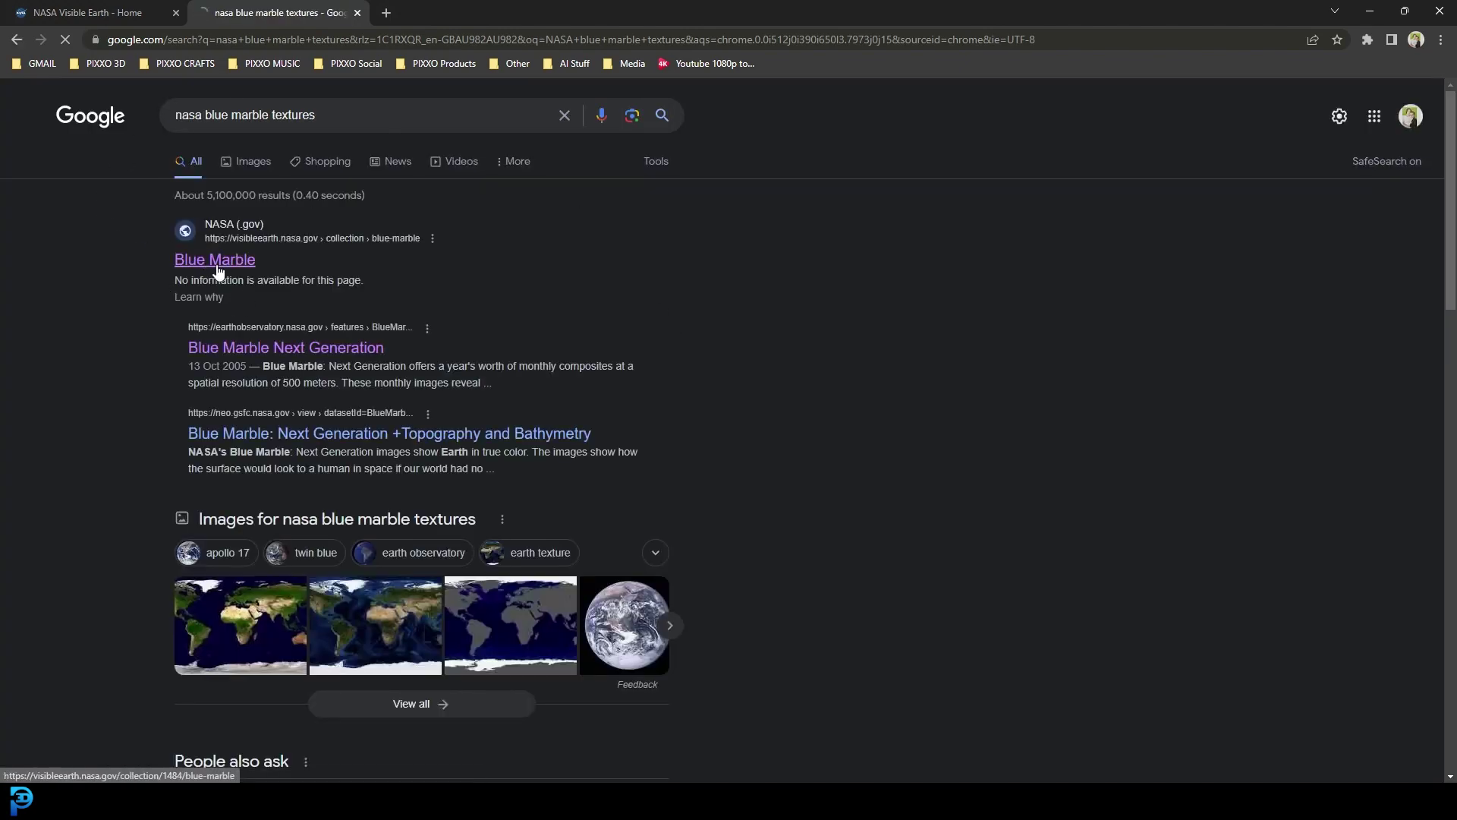
pyautogui.click(180, 267)
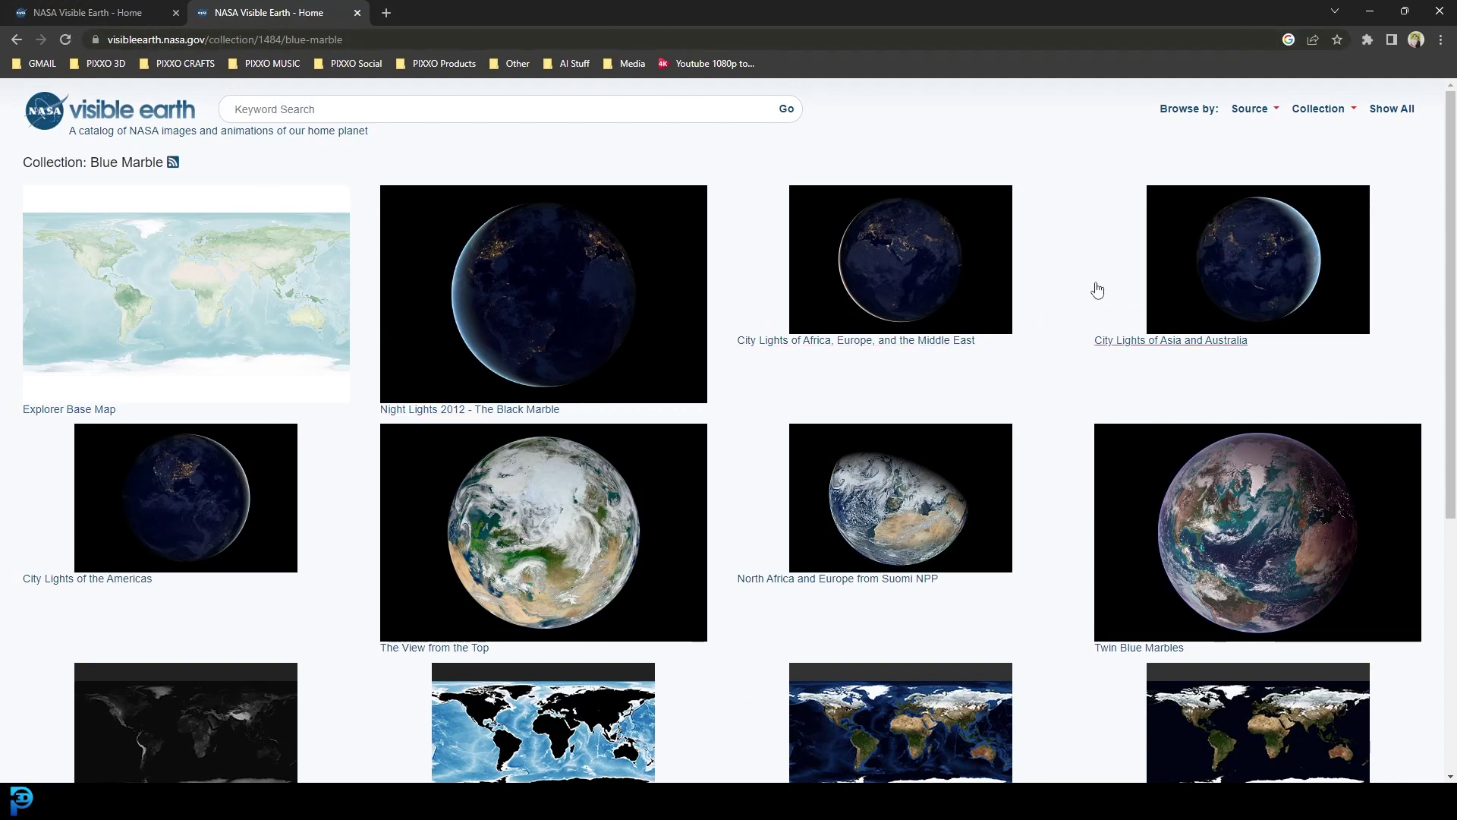
# Open the 5400 x 2700 JPEG of "December, Blue Marble Next Generation w/ Topography and Bathymetry" from the collection.
pyautogui.scroll(-2, 987, 312)
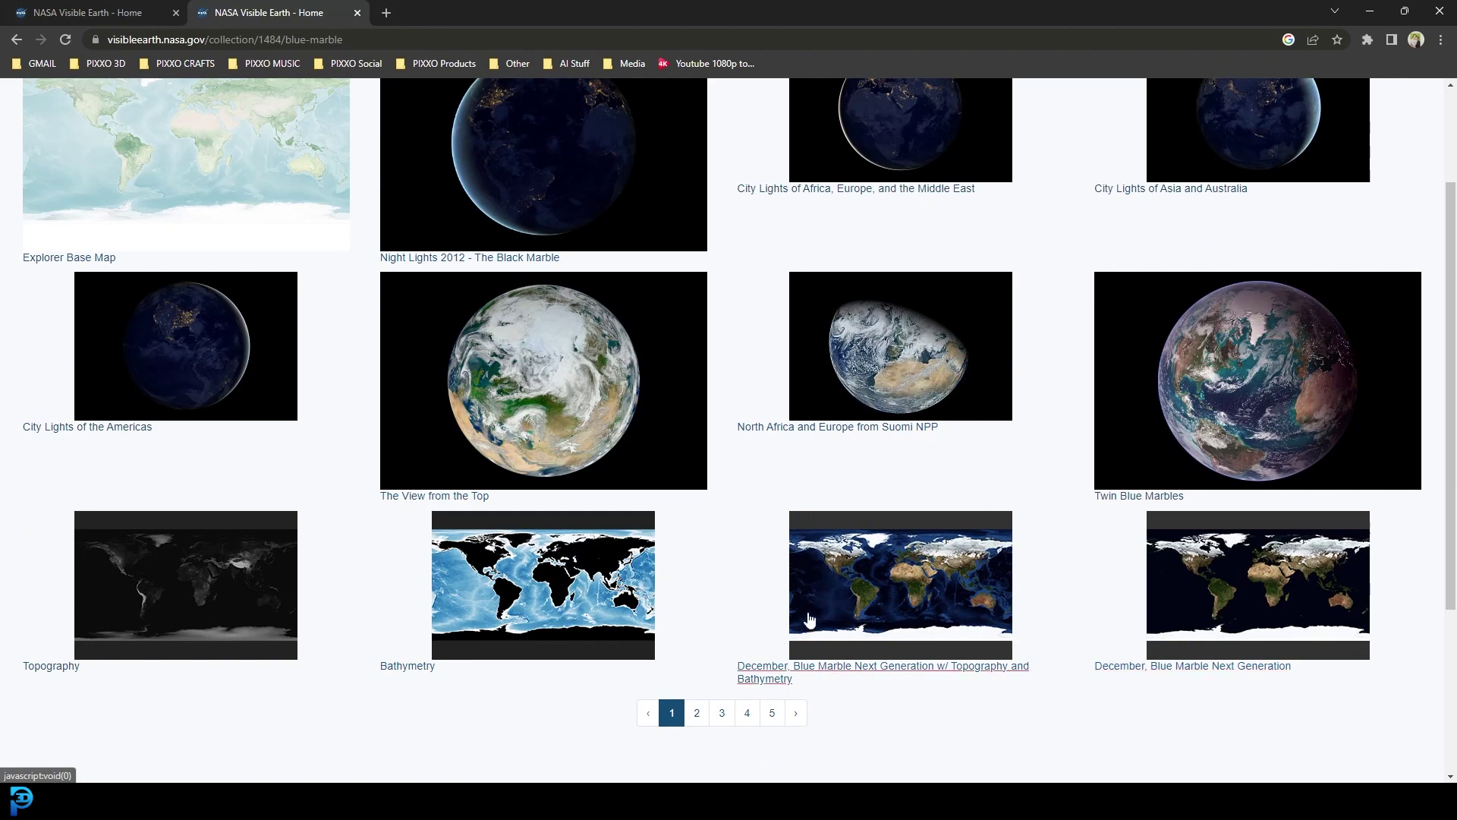
pyautogui.click(832, 668)
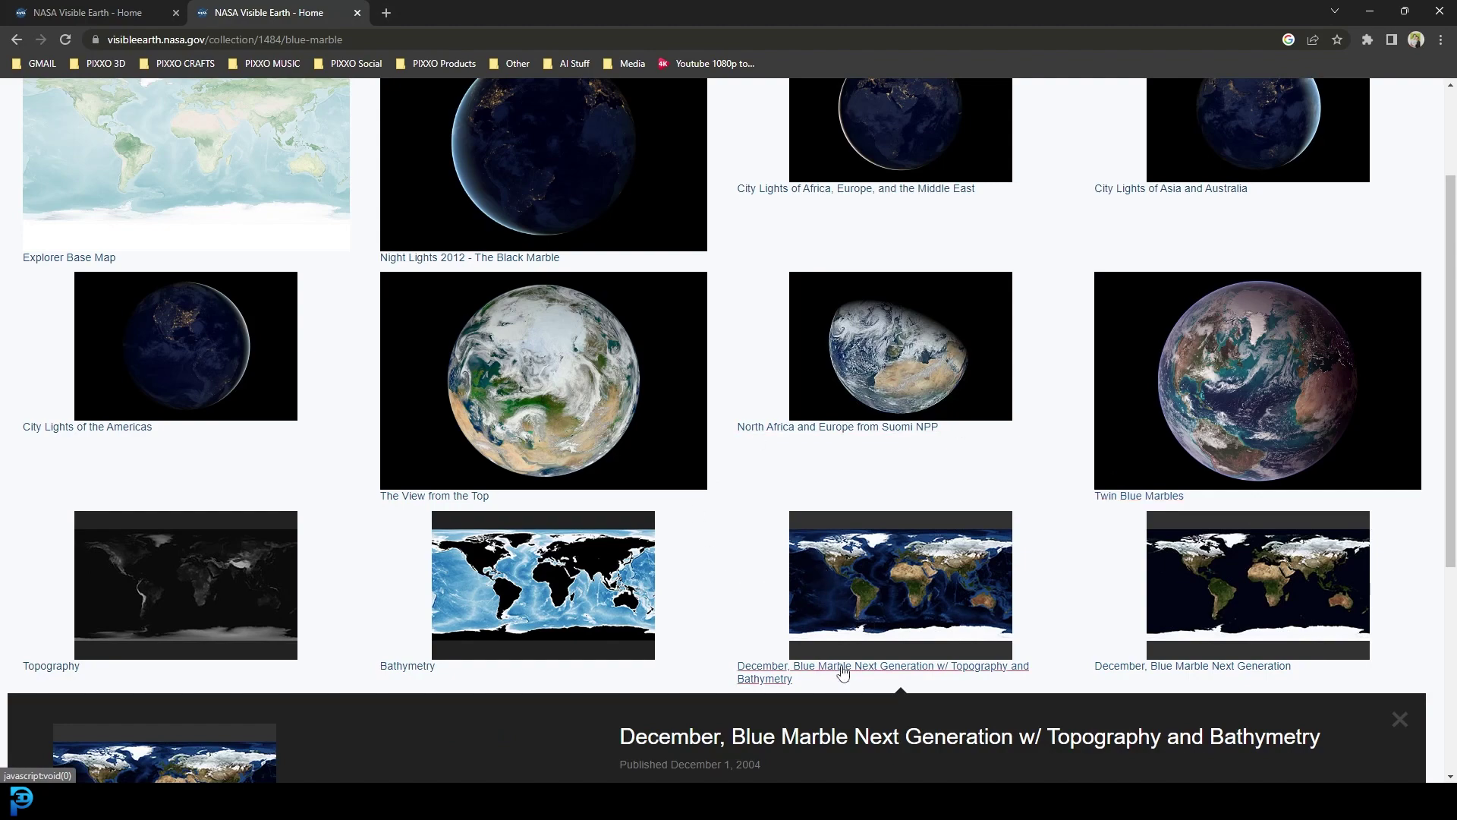
pyautogui.scroll(-4, 892, 256)
pyautogui.scroll(-2, 885, 262)
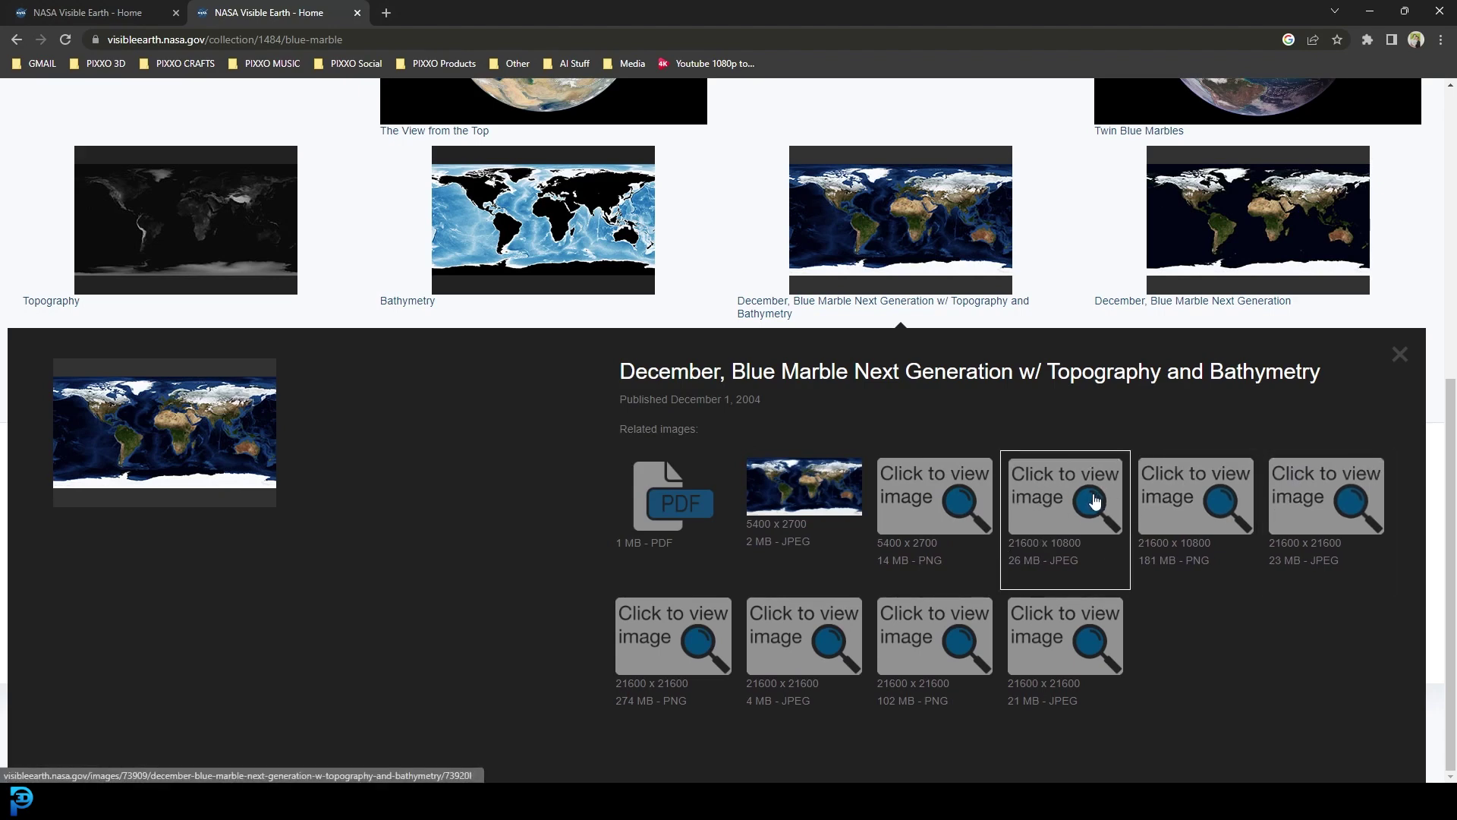
pyautogui.click(793, 497)
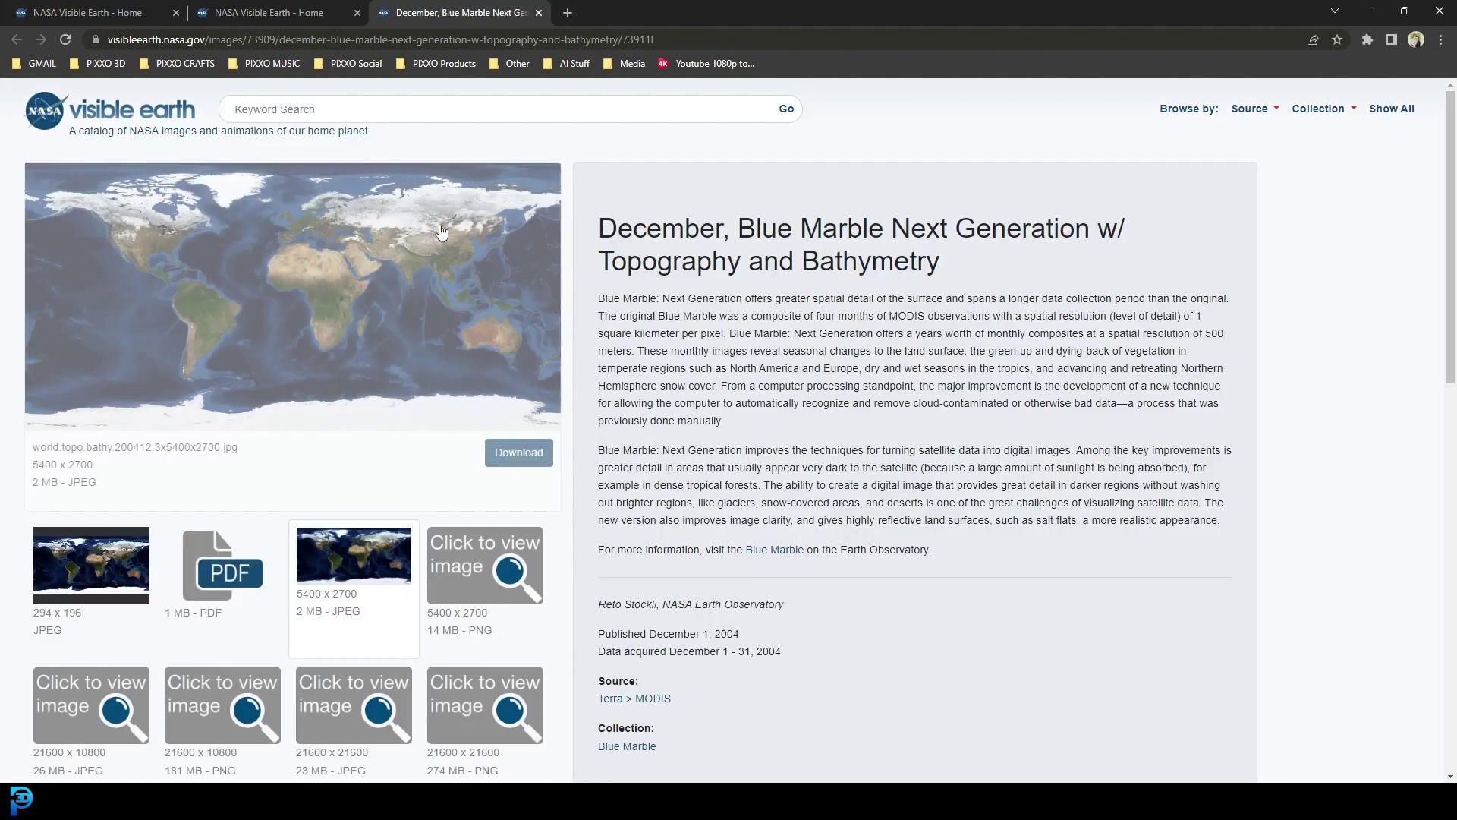
# Open the full-size world map for download and save it to the Desktop as the JPEG world.topo.bathy.200412.3x5400x2700.
pyautogui.click(510, 455)
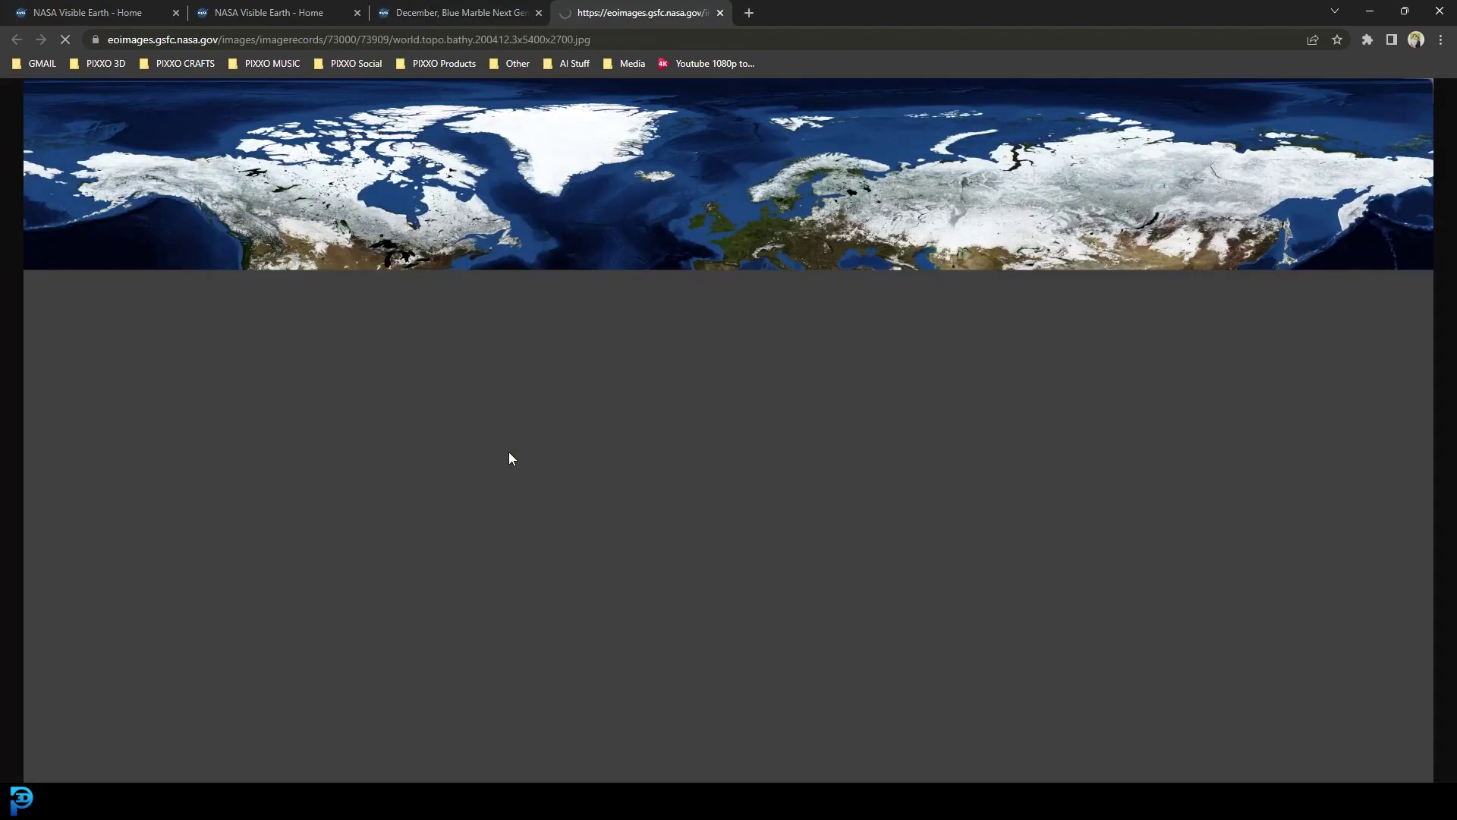
pyautogui.rightClick(614, 211)
pyautogui.click(700, 244)
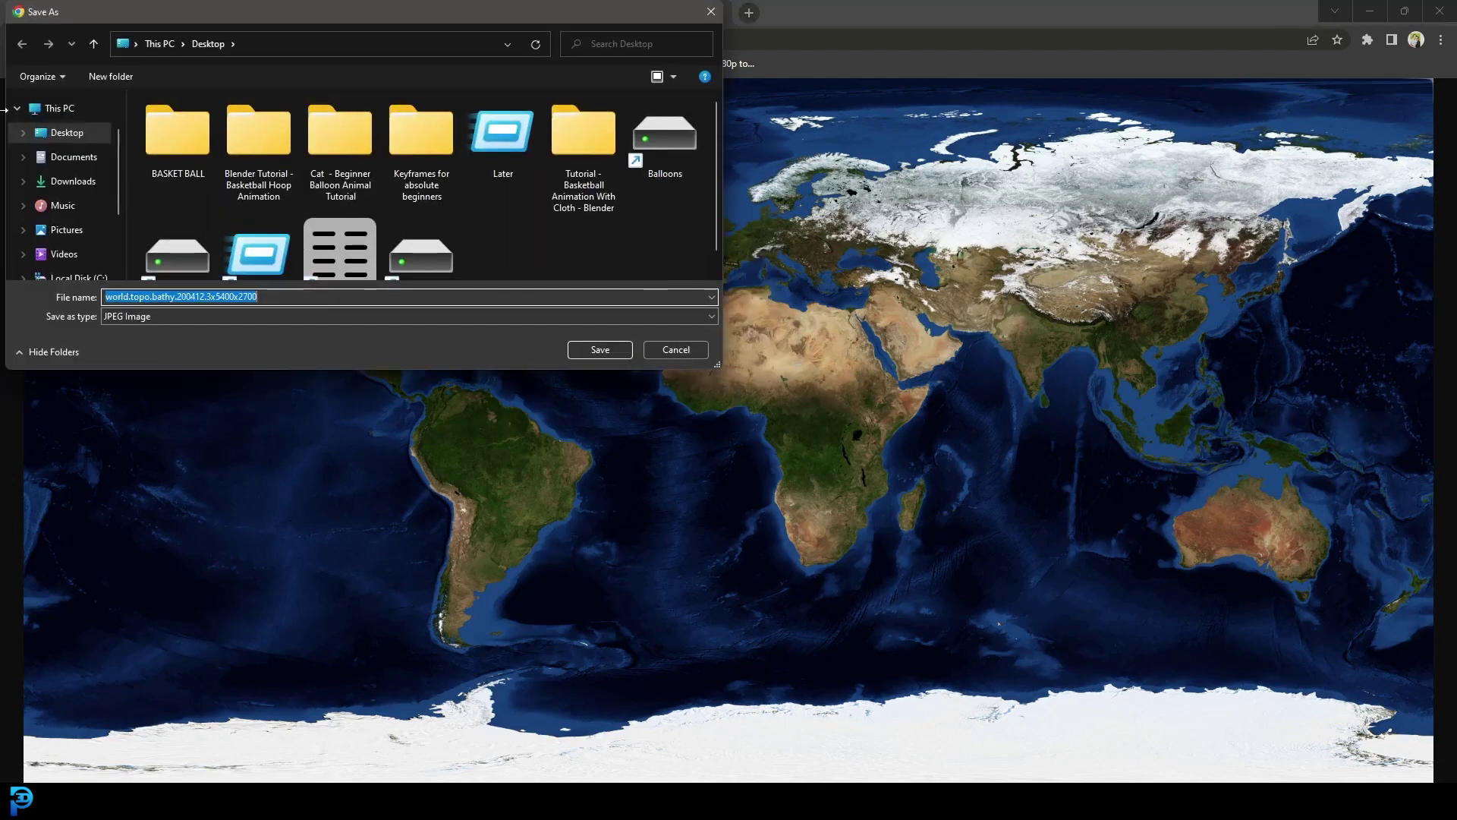
pyautogui.click(600, 349)
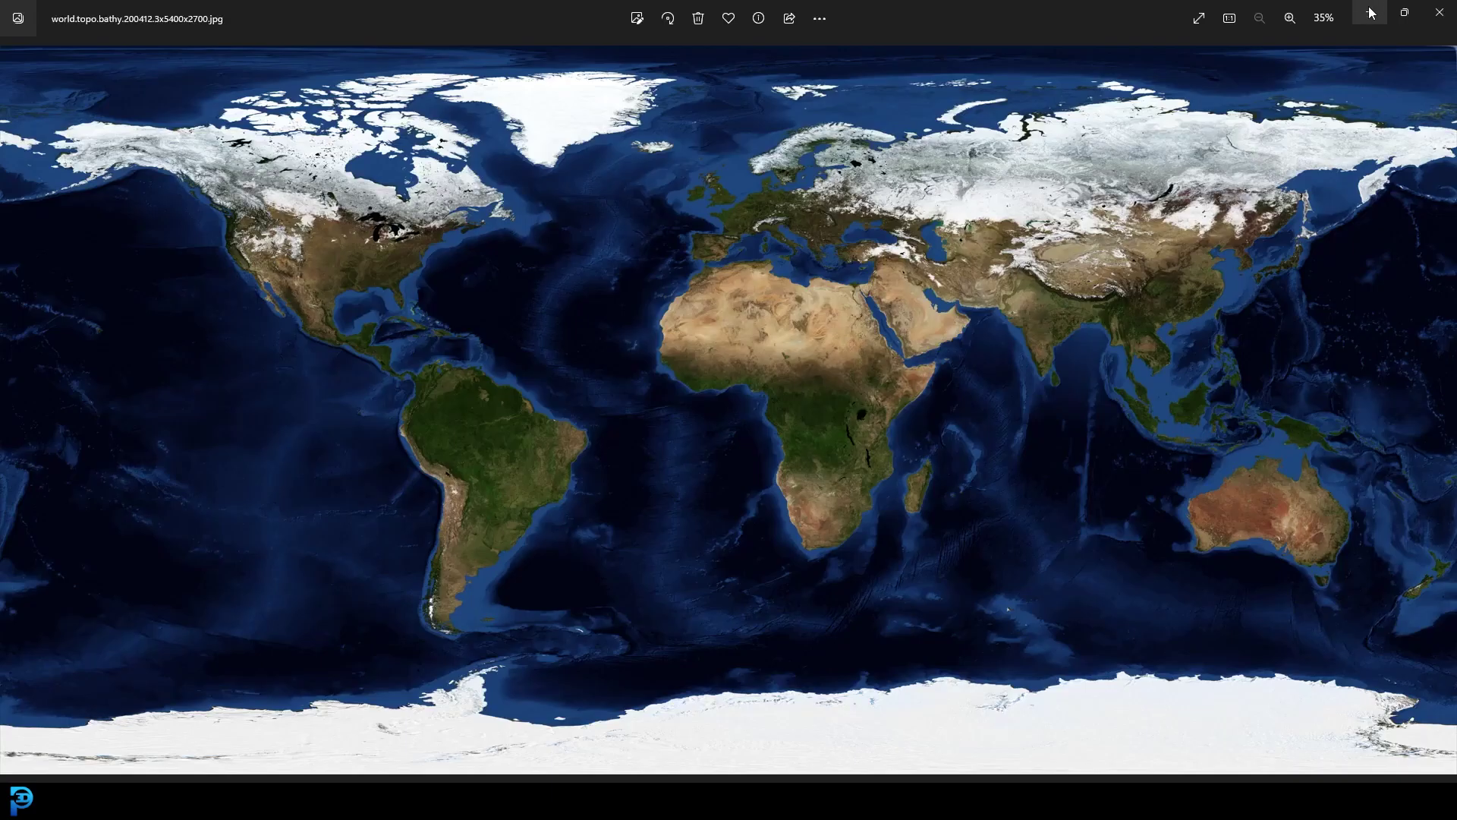
# Switch to Blender and start a new file with the default scene, discarding the unsaved changes.
pyautogui.click(1371, 12)
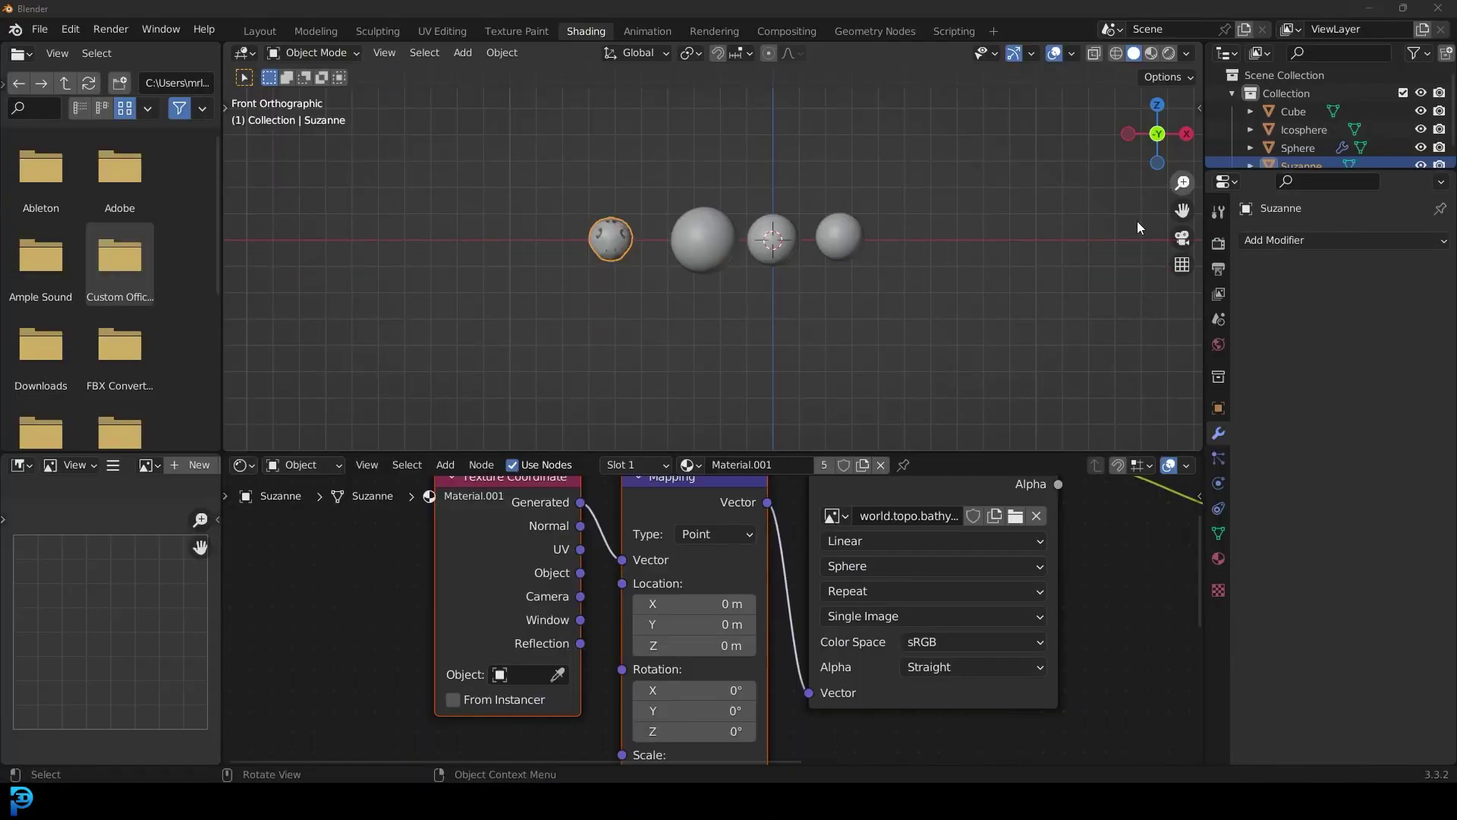
pyautogui.click(39, 29)
pyautogui.moveTo(114, 50)
pyautogui.click(250, 49)
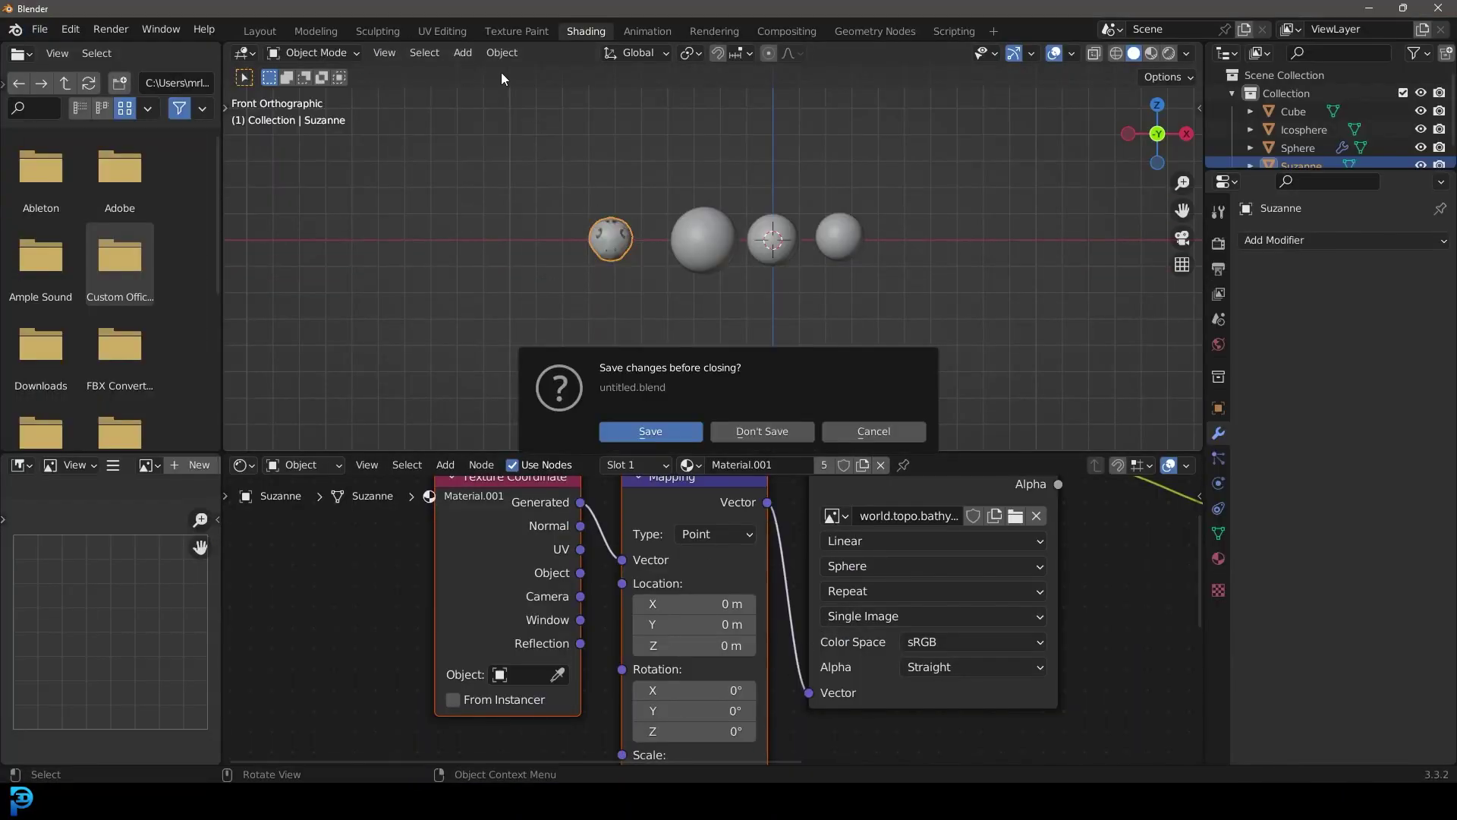
pyautogui.click(760, 431)
# Delete the default camera, cube and light from the scene.
pyautogui.moveTo(790, 342); pyautogui.dragTo(478, 297, button='middle')
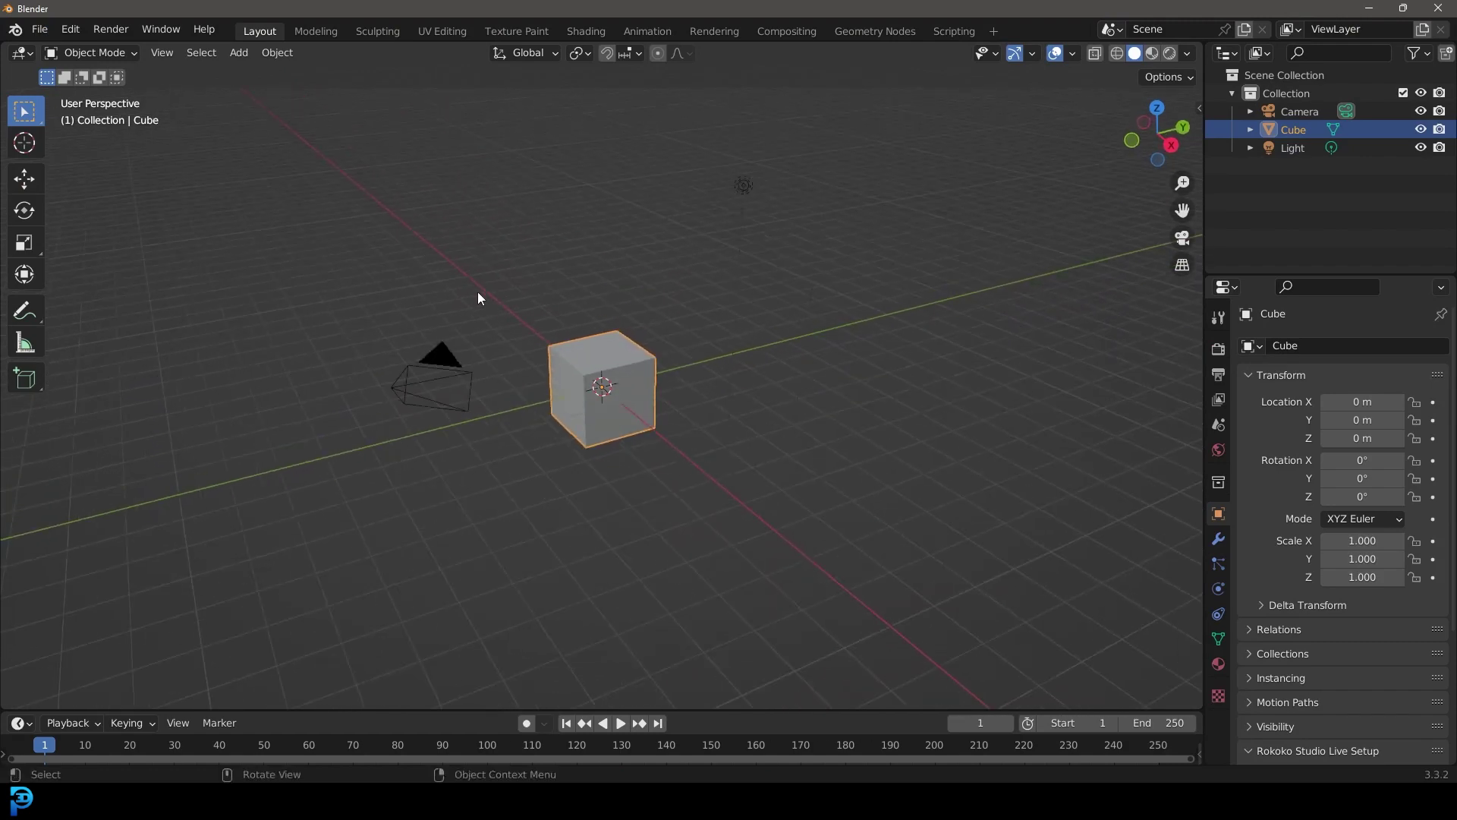
pyautogui.scroll(-1, 478, 297)
pyautogui.scroll(3, 553, 319)
pyautogui.press('a')
pyautogui.press('x')
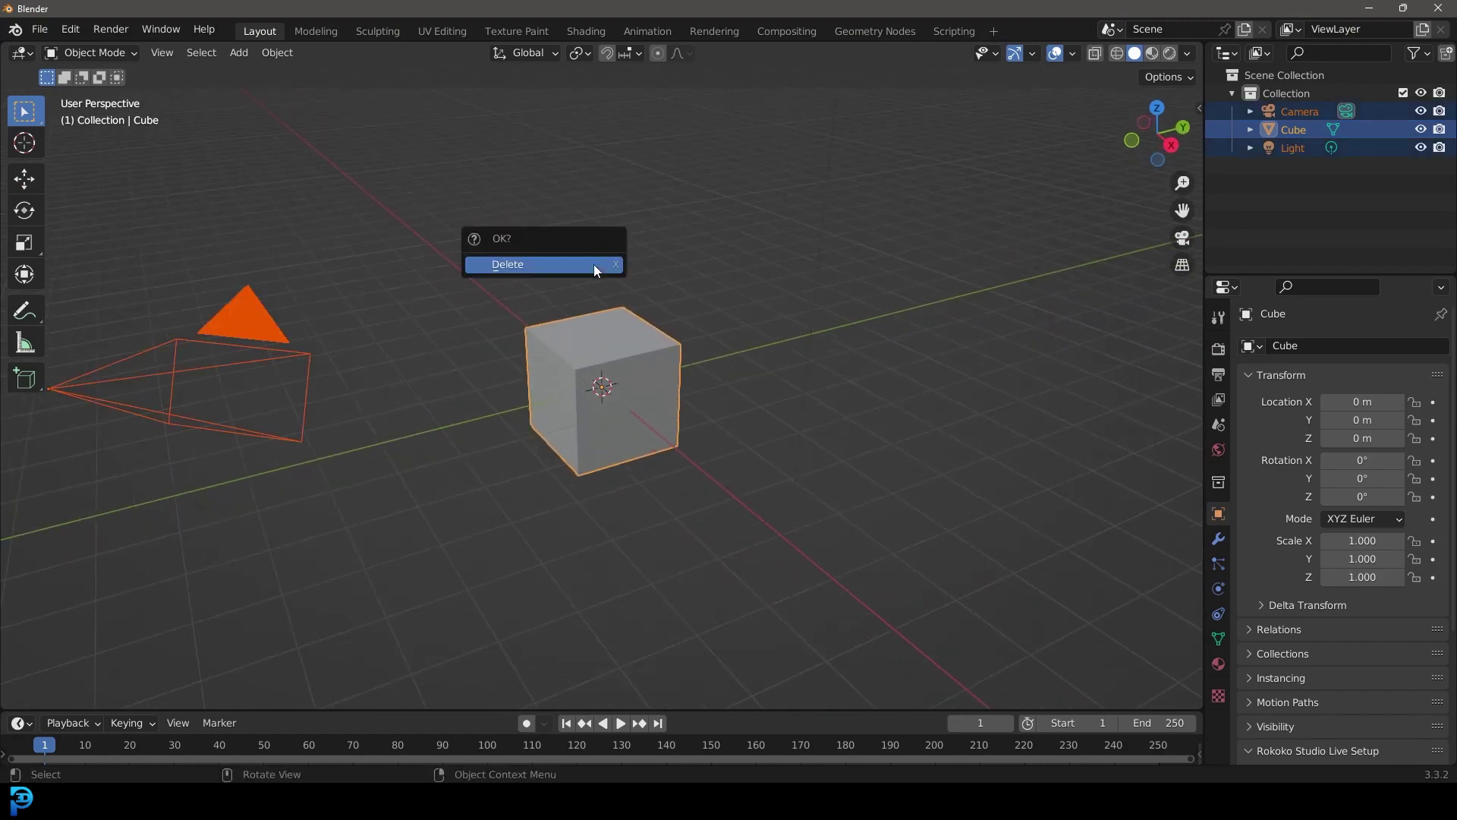
pyautogui.click(595, 267)
# Add a UV sphere mesh to the empty scene.
pyautogui.scroll(-3, 577, 303)
pyautogui.hotkey('shift', 'a')
pyautogui.moveTo(573, 313)
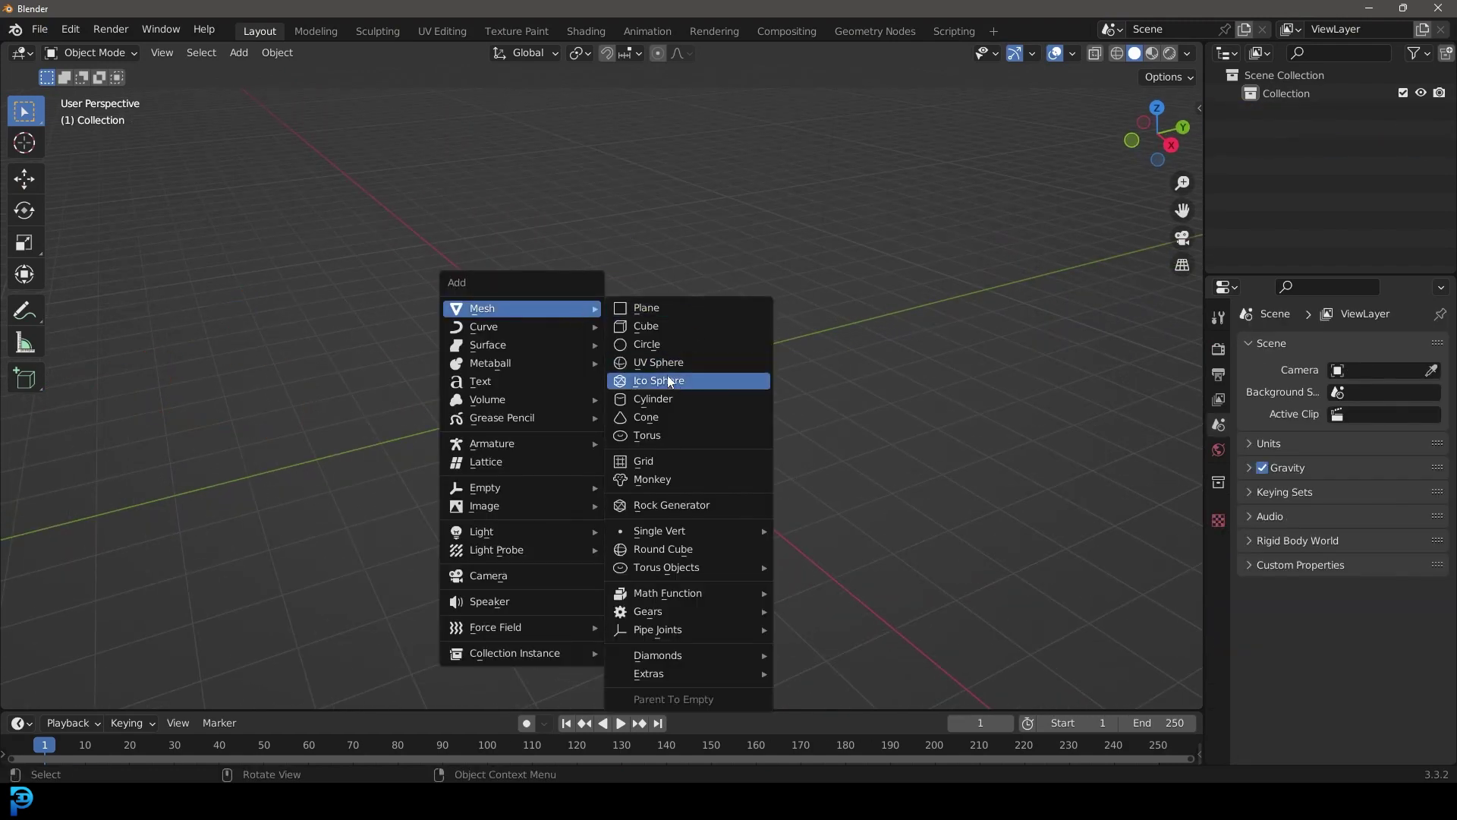
pyautogui.click(674, 363)
pyautogui.scroll(3, 647, 377)
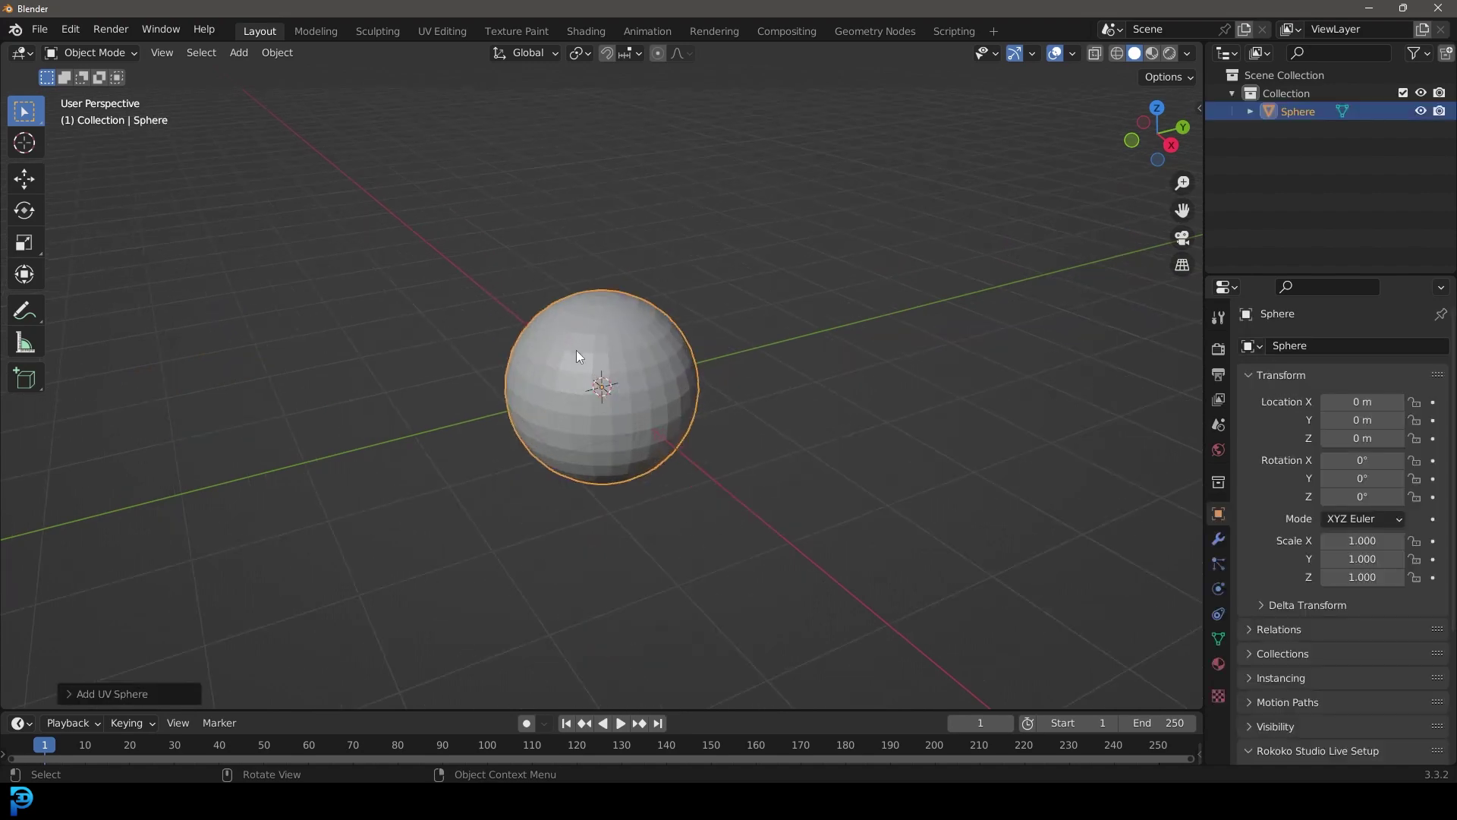
# Create a new material for the sphere in the Shading workspace and name it EARTH.
pyautogui.click(589, 32)
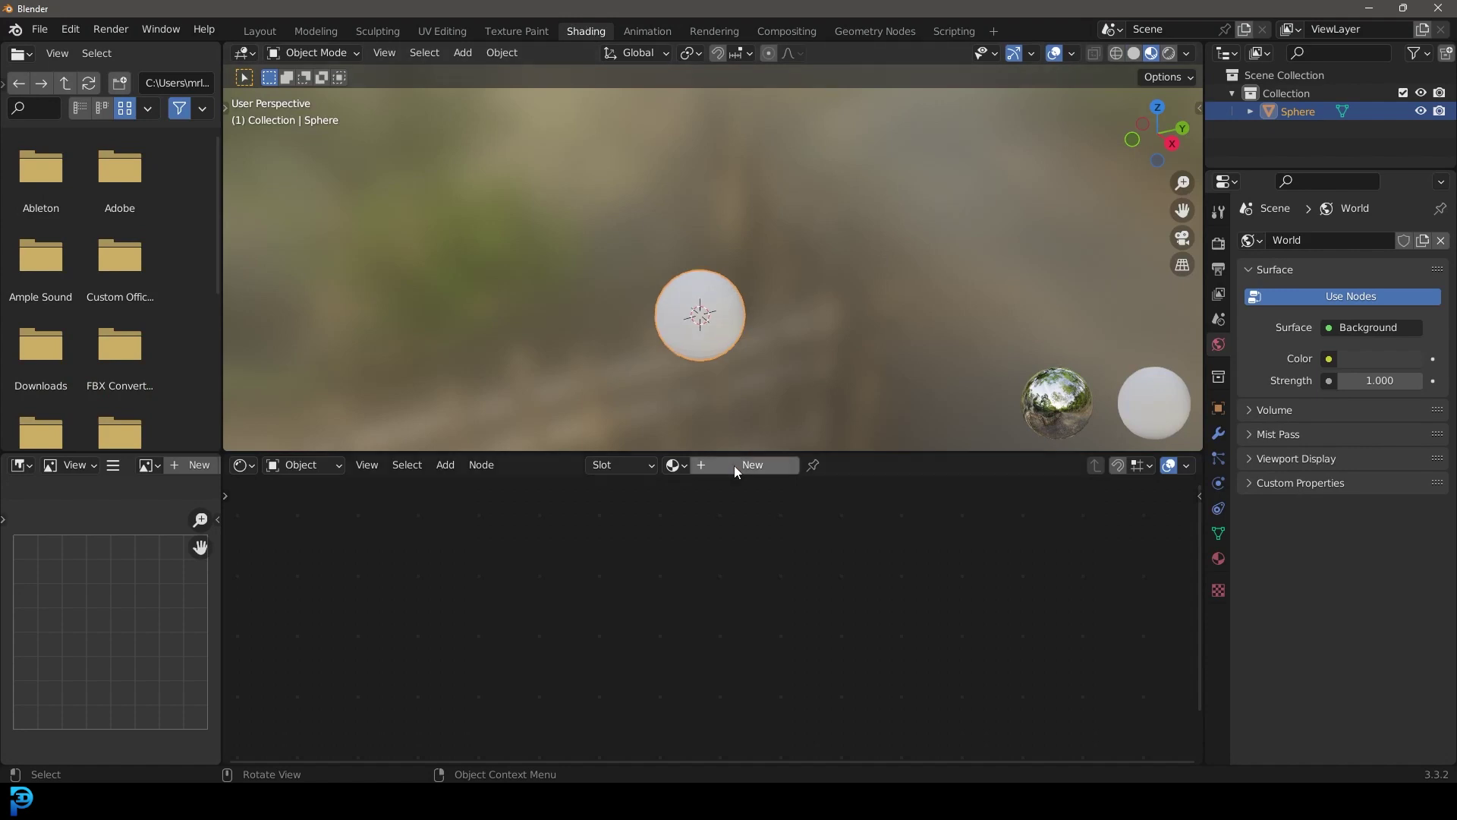
pyautogui.click(764, 466)
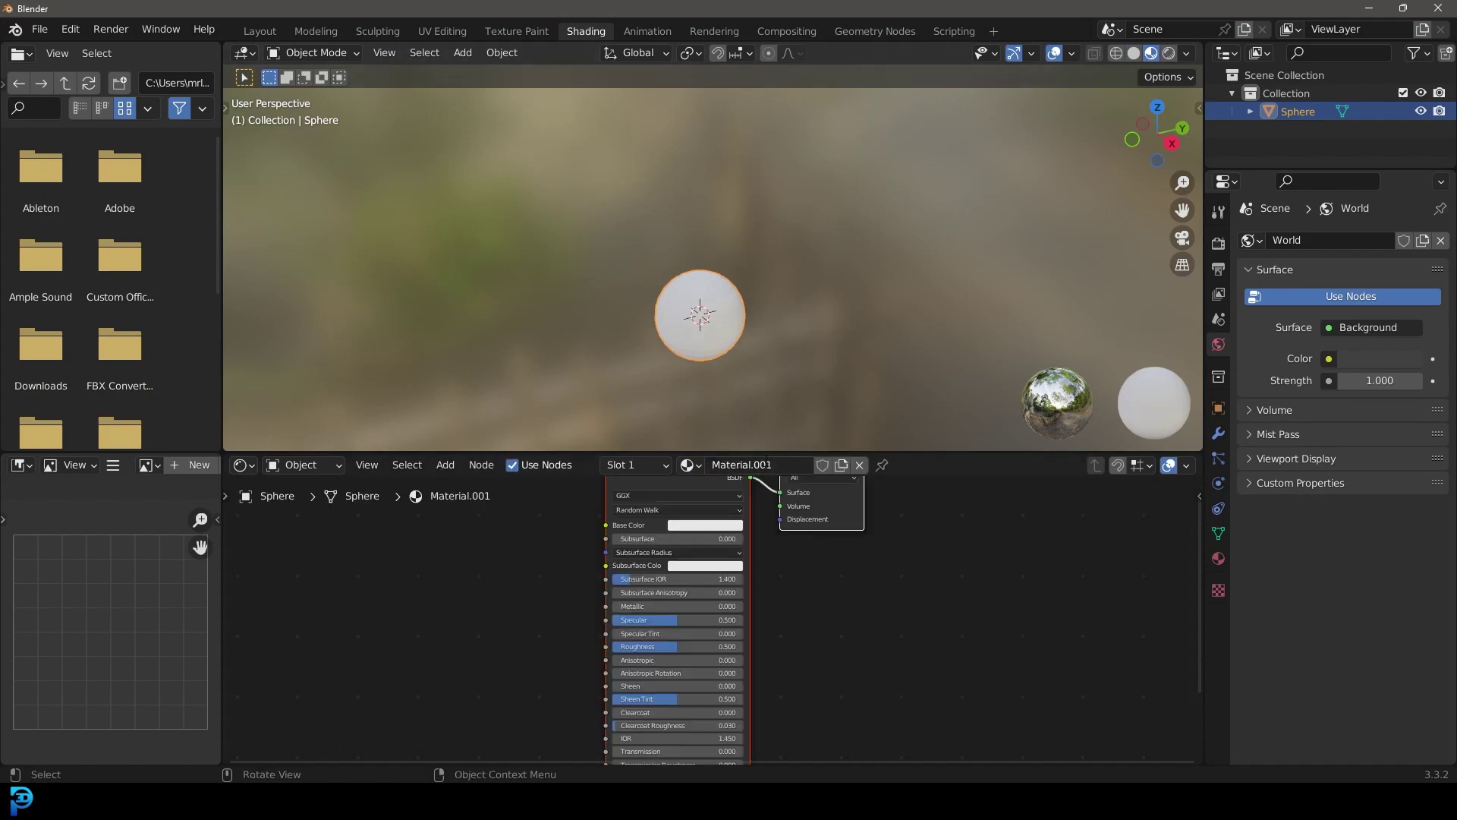
pyautogui.click(759, 464)
pyautogui.write('EARTH')
pyautogui.press('Return')
pyautogui.scroll(2, 547, 592)
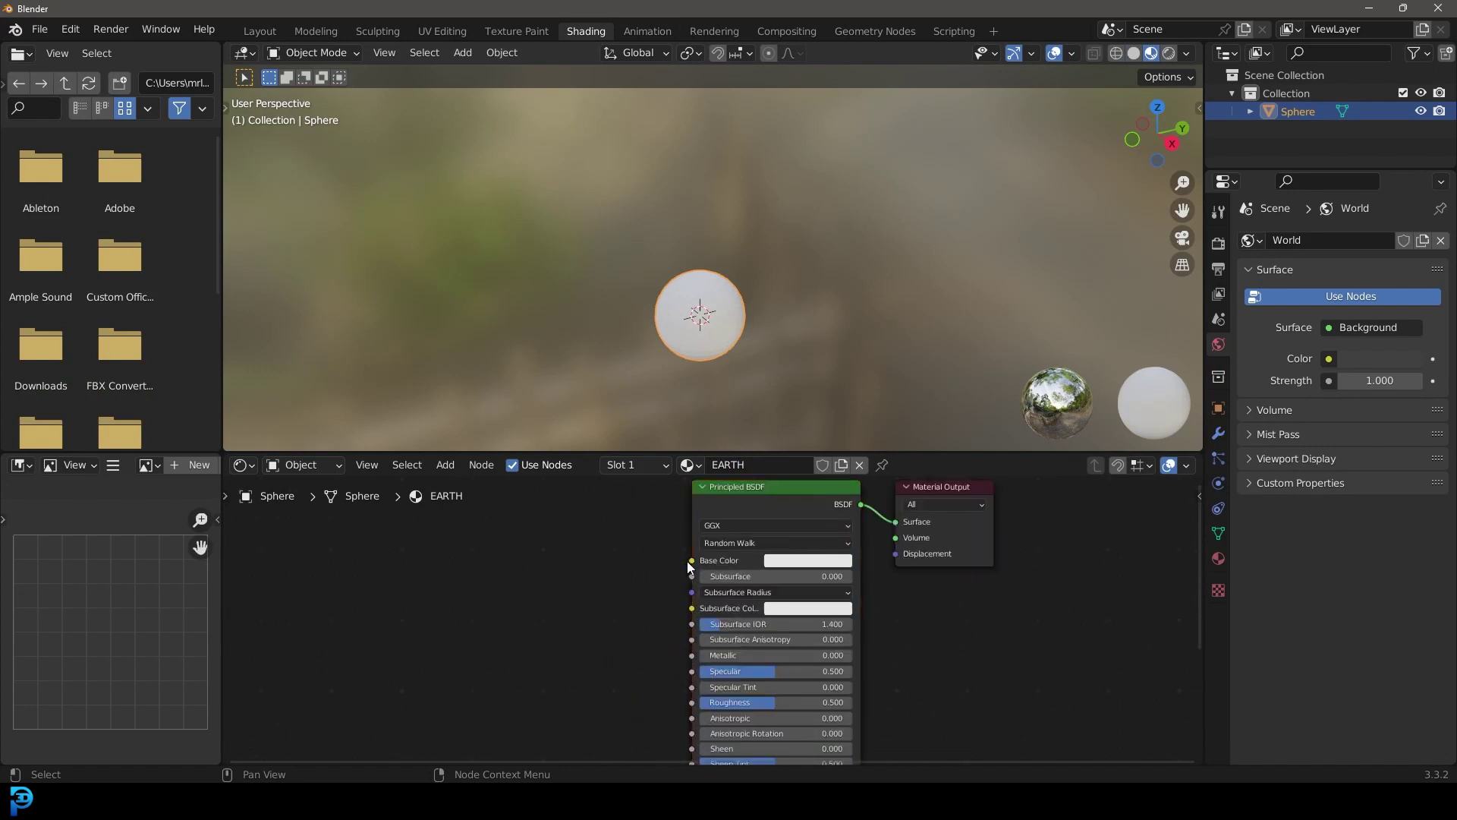
# Add an Image Texture node with its Color output linked to the Principled BSDF's Base Color.
pyautogui.moveTo(692, 562); pyautogui.dragTo(537, 552)
pyautogui.write('image')
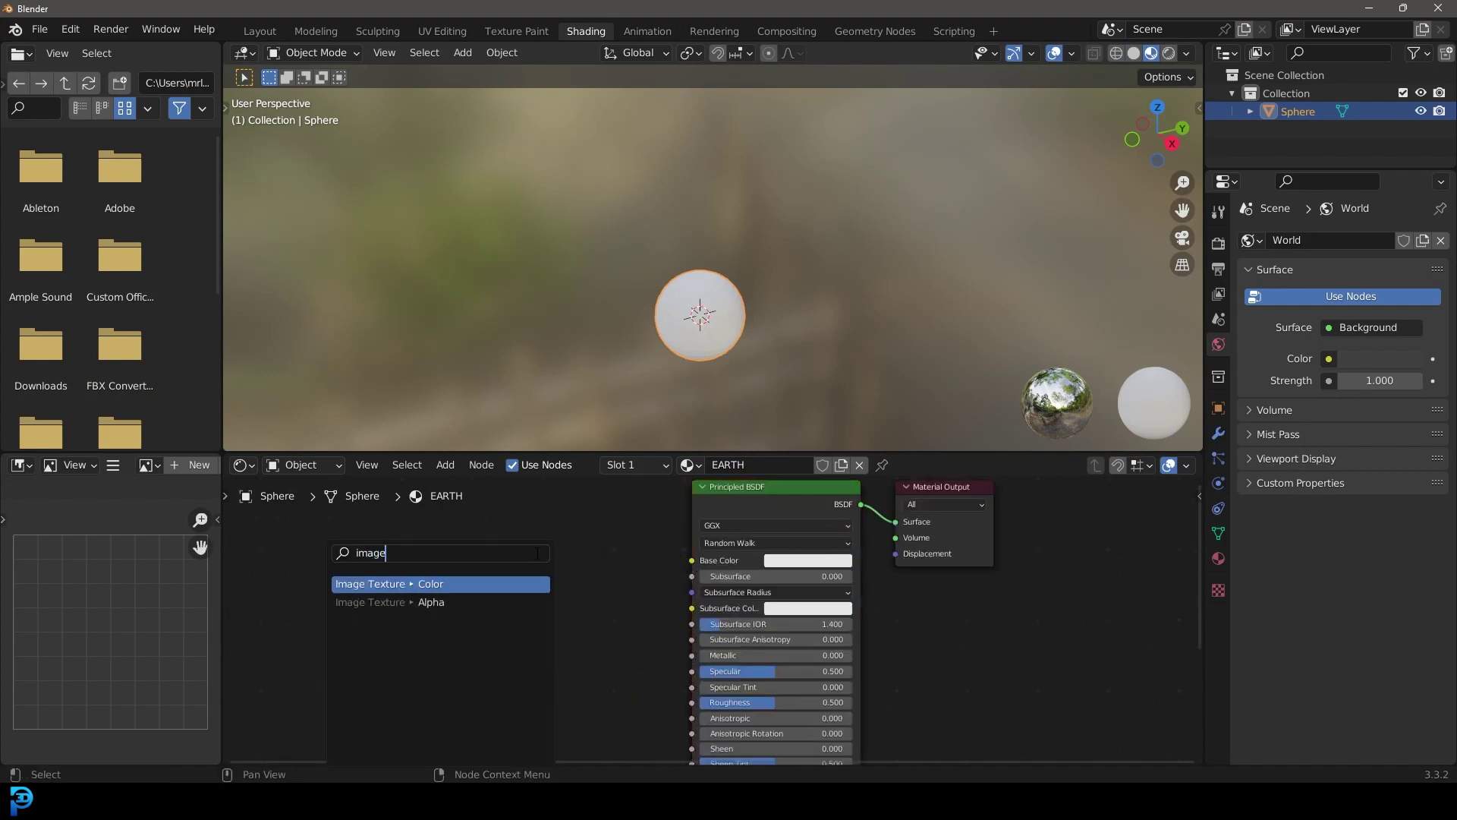
pyautogui.click(363, 583)
pyautogui.click(425, 594)
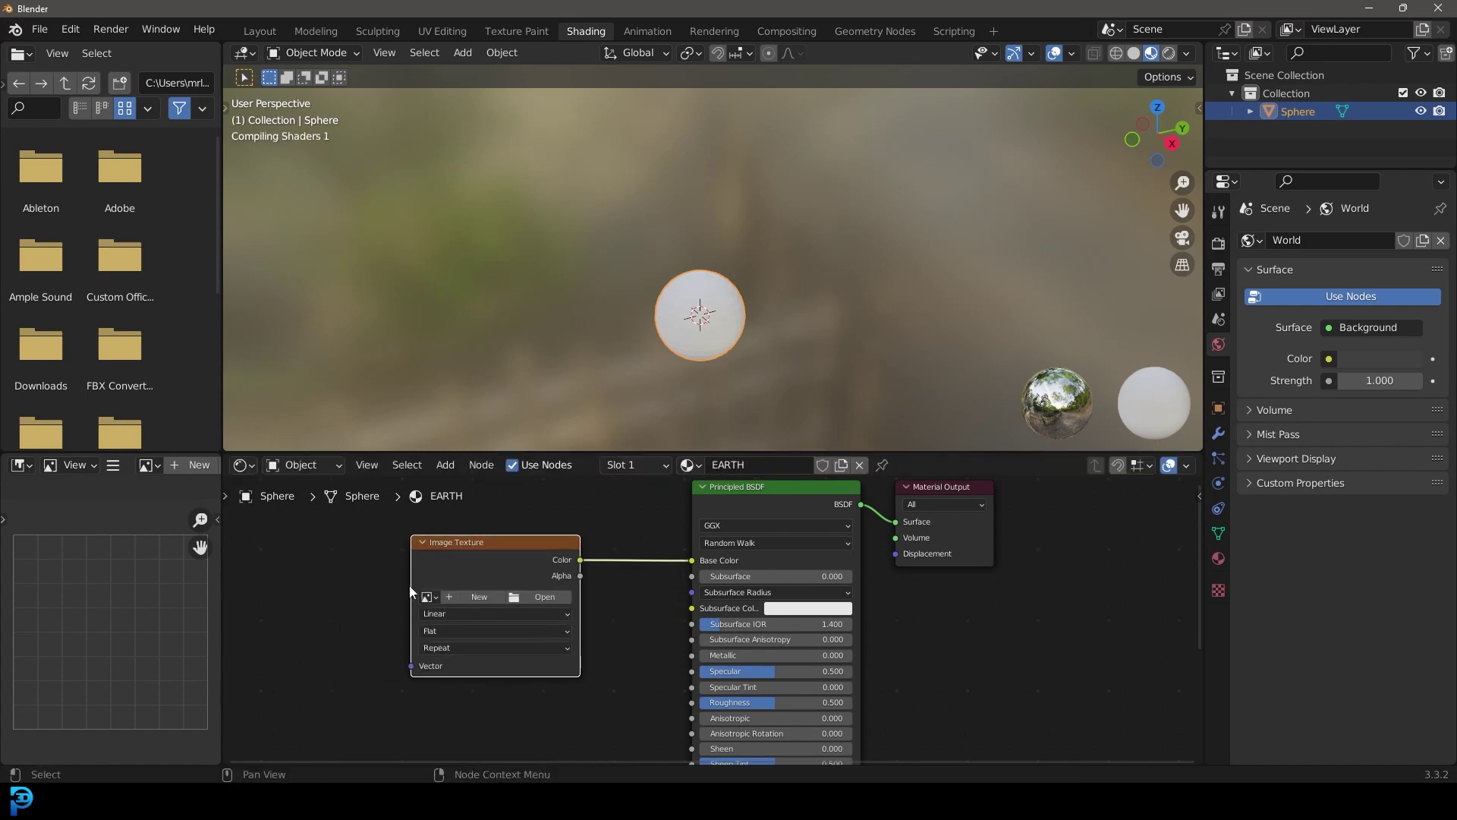
# Load world.topo.bathy.200412.3x5400x2700.jpg from the Desktop into the Image Texture node.
pyautogui.click(548, 597)
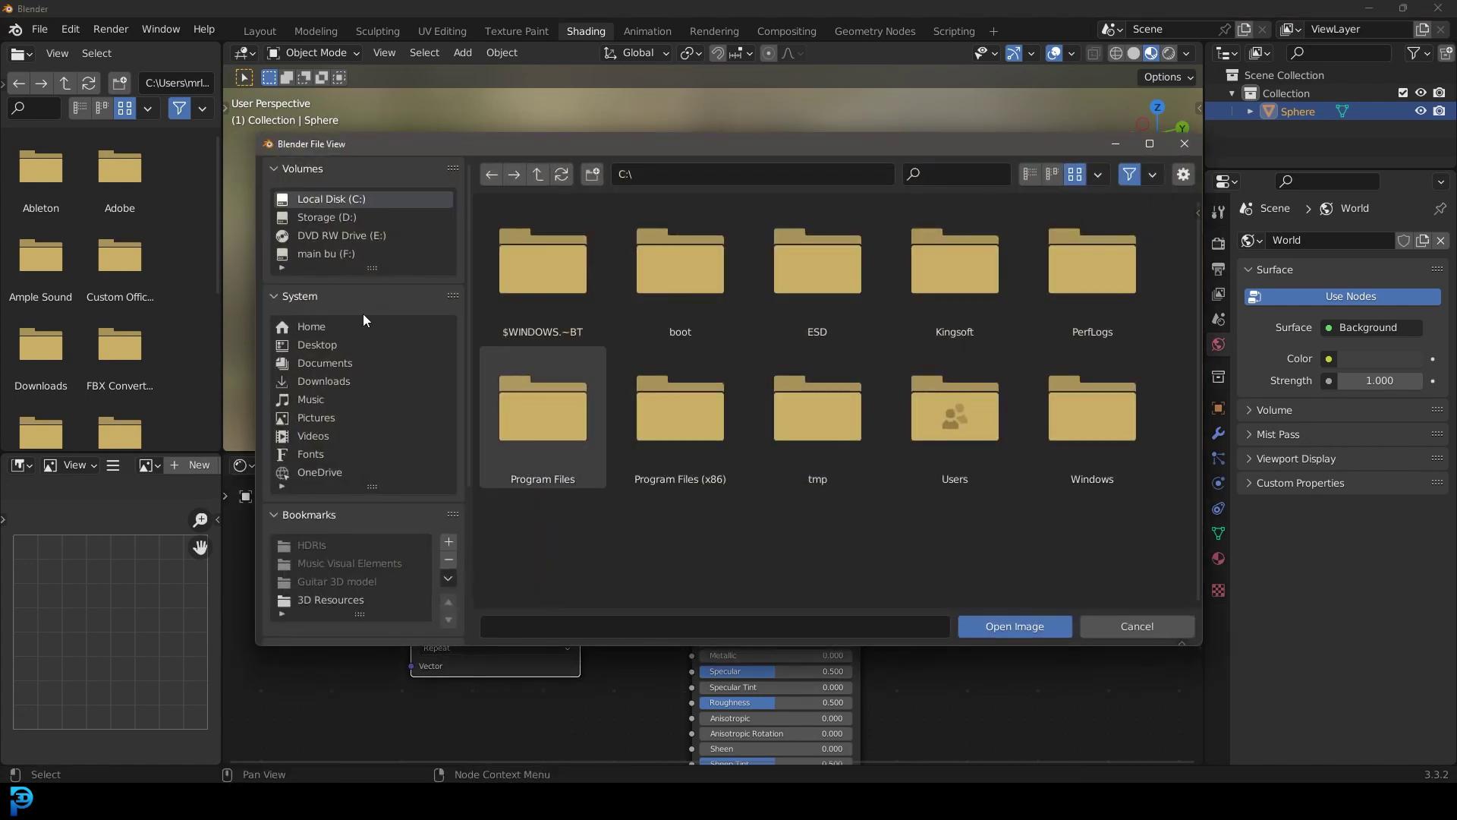
pyautogui.click(322, 346)
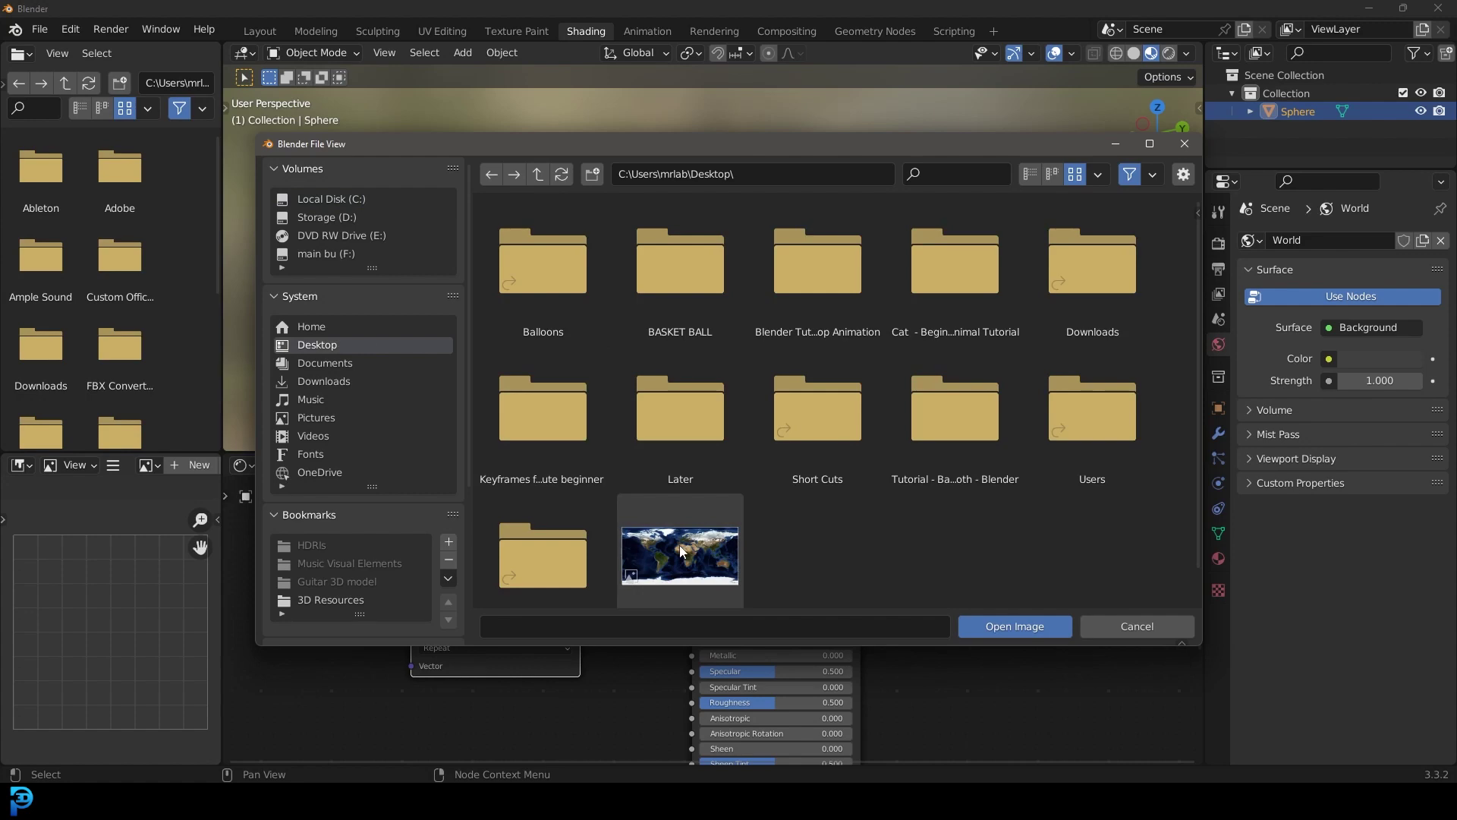
pyautogui.scroll(-1, 684, 540)
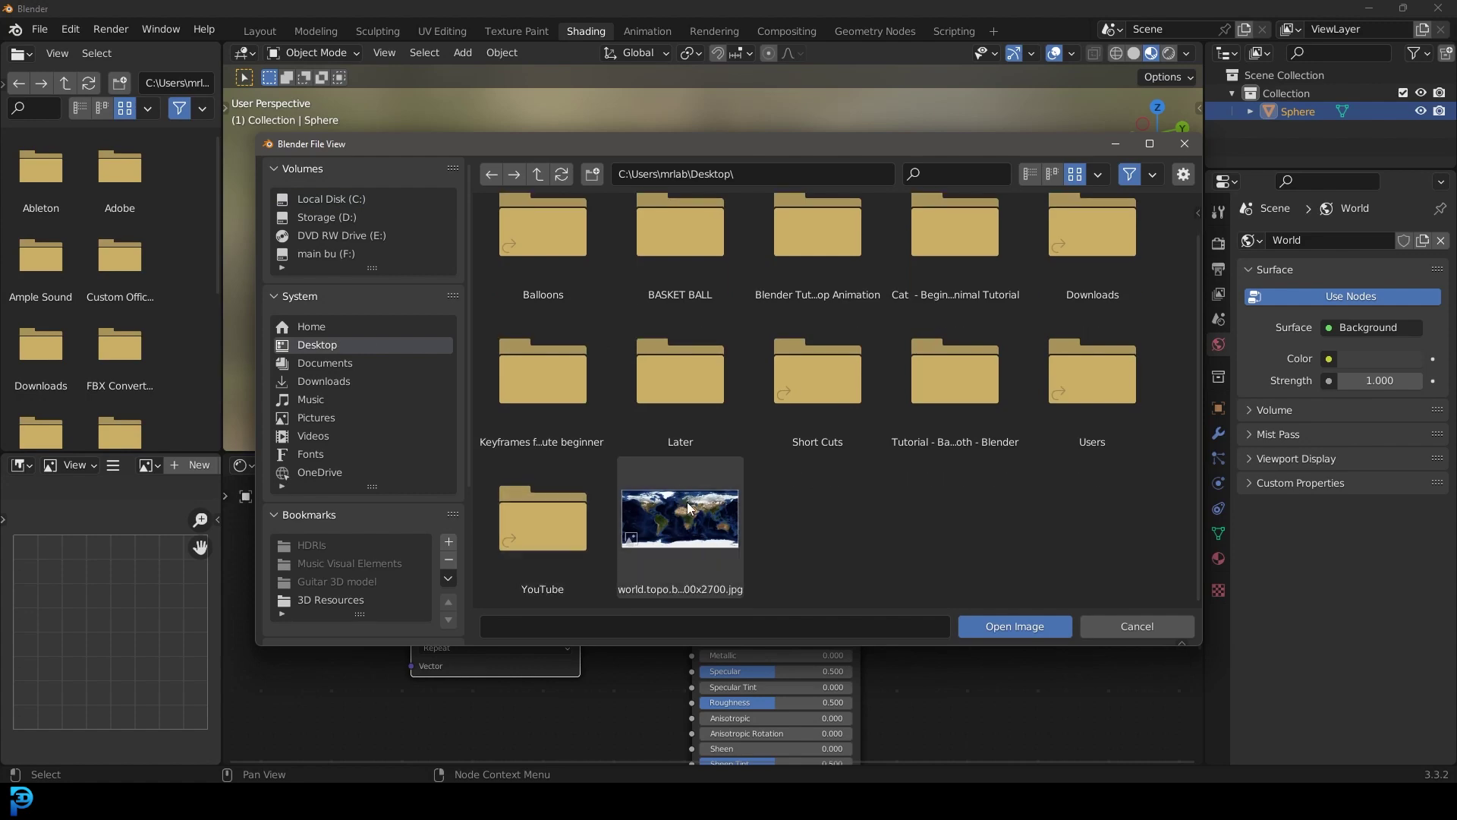
pyautogui.doubleClick(688, 508)
# Examine the map texture around the sphere, including the area at the North Pole.
pyautogui.scroll(6, 742, 257)
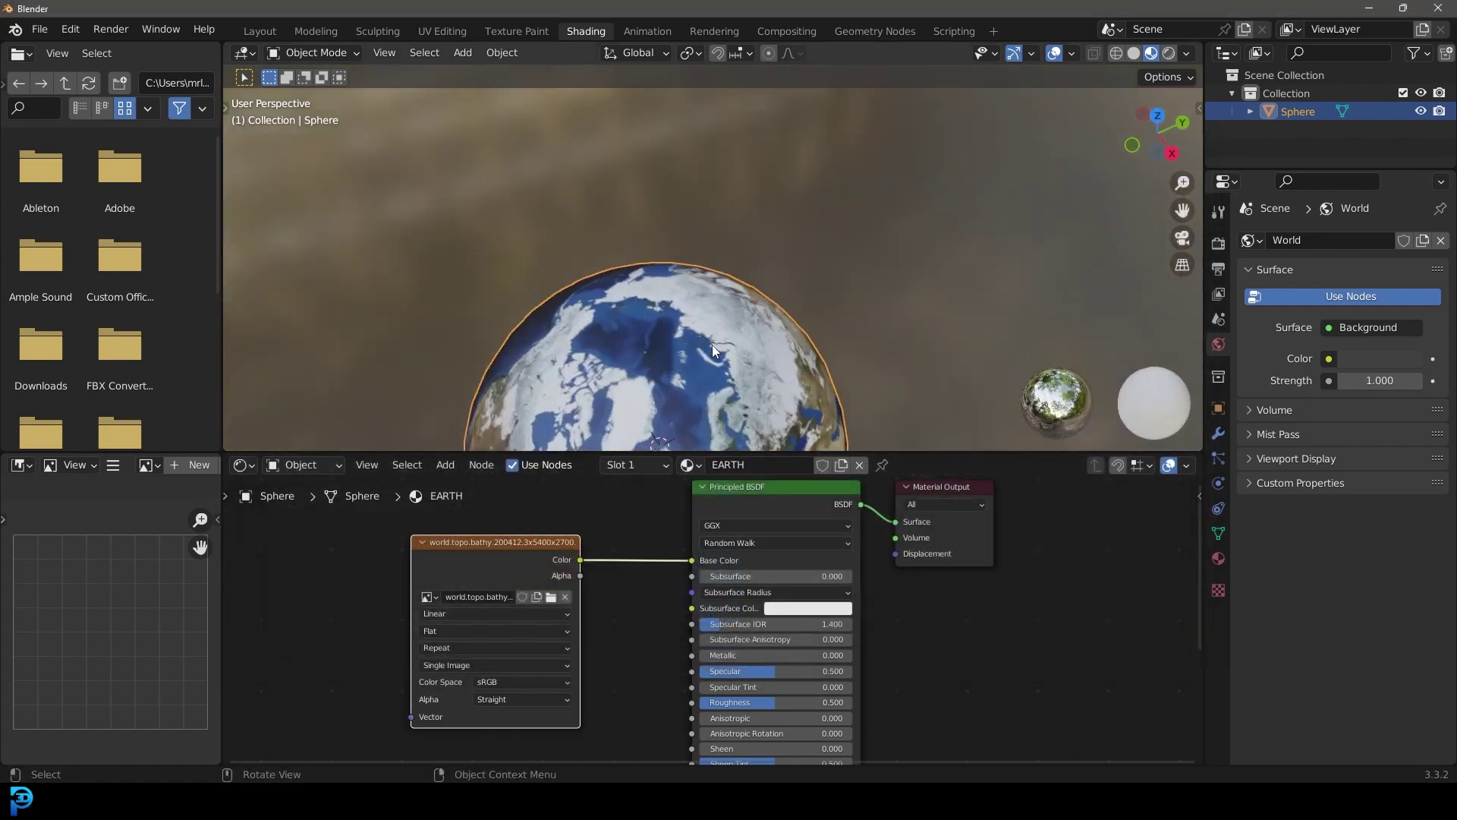
pyautogui.keyDown('shift'); pyautogui.moveTo(712, 345); pyautogui.dragTo(765, 167, button='middle'); pyautogui.keyUp('shift')
pyautogui.scroll(-3, 759, 182)
pyautogui.moveTo(713, 255); pyautogui.dragTo(750, 247, button='middle')
pyautogui.scroll(3, 750, 248)
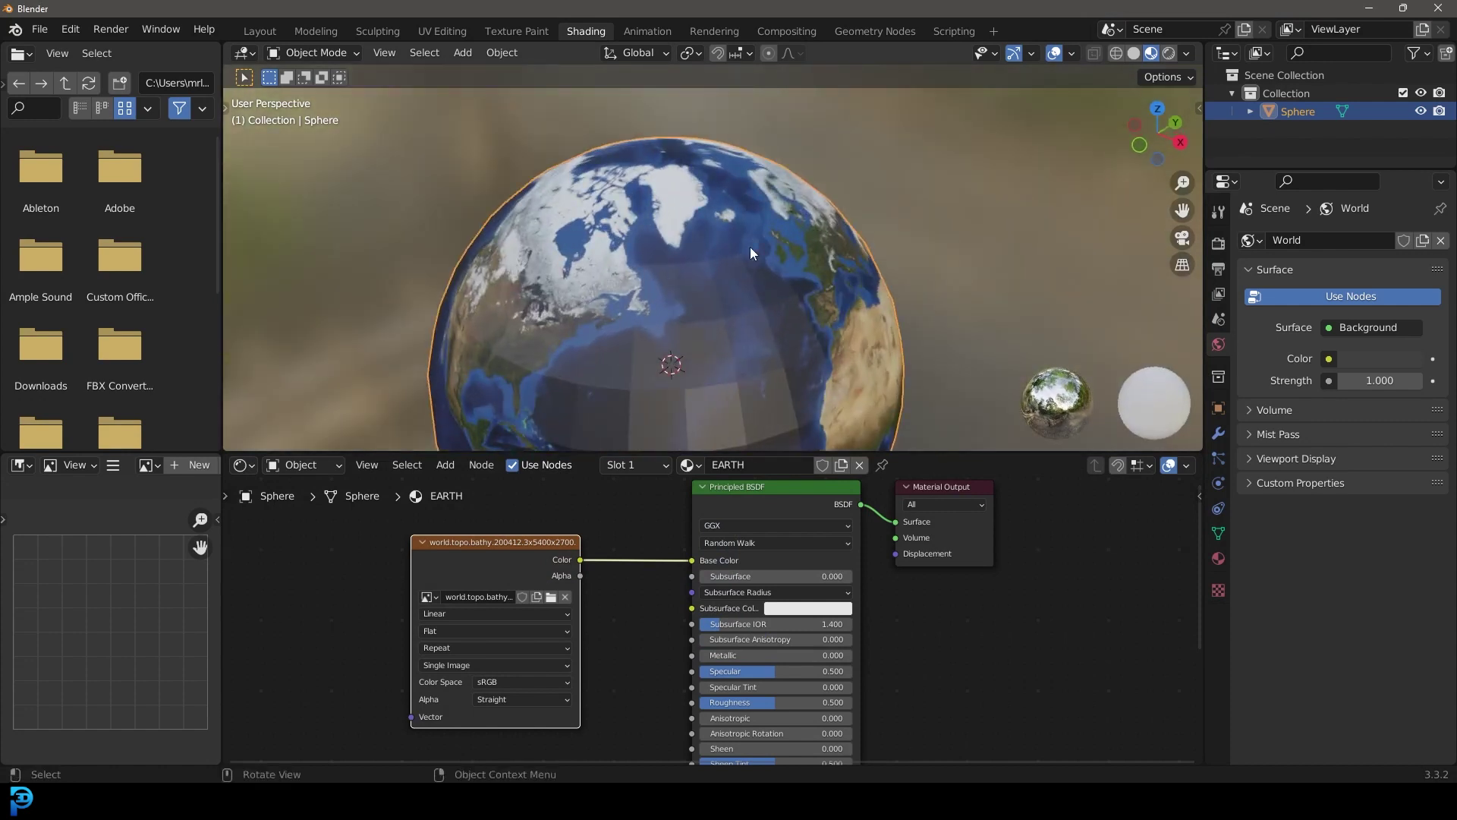
pyautogui.moveTo(743, 273); pyautogui.dragTo(618, 267, button='middle')
pyautogui.scroll(-1, 636, 153)
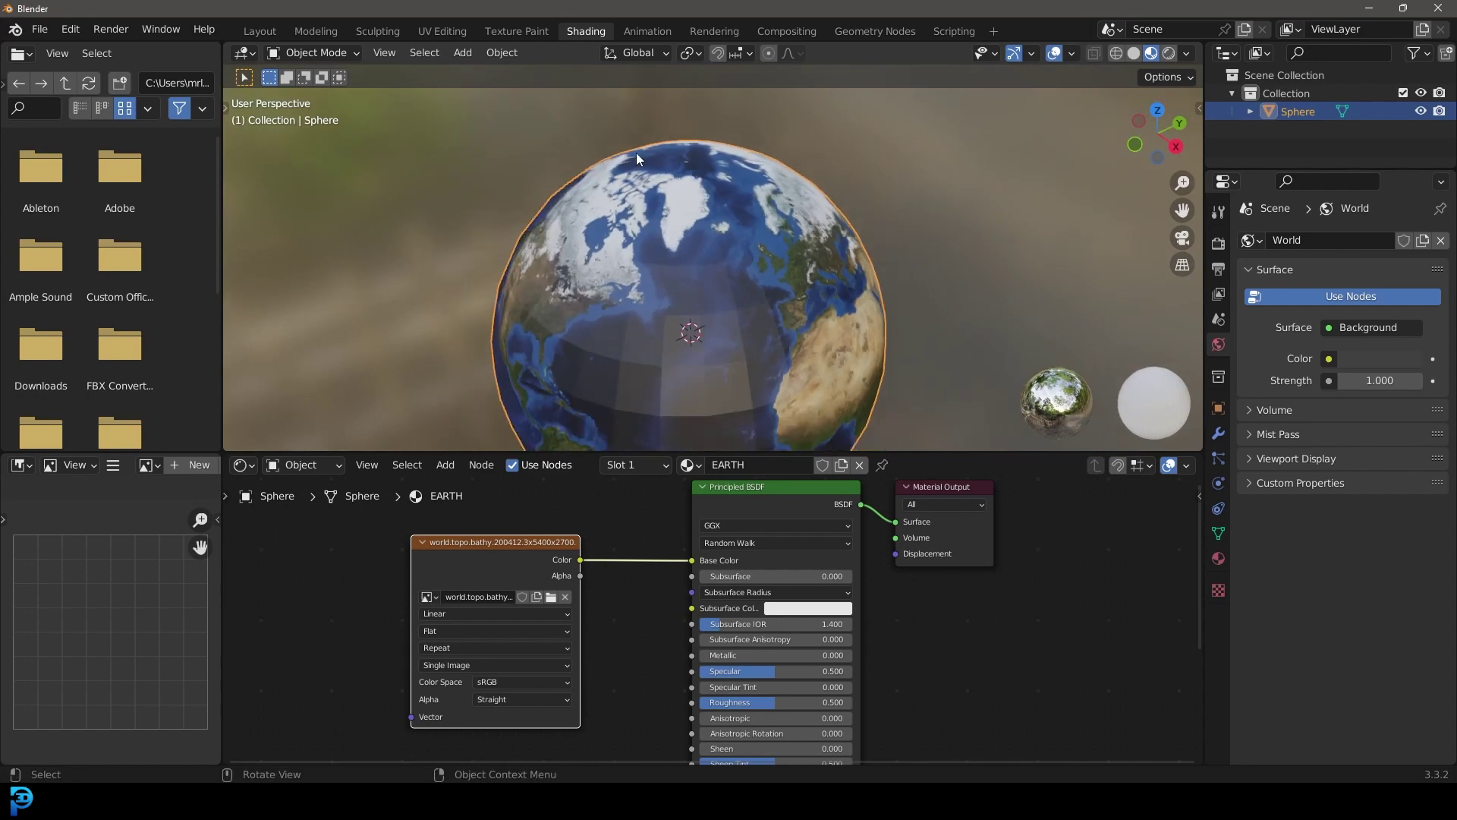
pyautogui.moveTo(582, 176); pyautogui.dragTo(699, 302, button='middle')
pyautogui.scroll(3, 690, 255)
pyautogui.scroll(2, 695, 292)
pyautogui.moveTo(614, 167); pyautogui.dragTo(691, 252, button='middle')
pyautogui.scroll(2, 691, 252)
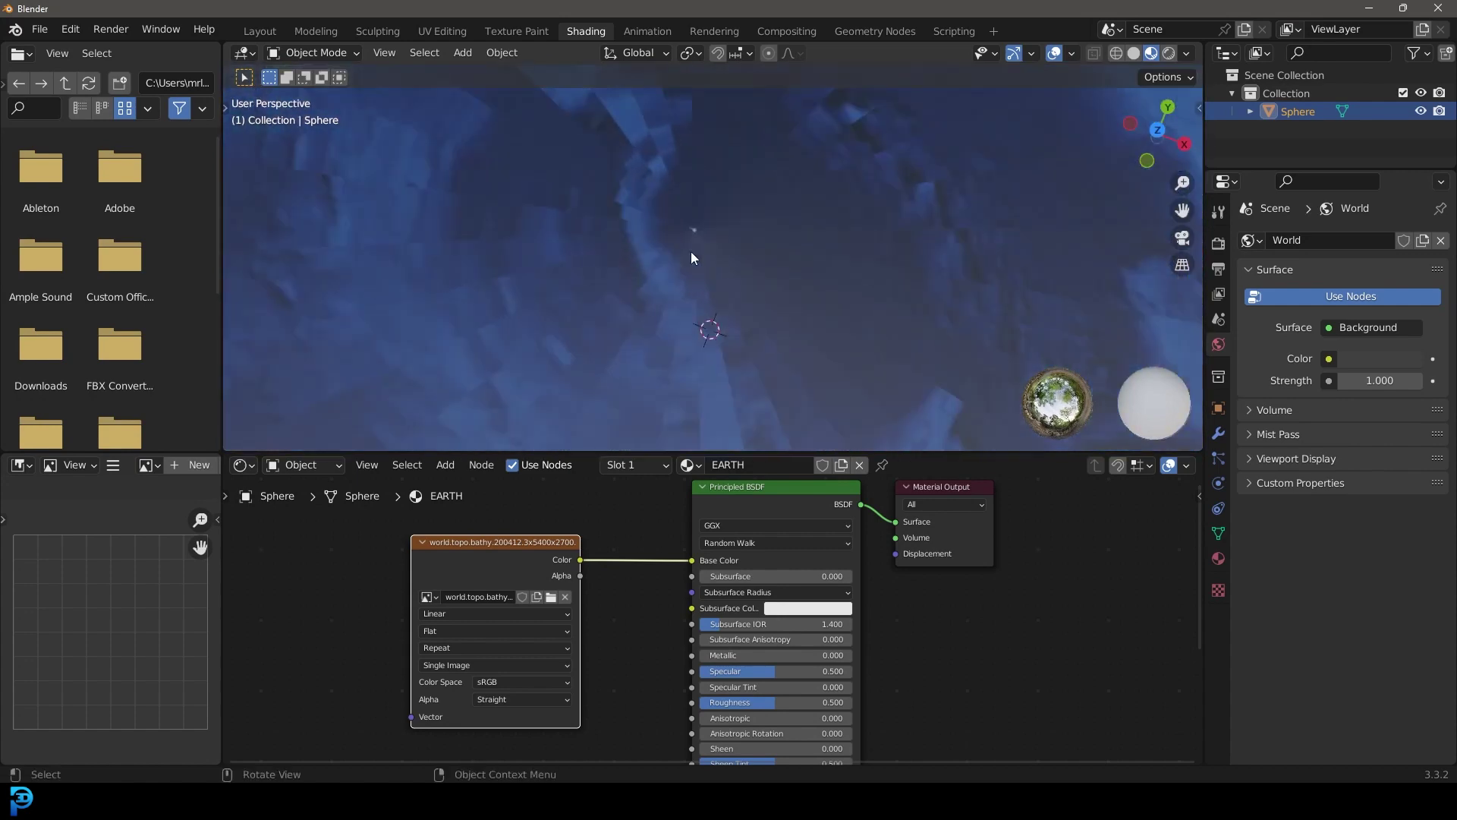
# Apply smooth shading to the sphere.
pyautogui.scroll(-5, 658, 205)
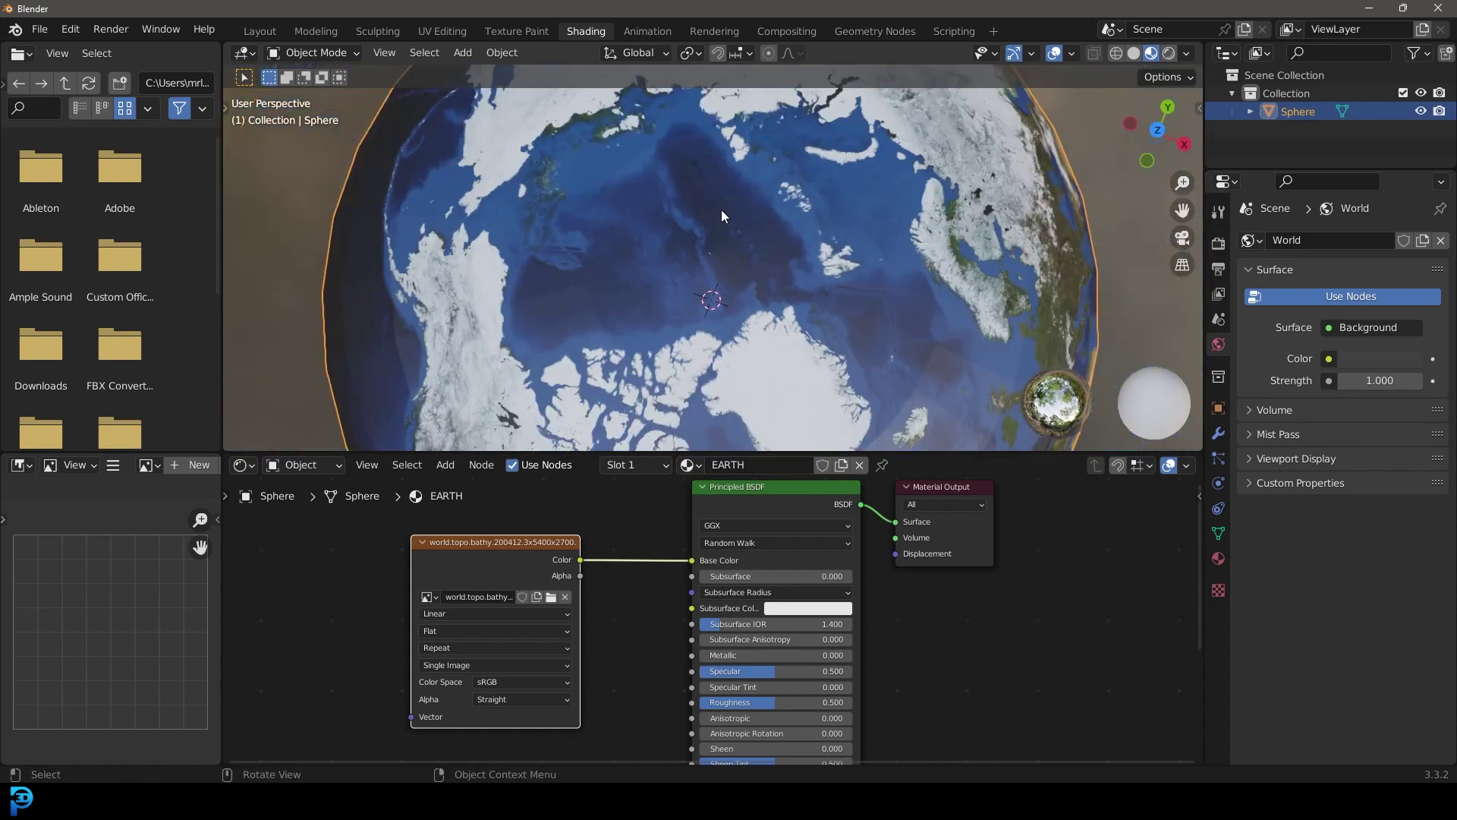
pyautogui.rightClick(721, 210)
pyautogui.click(639, 210)
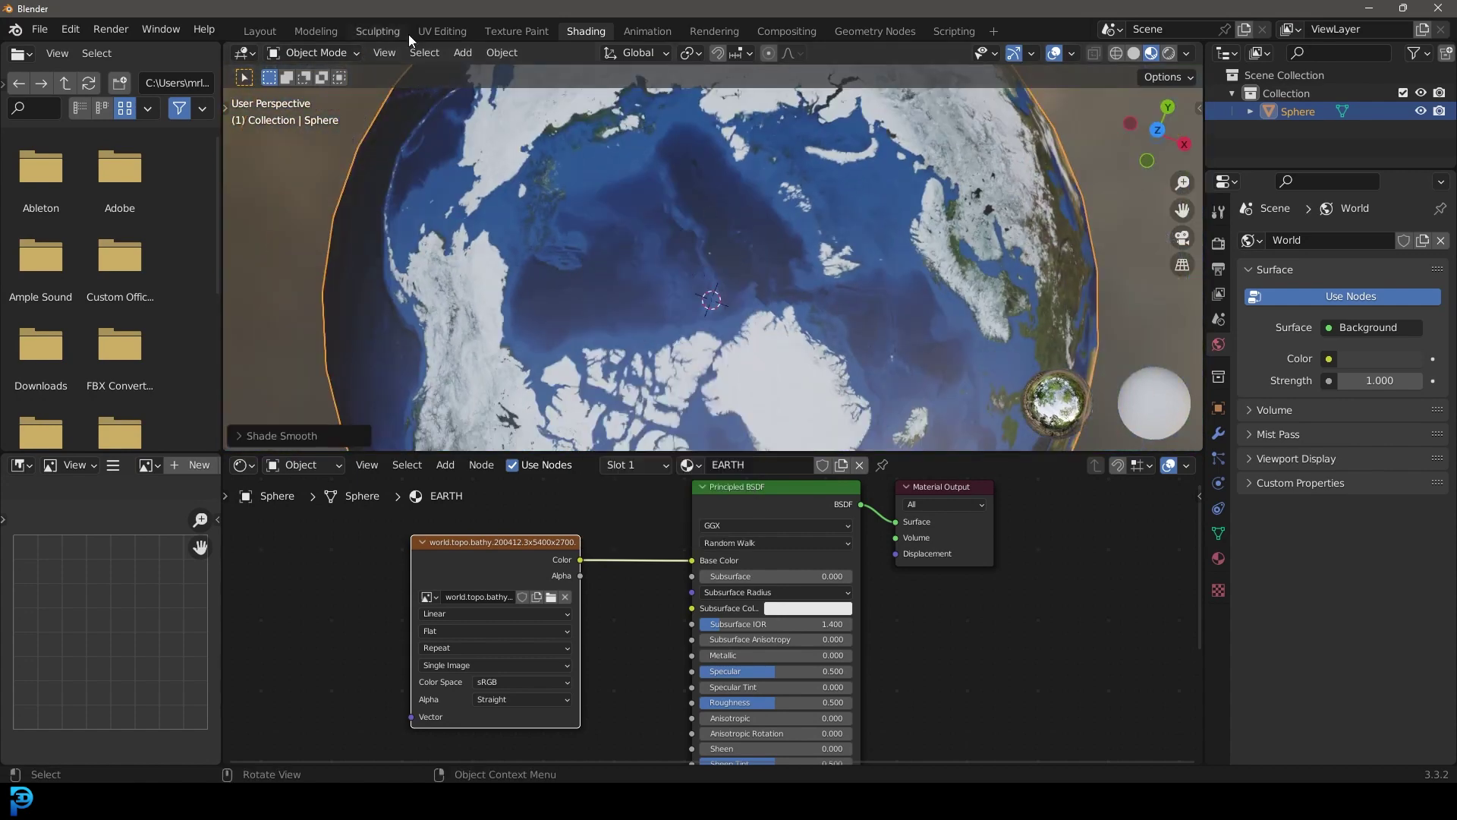
# Inspect the sphere's UV layout over the world map in the UV Editing workspace, selecting all the UVs.
pyautogui.click(448, 34)
pyautogui.scroll(-6, 501, 376)
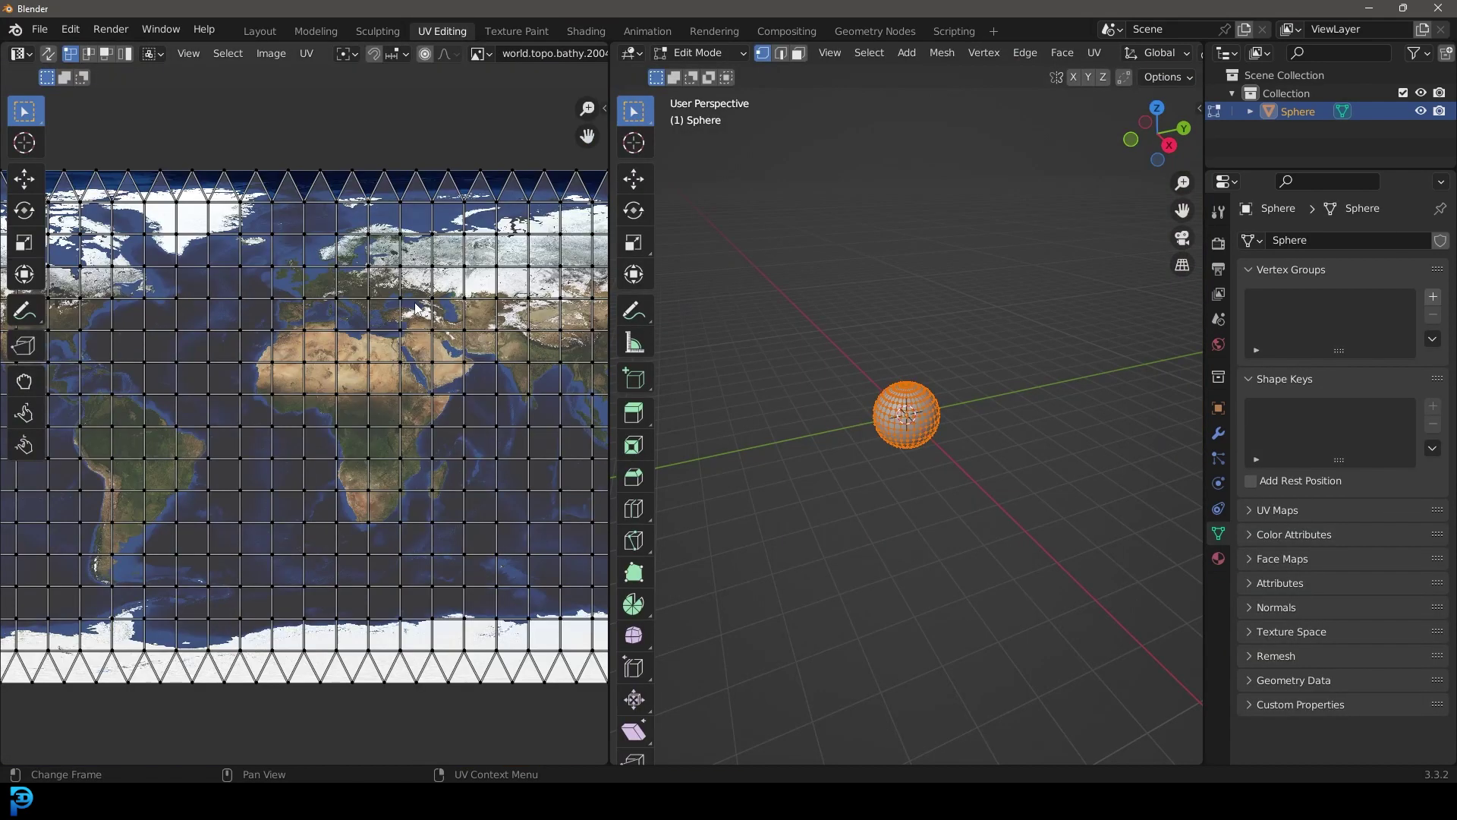
pyautogui.scroll(5, 939, 425)
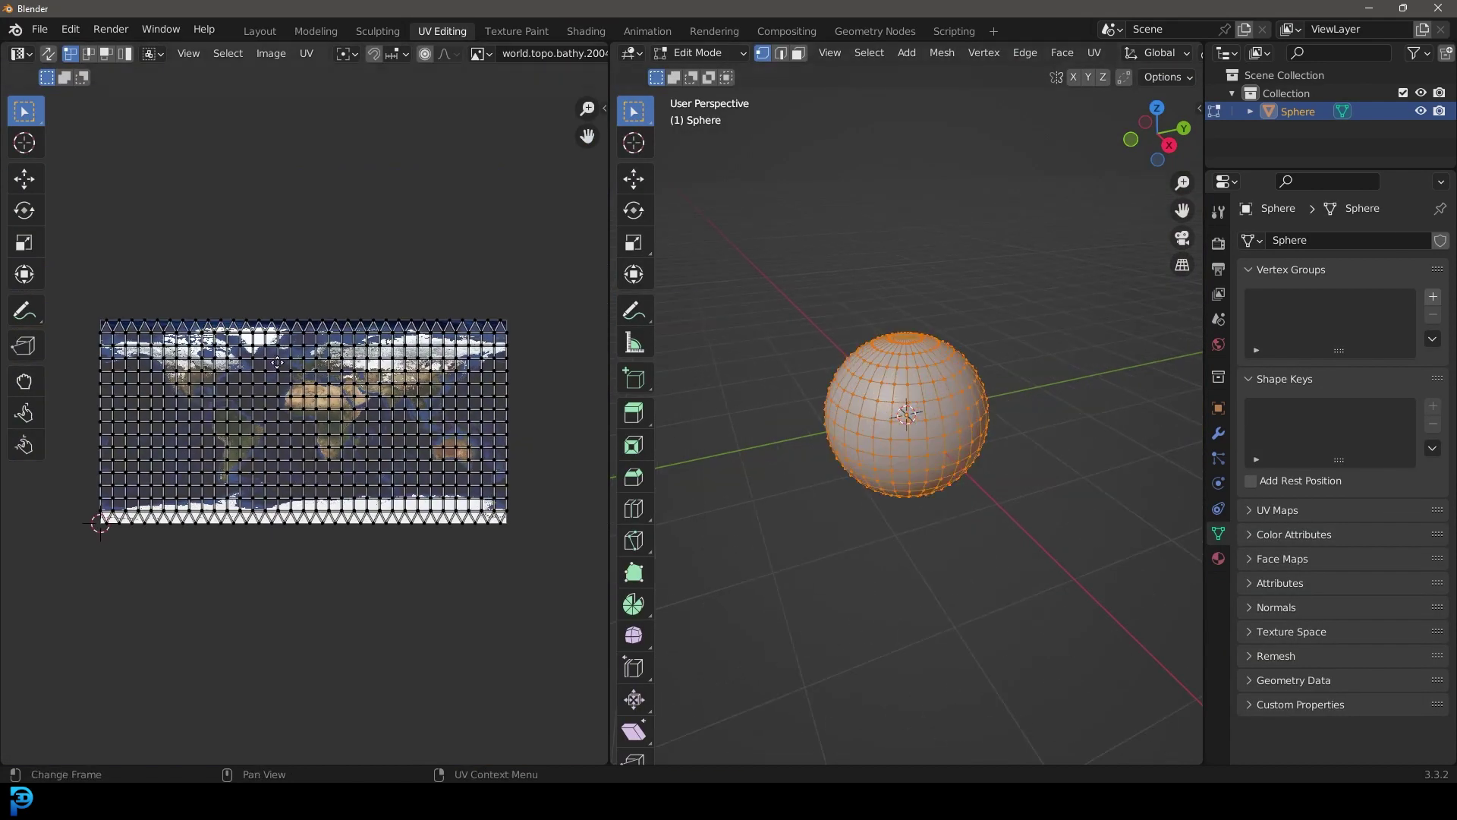
pyautogui.scroll(2, 145, 456)
pyautogui.scroll(-3, 95, 190)
pyautogui.moveTo(112, 183); pyautogui.dragTo(569, 546)
pyautogui.scroll(3, 372, 418)
pyautogui.scroll(5, 342, 242)
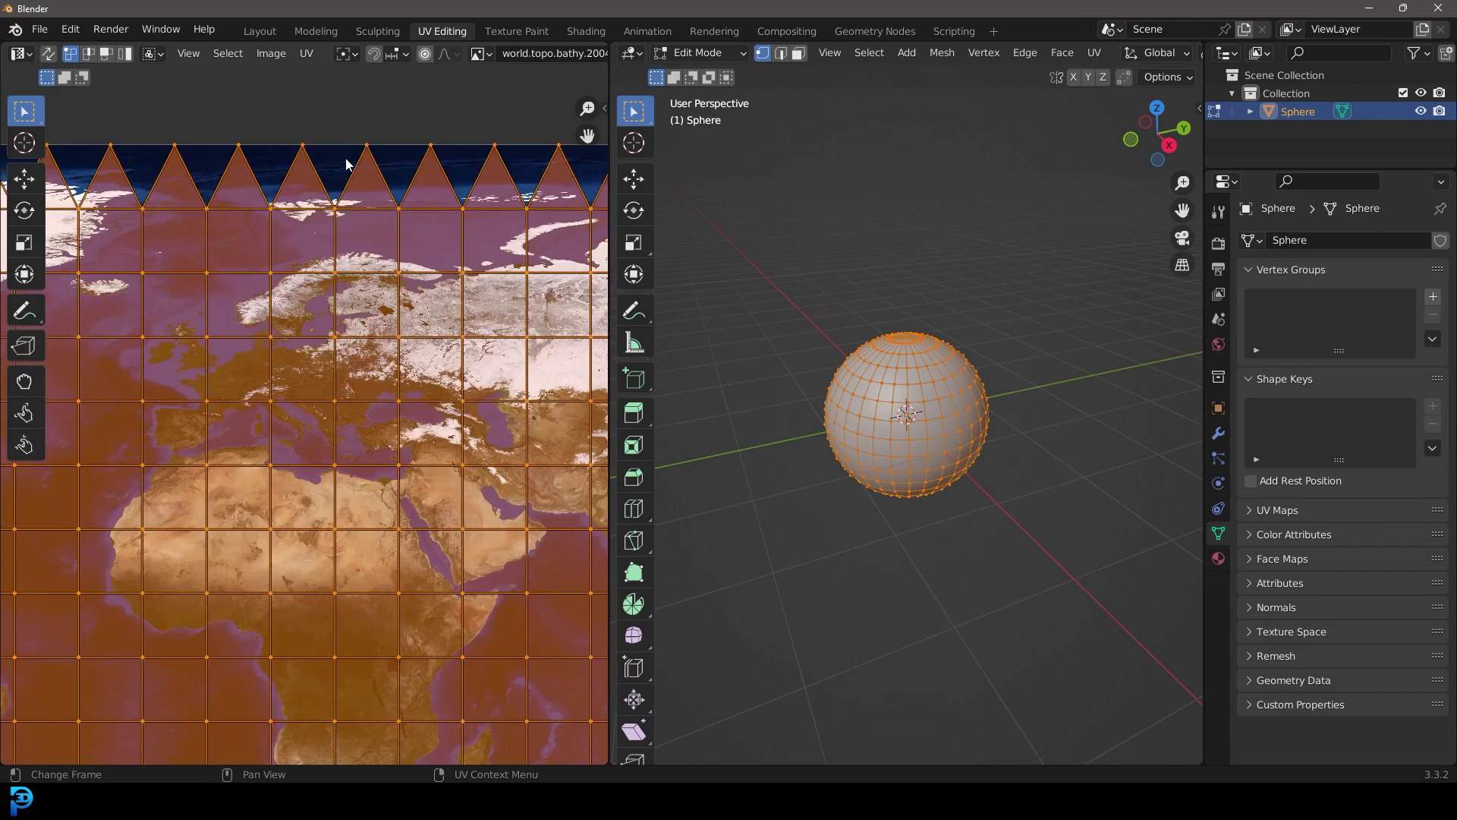
# Return to the Shading workspace and set the Image Texture node's projection to Sphere.
pyautogui.click(581, 32)
pyautogui.scroll(-3, 637, 573)
pyautogui.scroll(2, 653, 561)
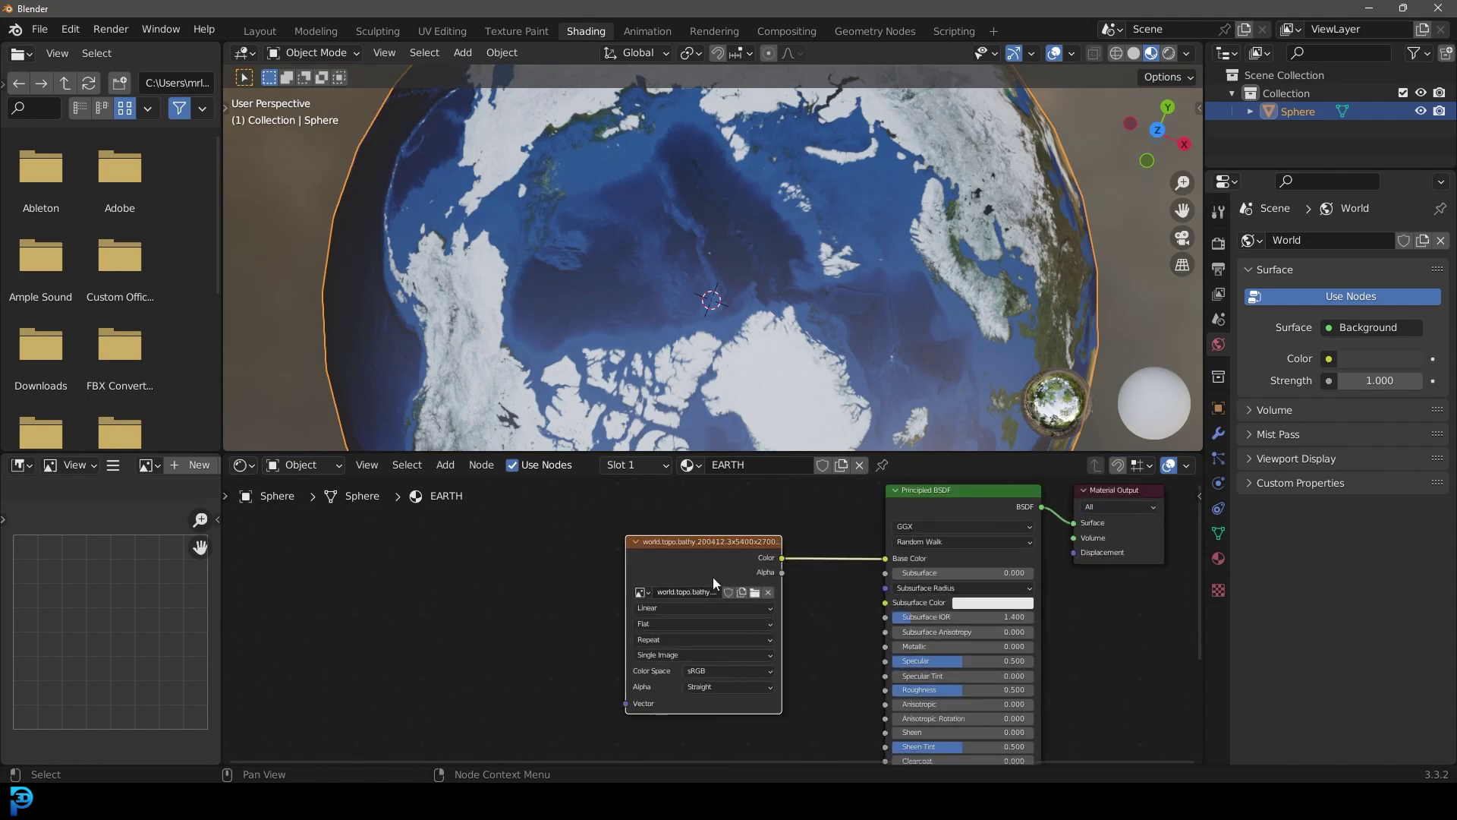
pyautogui.scroll(2, 665, 545)
pyautogui.moveTo(665, 545); pyautogui.dragTo(678, 560)
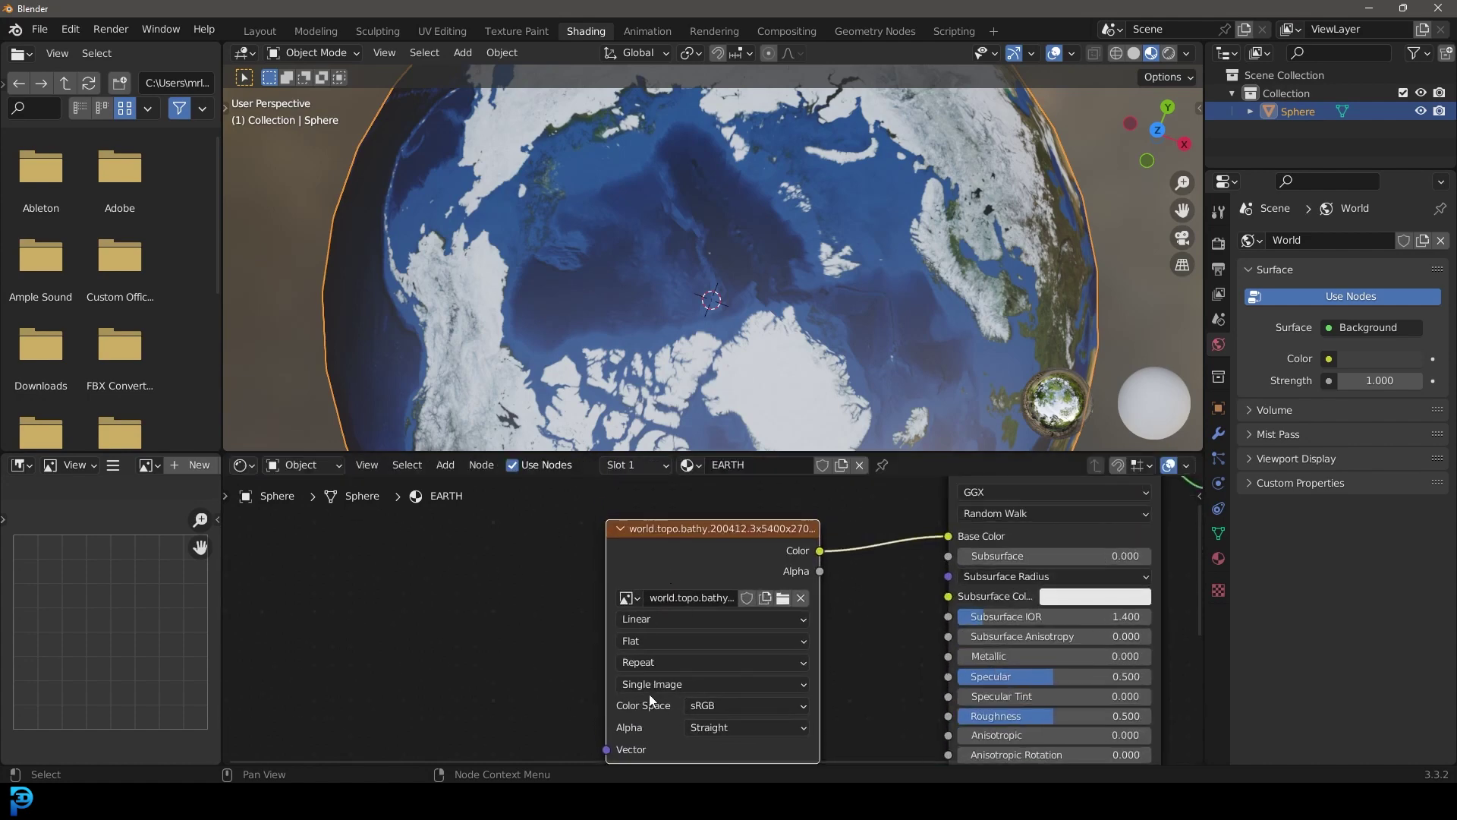
pyautogui.click(634, 645)
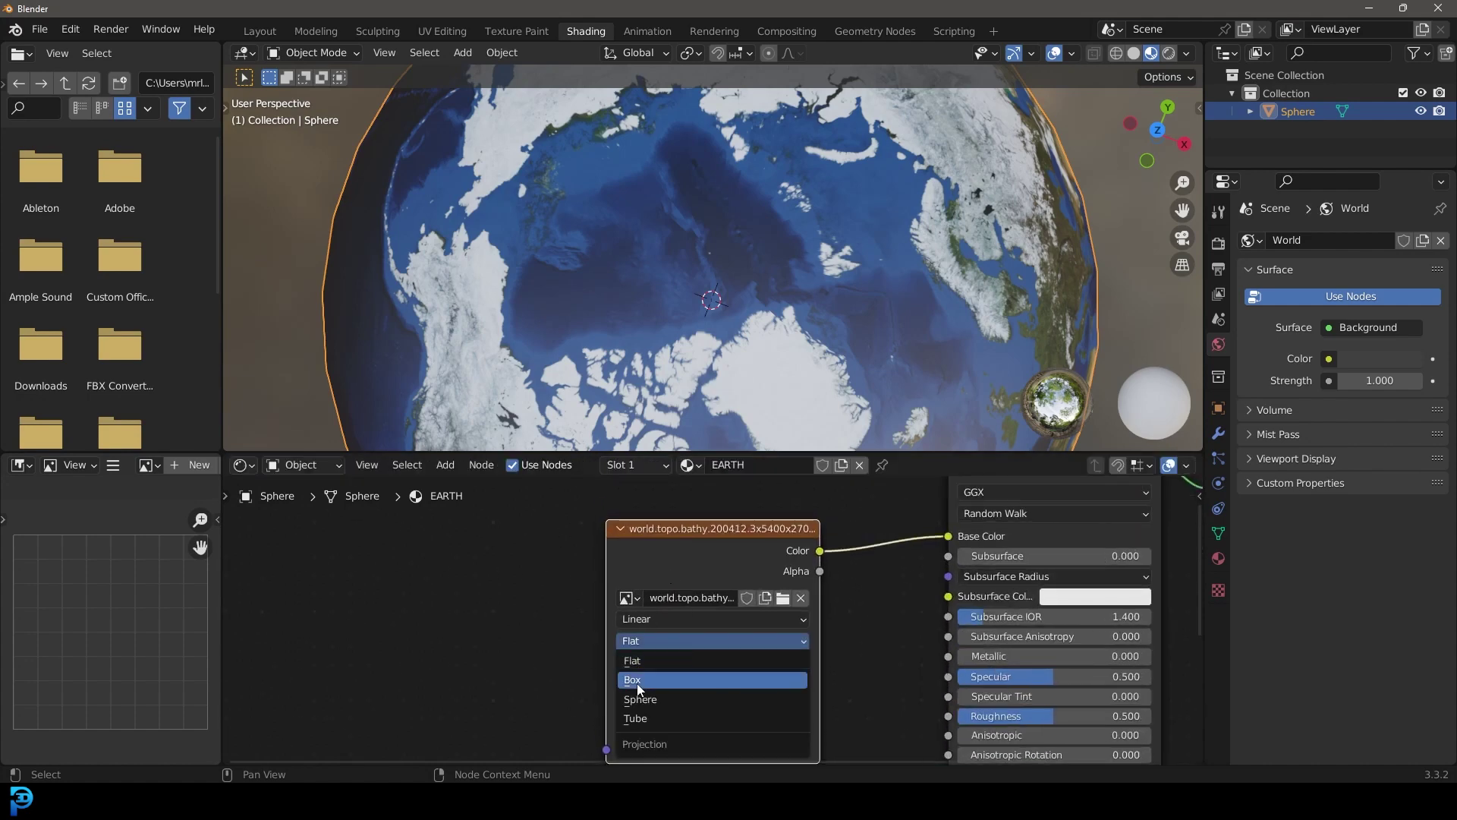
pyautogui.click(650, 699)
# Add a Texture Coordinate node with its Generated output linked to the Image Texture's Vector input.
pyautogui.scroll(-2, 453, 594)
pyautogui.scroll(2, 453, 594)
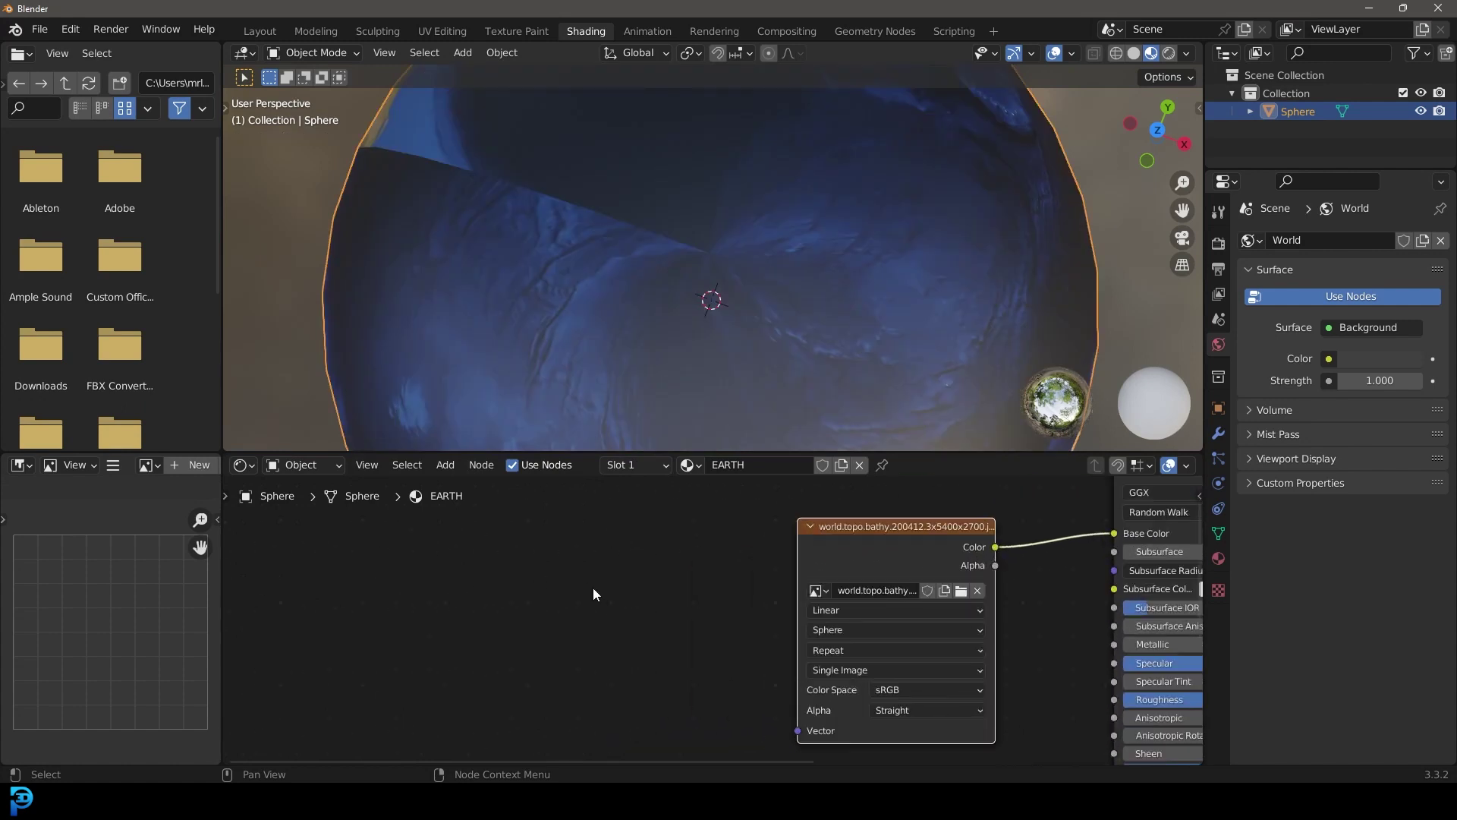
pyautogui.moveTo(797, 730); pyautogui.dragTo(572, 581)
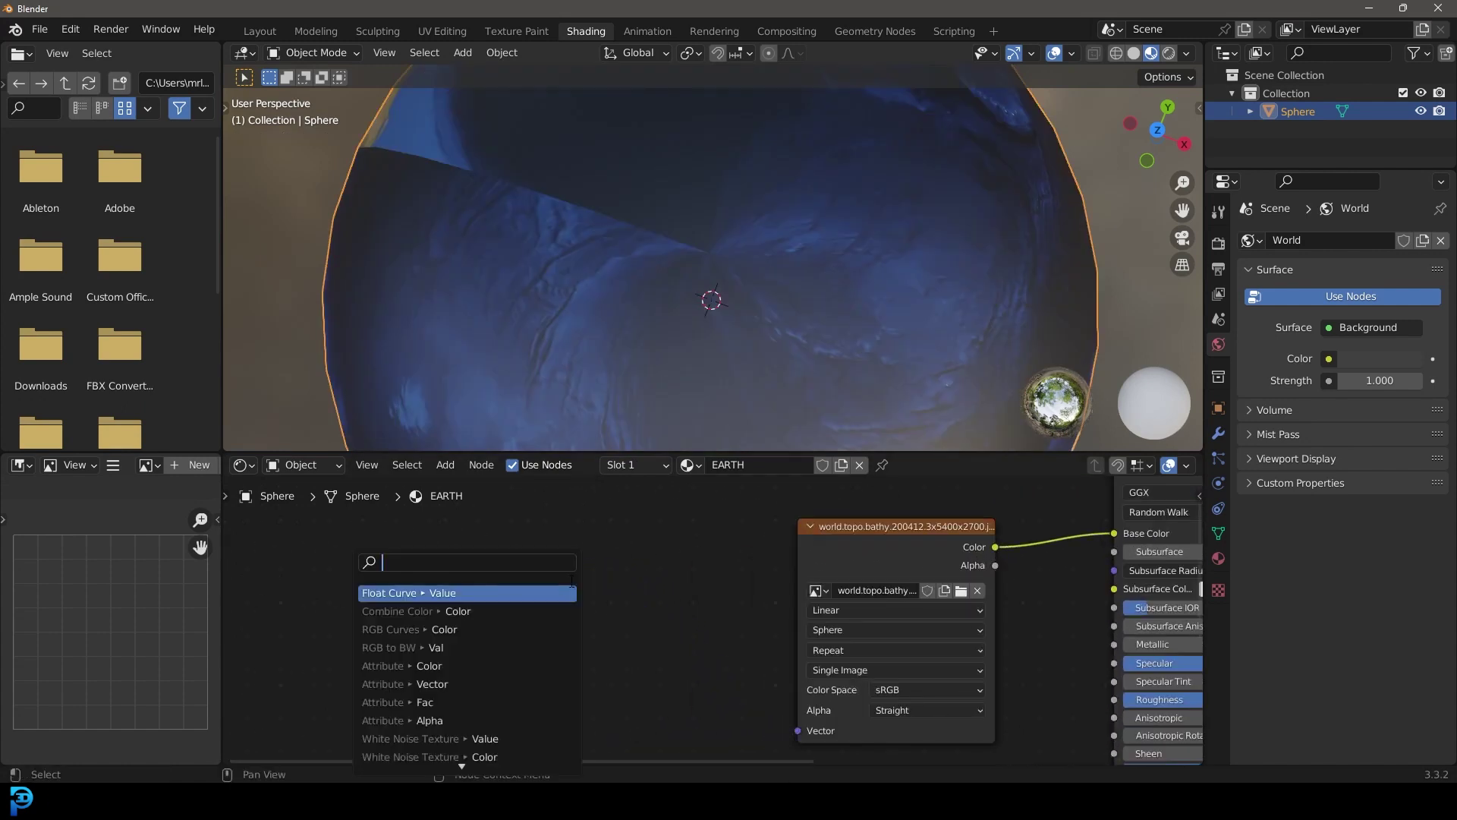
pyautogui.write('texture coor')
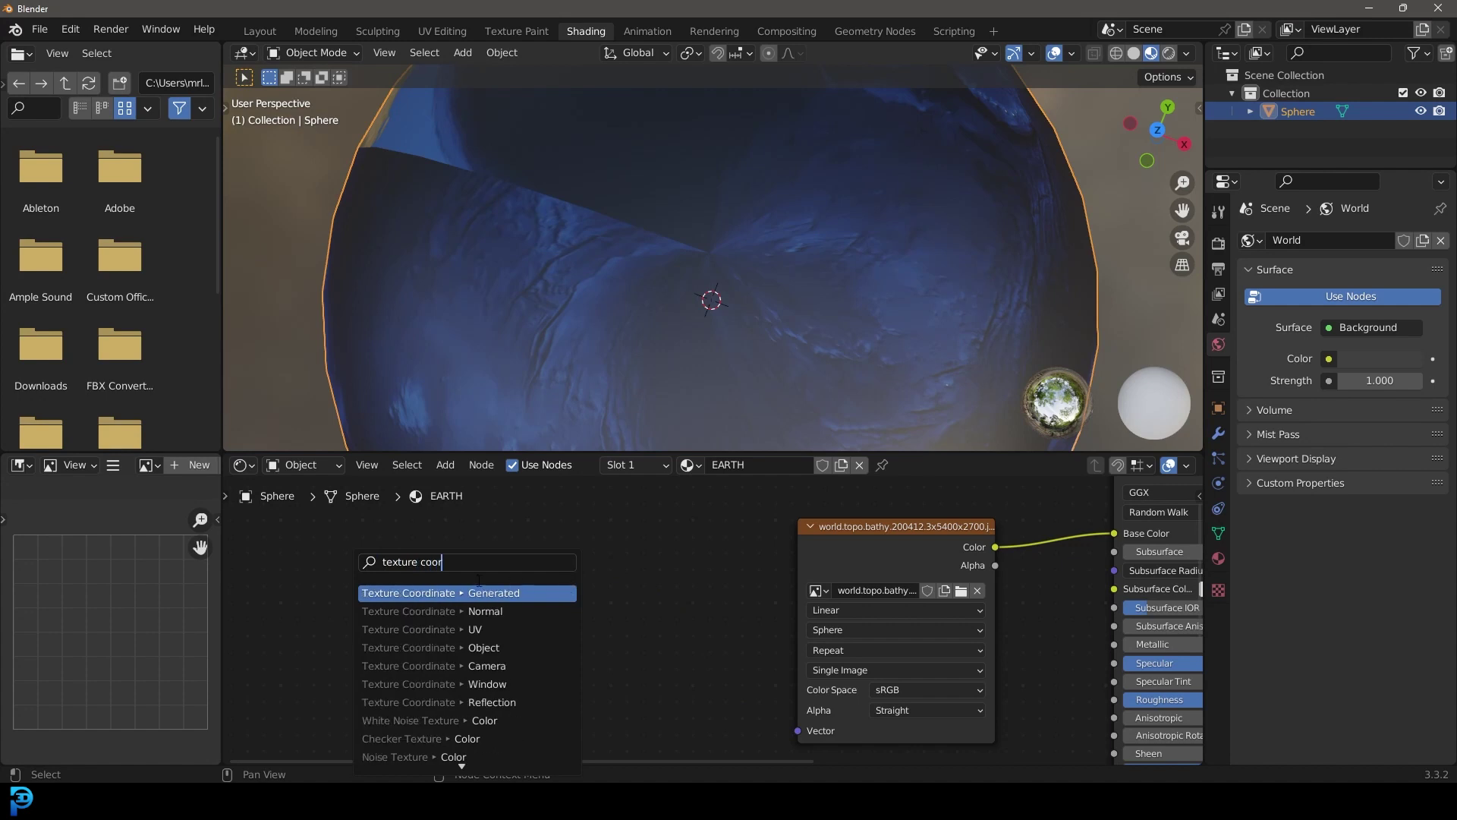
pyautogui.click(472, 592)
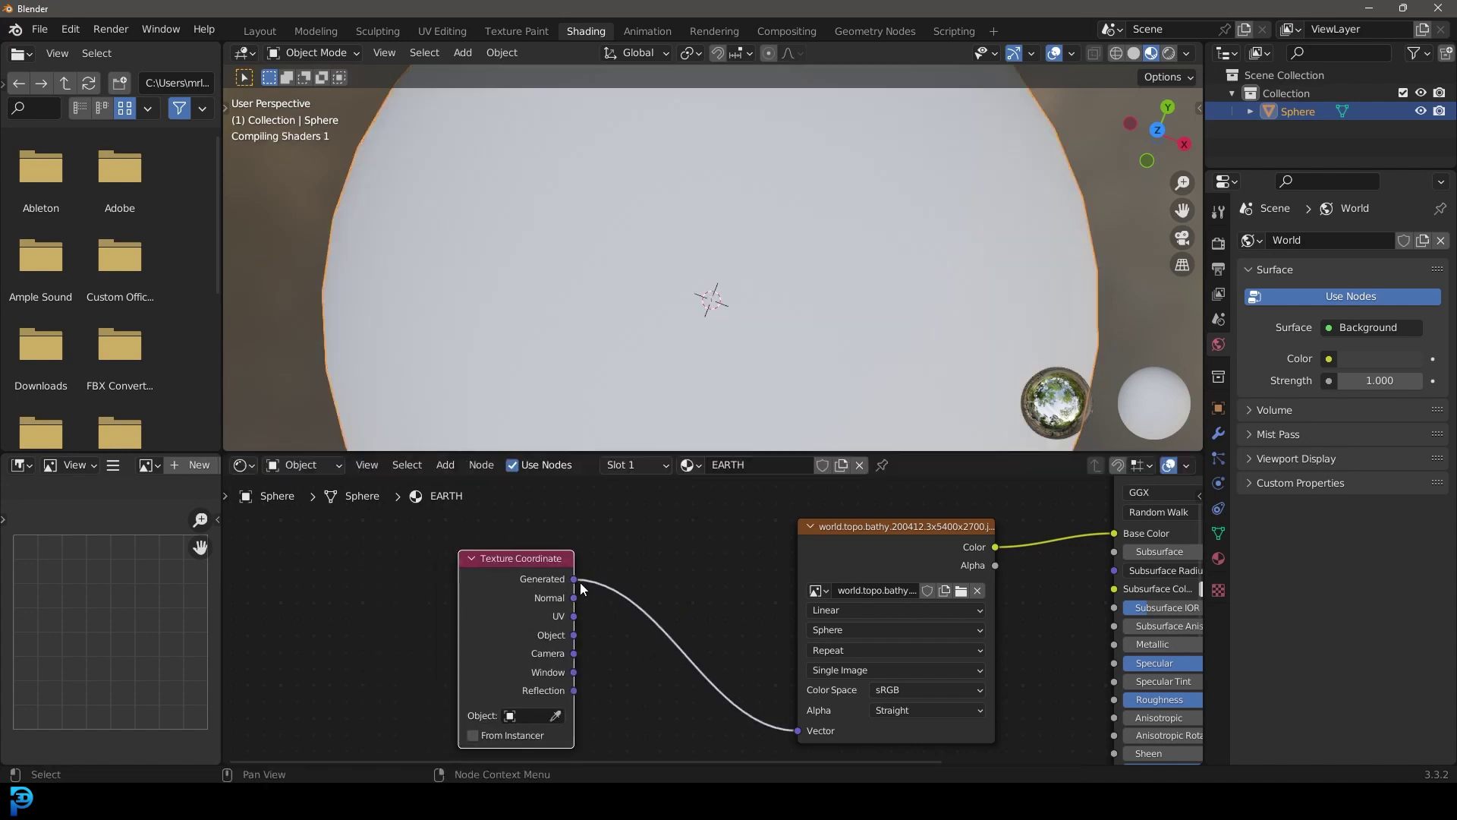
# Inspect the remapped Earth texture around the sphere's North Pole.
pyautogui.scroll(-5, 670, 236)
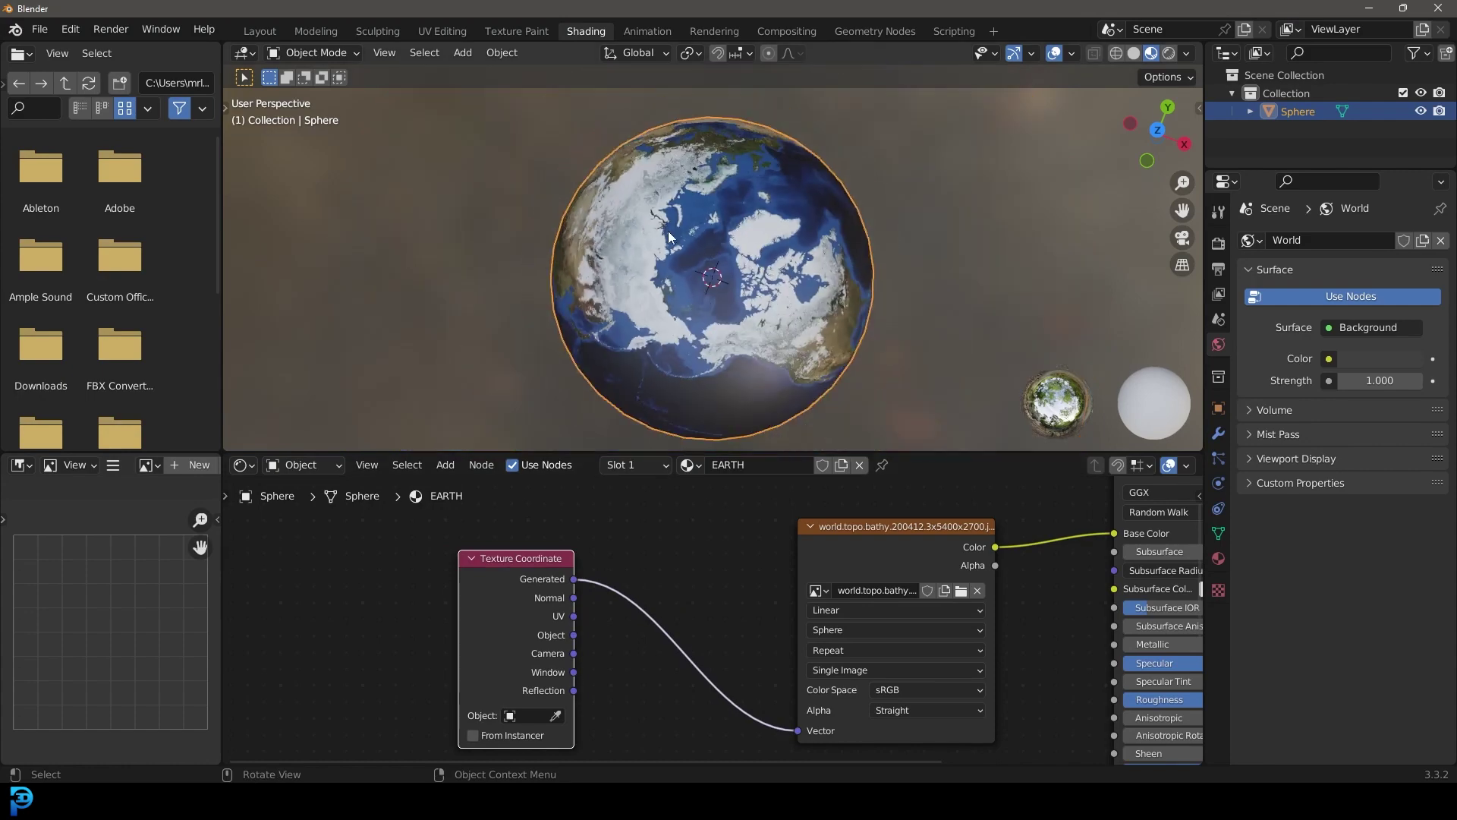
pyautogui.moveTo(668, 231); pyautogui.dragTo(699, 331, button='middle')
pyautogui.scroll(2, 700, 326)
pyautogui.keyDown('shift'); pyautogui.moveTo(717, 241); pyautogui.dragTo(797, 295, button='middle'); pyautogui.keyUp('shift')
pyautogui.scroll(4, 714, 288)
pyautogui.moveTo(712, 281); pyautogui.dragTo(718, 245, button='middle')
pyautogui.scroll(-2, 741, 257)
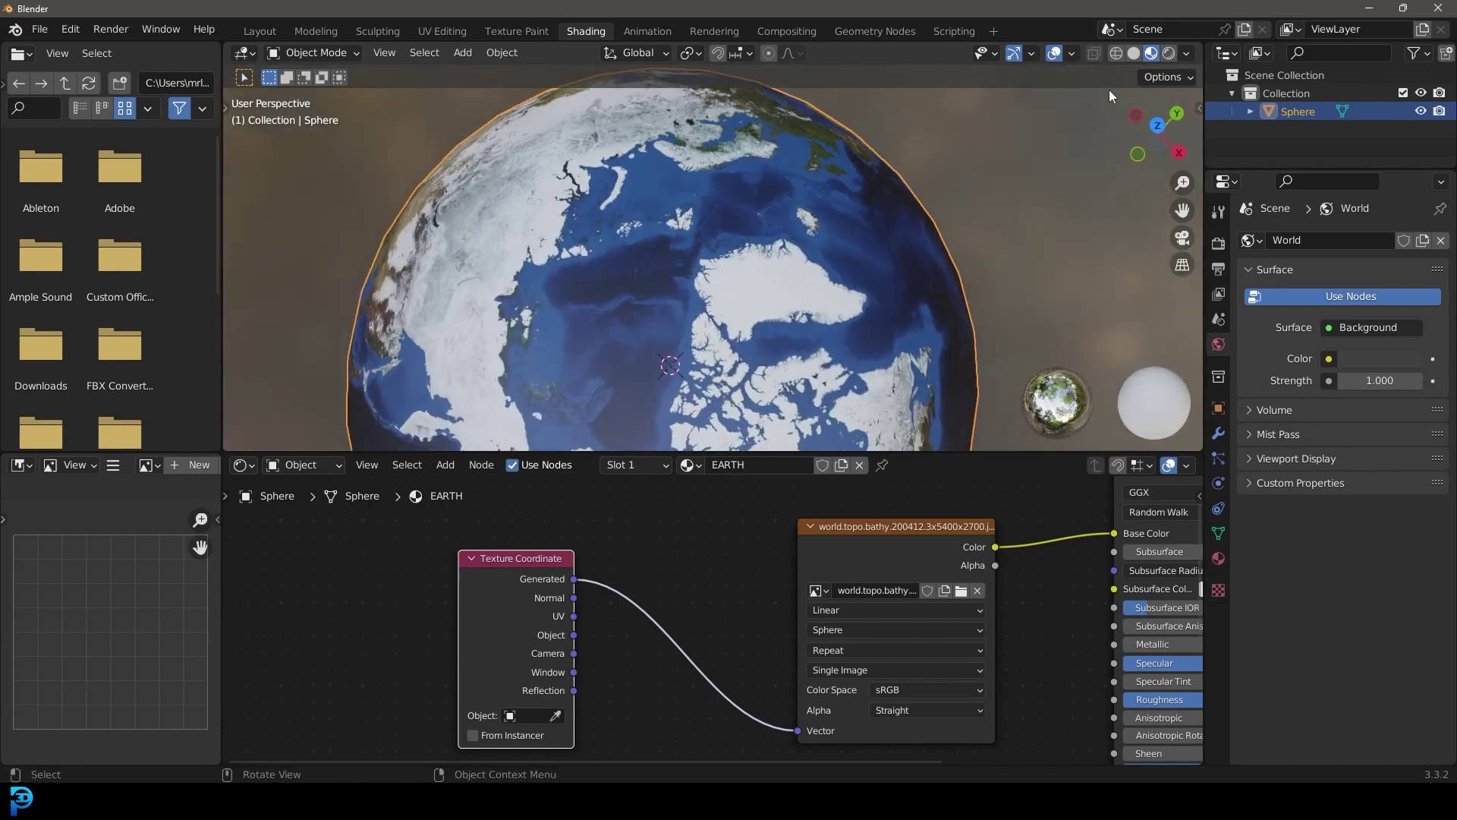
# Turn on the wireframe overlay and inspect the sphere's mesh around the pole.
pyautogui.click(1072, 53)
pyautogui.click(959, 374)
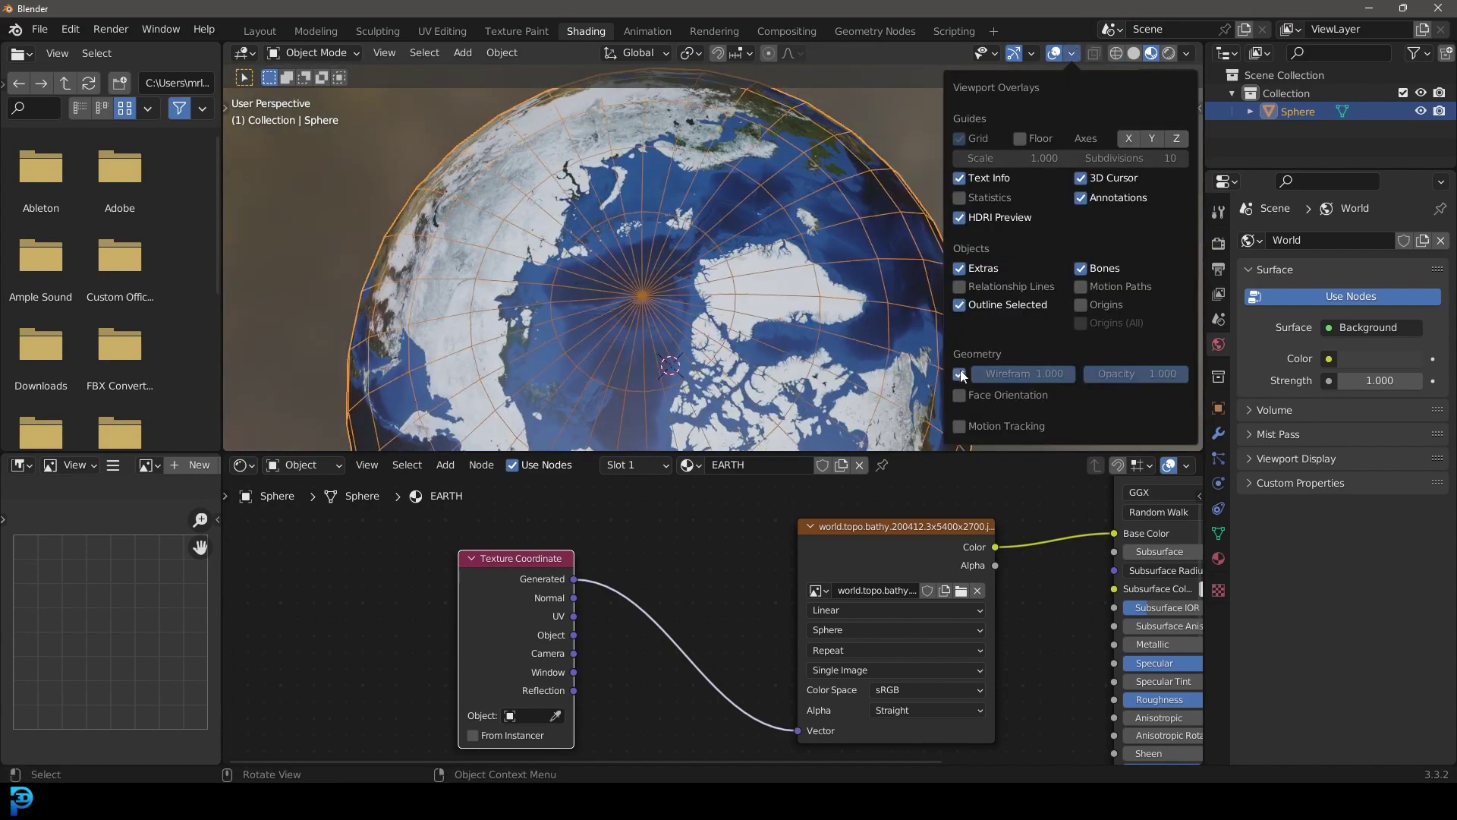
pyautogui.moveTo(645, 304); pyautogui.dragTo(732, 299, button='middle')
pyautogui.scroll(5, 731, 299)
pyautogui.moveTo(627, 202); pyautogui.dragTo(742, 226, button='middle')
pyautogui.scroll(-5, 617, 194)
pyautogui.moveTo(617, 194)
pyautogui.mouseDown(button='middle')
pyautogui.moveTo(759, 322)
pyautogui.moveTo(786, 220)
pyautogui.mouseUp(button='middle')
pyautogui.moveTo(640, 224); pyautogui.dragTo(662, 241, button='middle')
# Switch to solid shading, add a cube mesh and move it beside the sphere.
pyautogui.press('z')
pyautogui.scroll(-2, 789, 249)
pyautogui.moveTo(789, 249)
pyautogui.mouseDown(button='middle')
pyautogui.moveTo(663, 248)
pyautogui.moveTo(611, 222)
pyautogui.mouseUp(button='middle')
pyautogui.scroll(4, 706, 250)
pyautogui.scroll(-4, 562, 199)
pyautogui.hotkey('shift', 'a')
pyautogui.moveTo(572, 193)
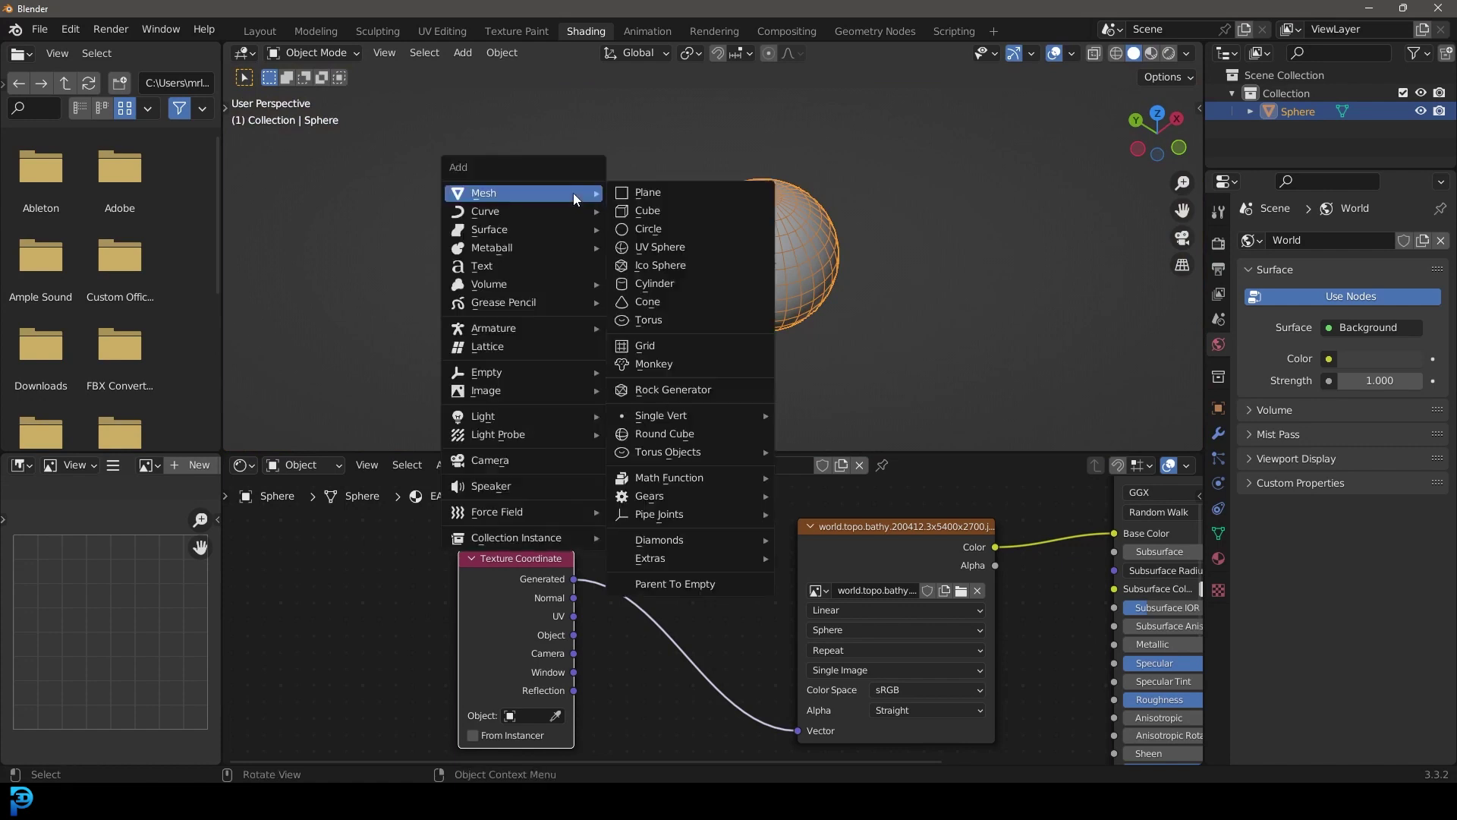
pyautogui.click(725, 211)
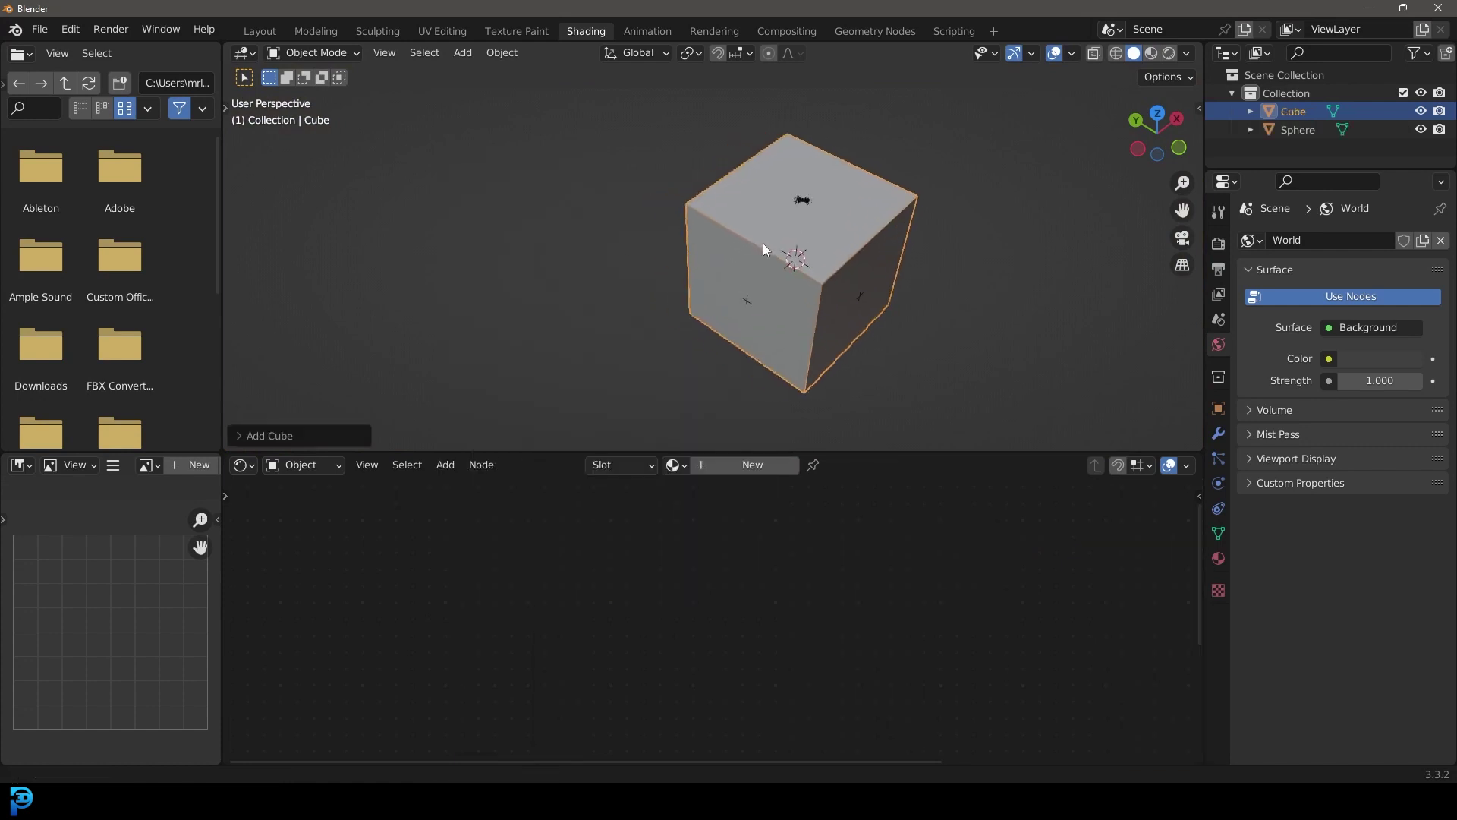
pyautogui.press('g')
pyautogui.click(632, 272)
# Switch the viewport to Material Preview and assign the existing EARTH material to the cube.
pyautogui.press('z')
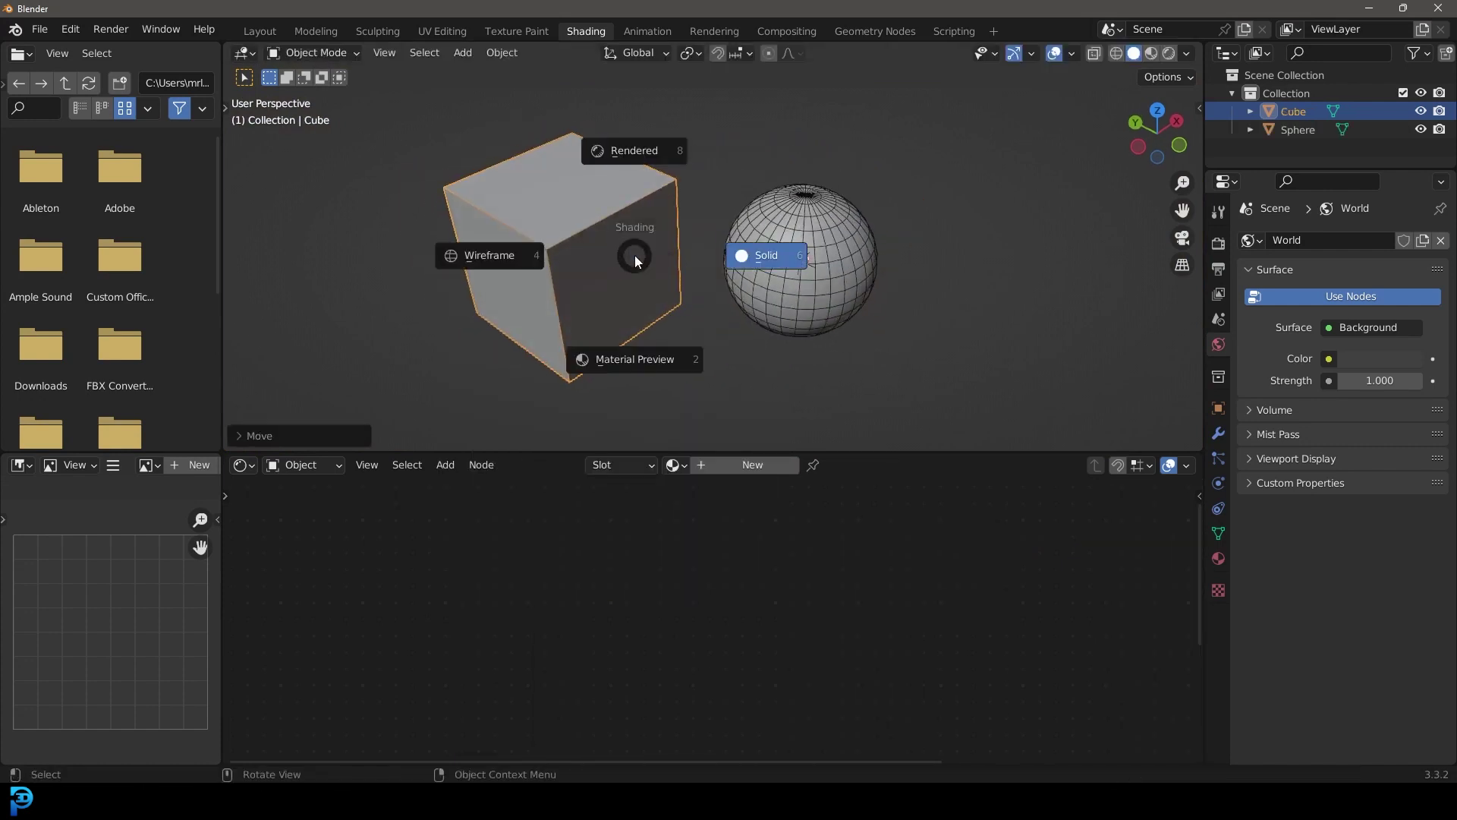
pyautogui.click(643, 356)
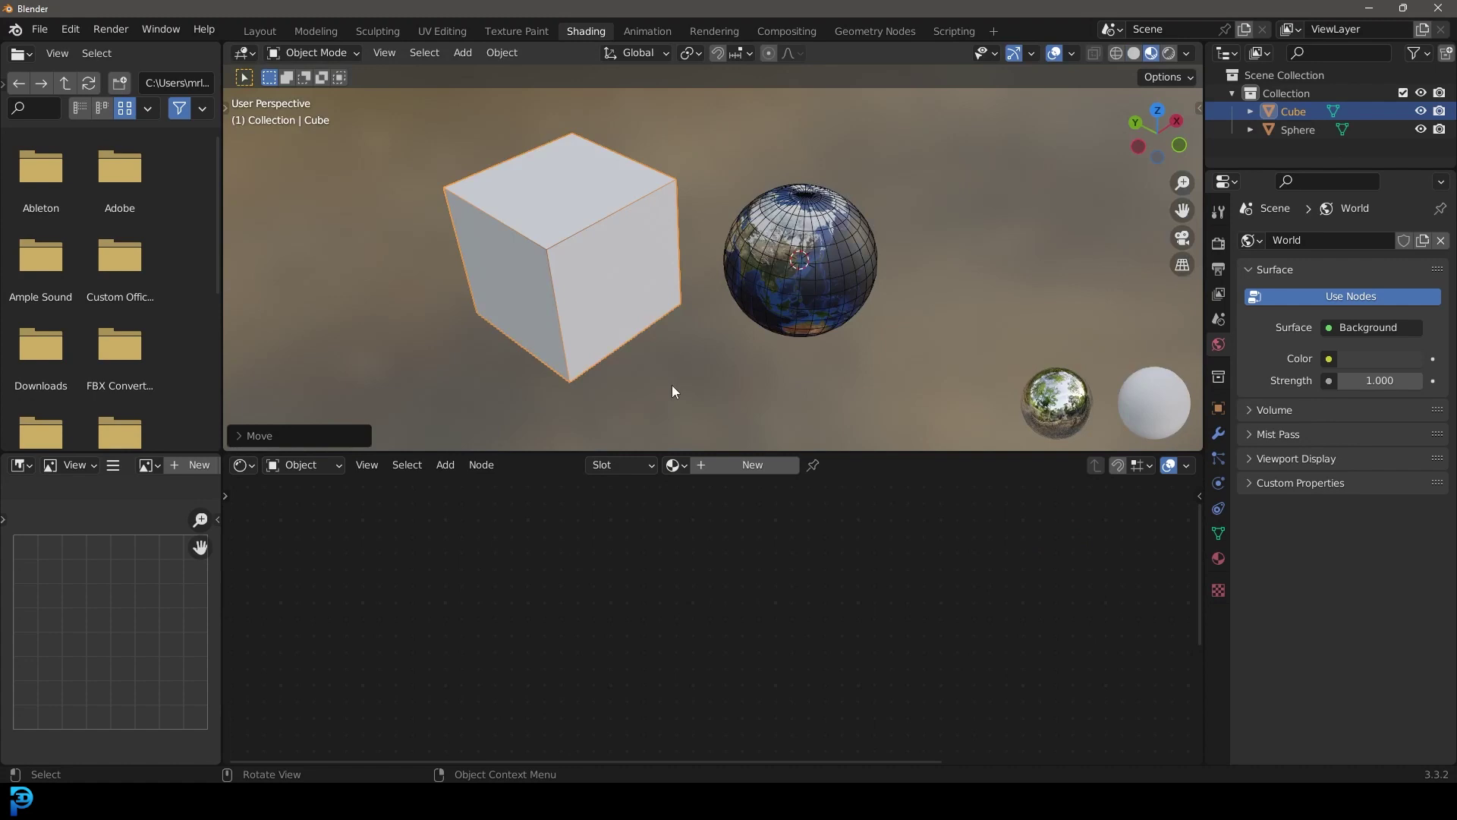
pyautogui.click(677, 465)
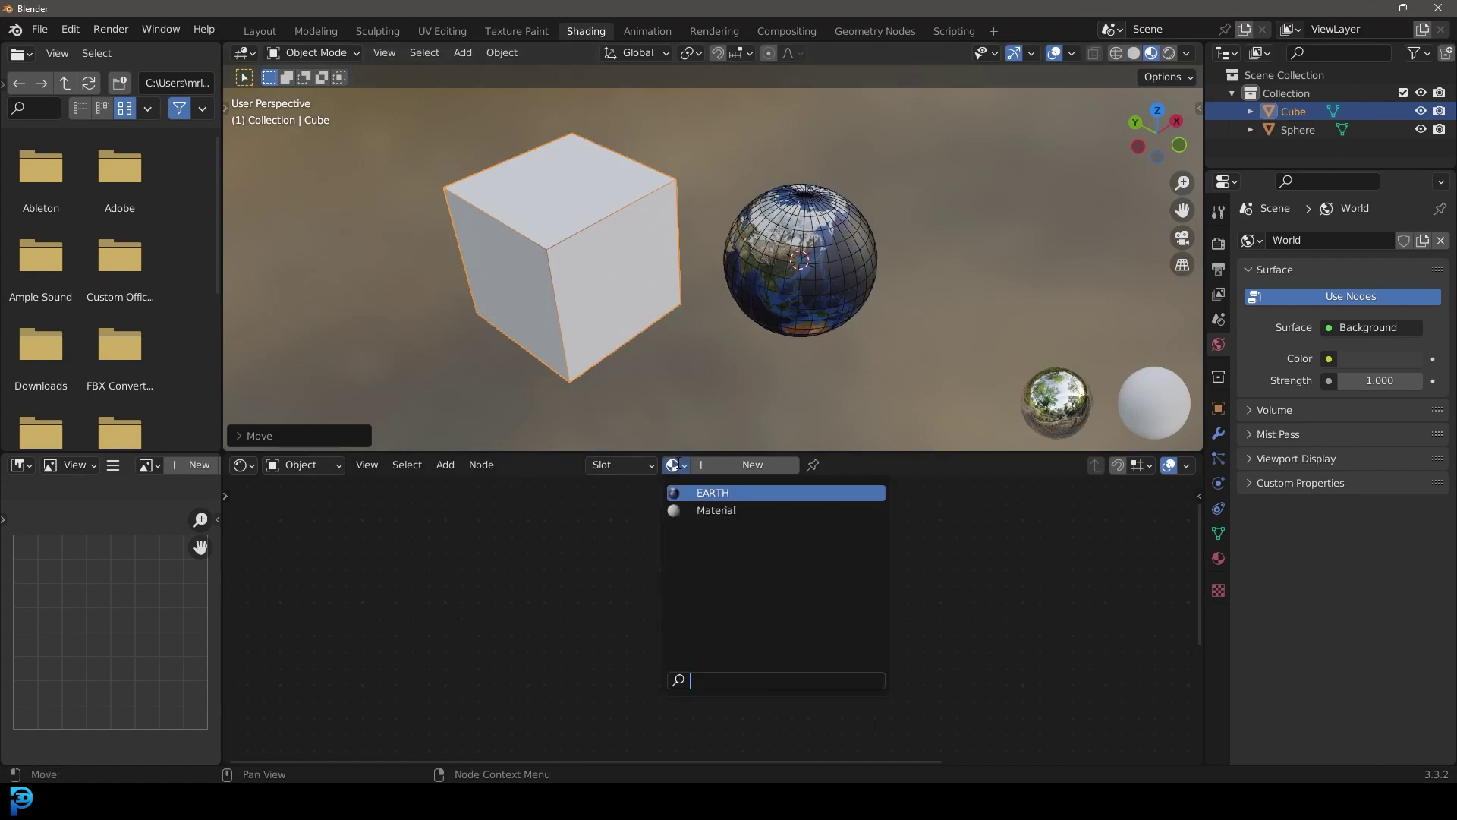
pyautogui.click(734, 495)
# Subdivide the whole cube in Edit Mode with 10 cuts.
pyautogui.keyDown('shift'); pyautogui.moveTo(596, 219); pyautogui.dragTo(624, 195, button='middle'); pyautogui.keyUp('shift')
pyautogui.press('Tab')
pyautogui.scroll(3, 687, 224)
pyautogui.rightClick(624, 197)
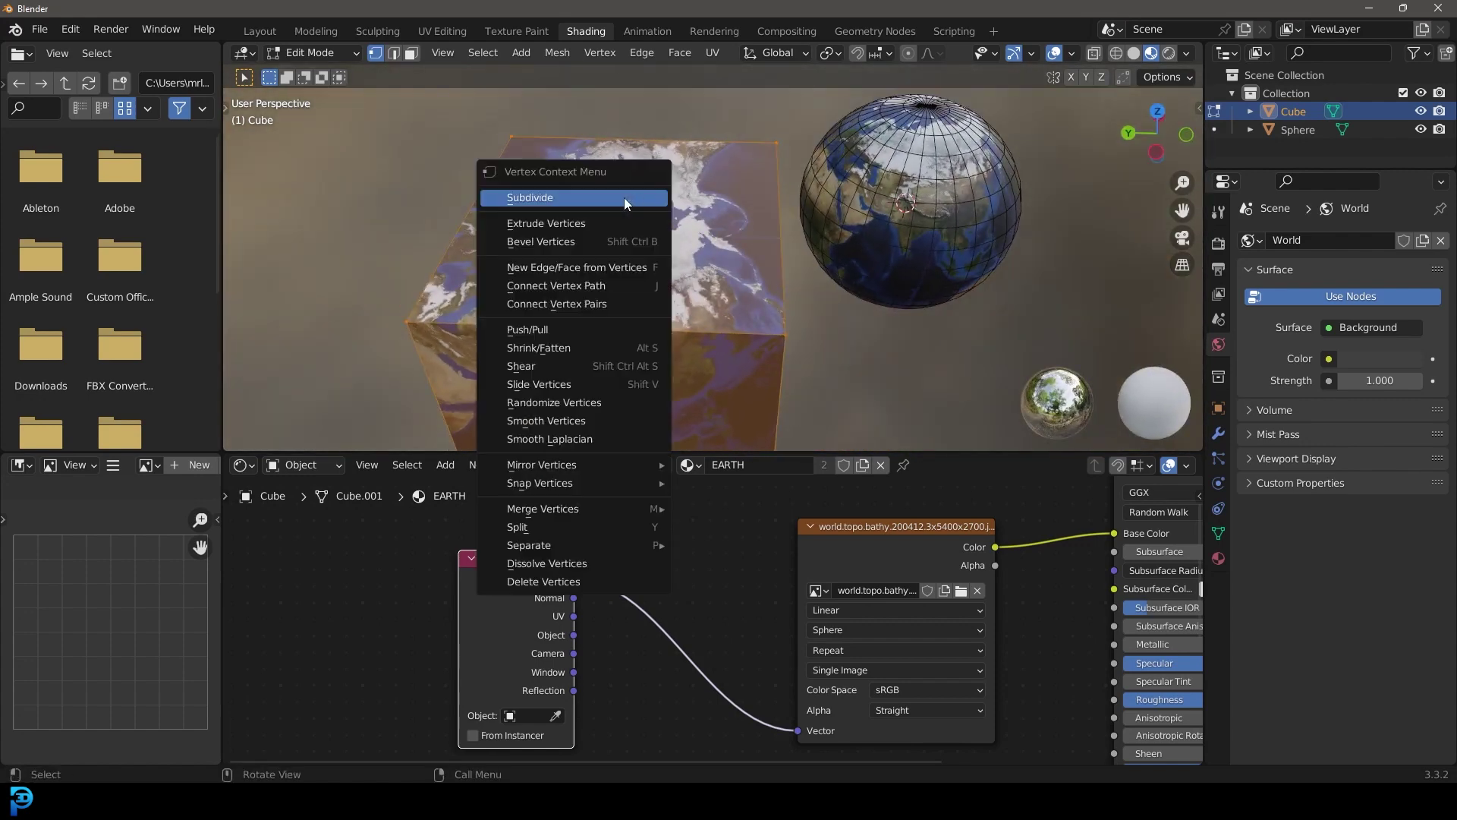
pyautogui.click(550, 199)
pyautogui.click(244, 443)
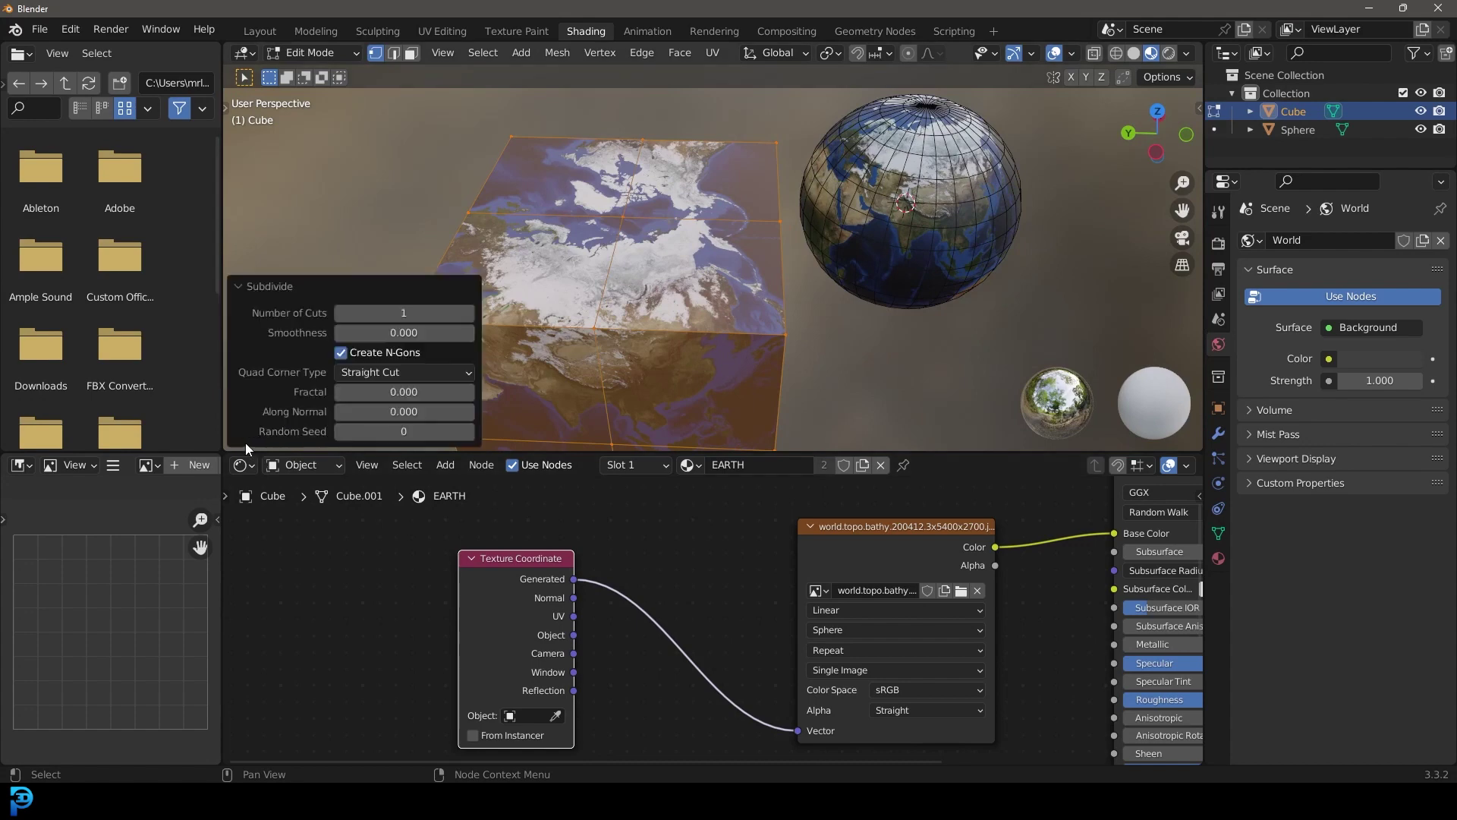
pyautogui.click(404, 313)
pyautogui.write('10')
pyautogui.press('Return')
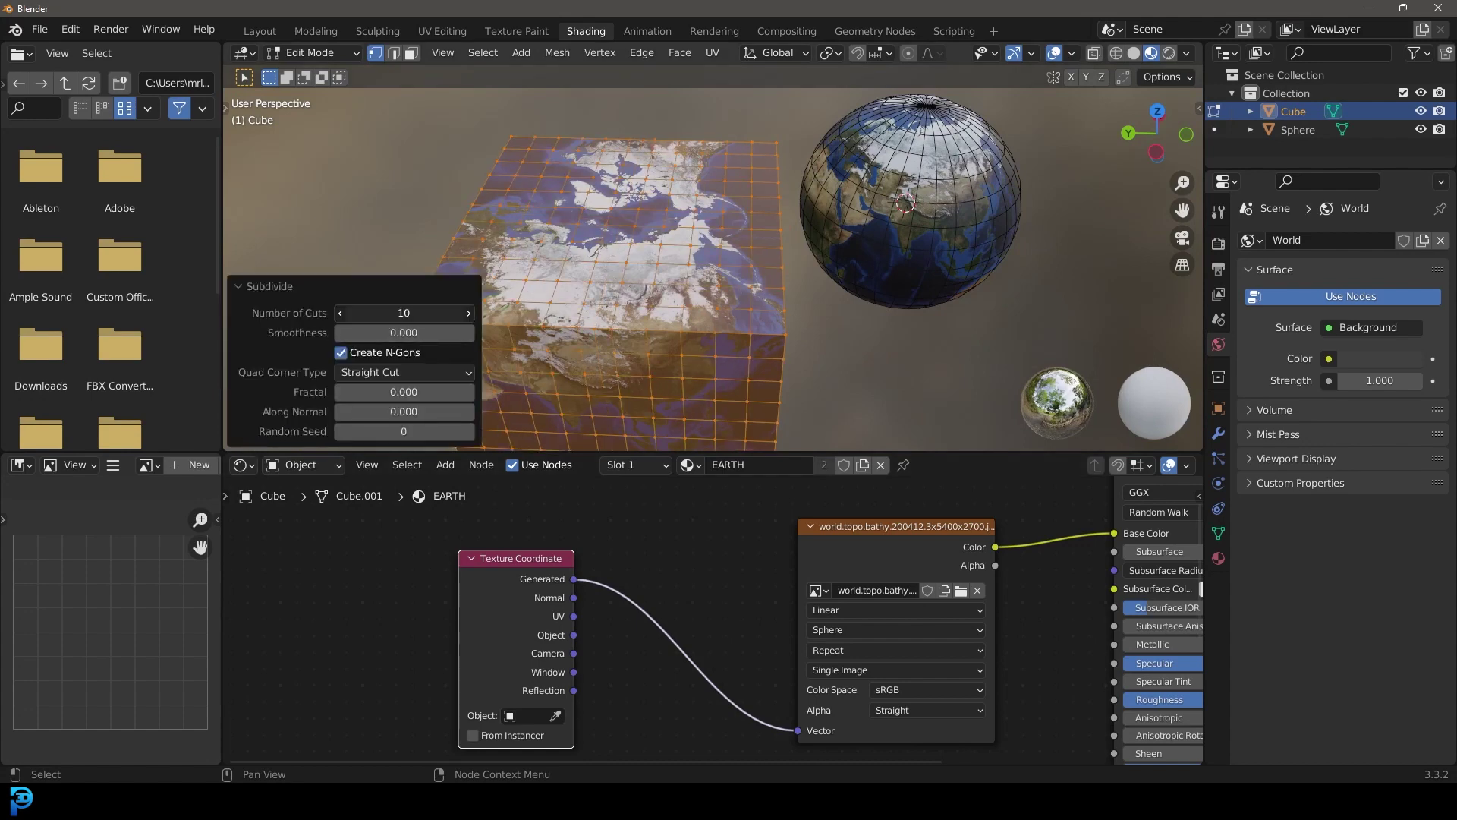
pyautogui.click(244, 287)
# Round the subdivided cube into a ball using To Sphere with a factor of 1.
pyautogui.moveTo(546, 289); pyautogui.dragTo(593, 293, button='middle')
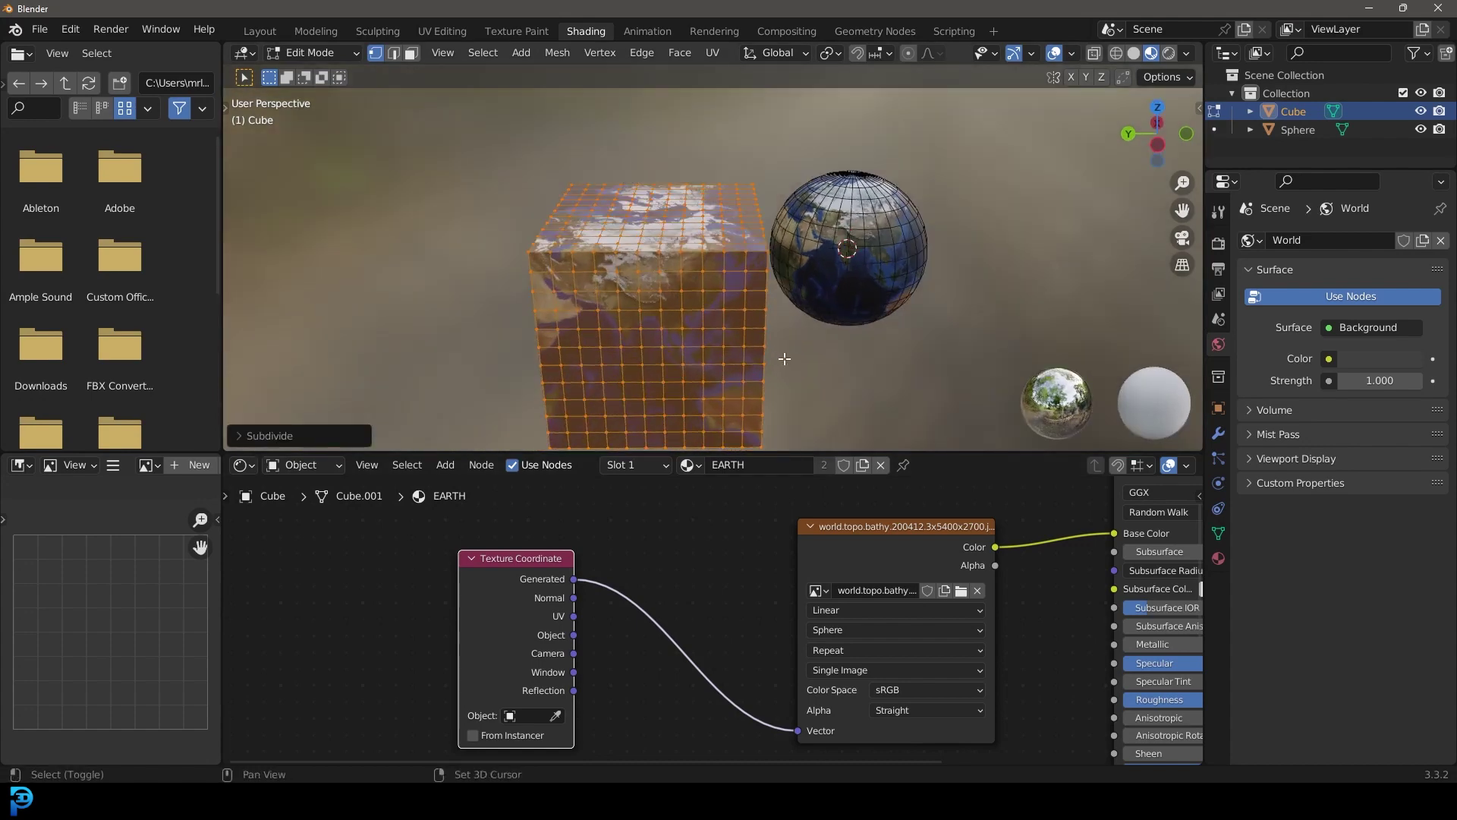
pyautogui.hotkey('shift', 'alt', 's')
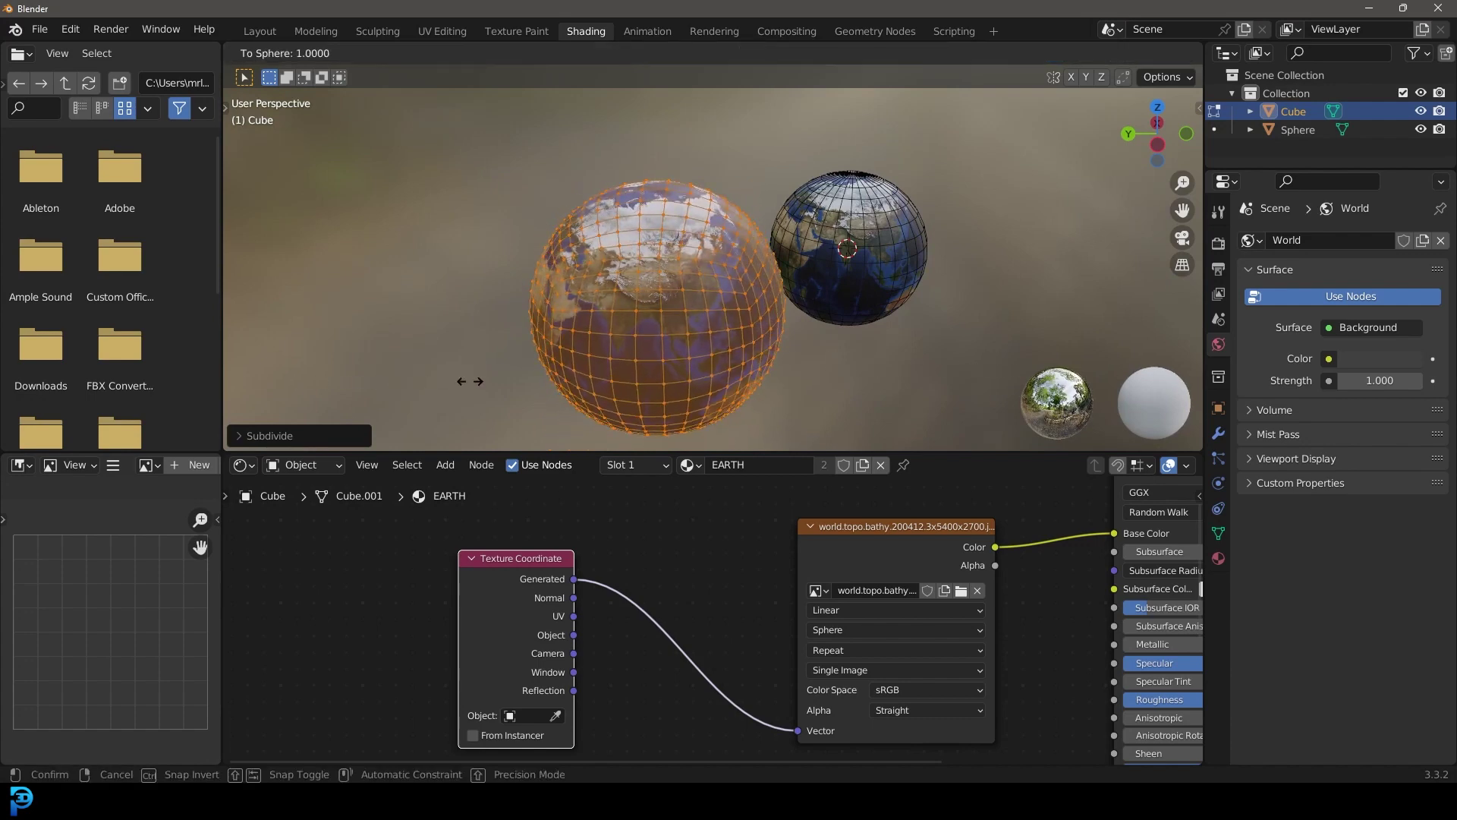
pyautogui.click(655, 373)
pyautogui.moveTo(732, 246); pyautogui.dragTo(772, 263, button='middle')
pyautogui.scroll(3, 772, 263)
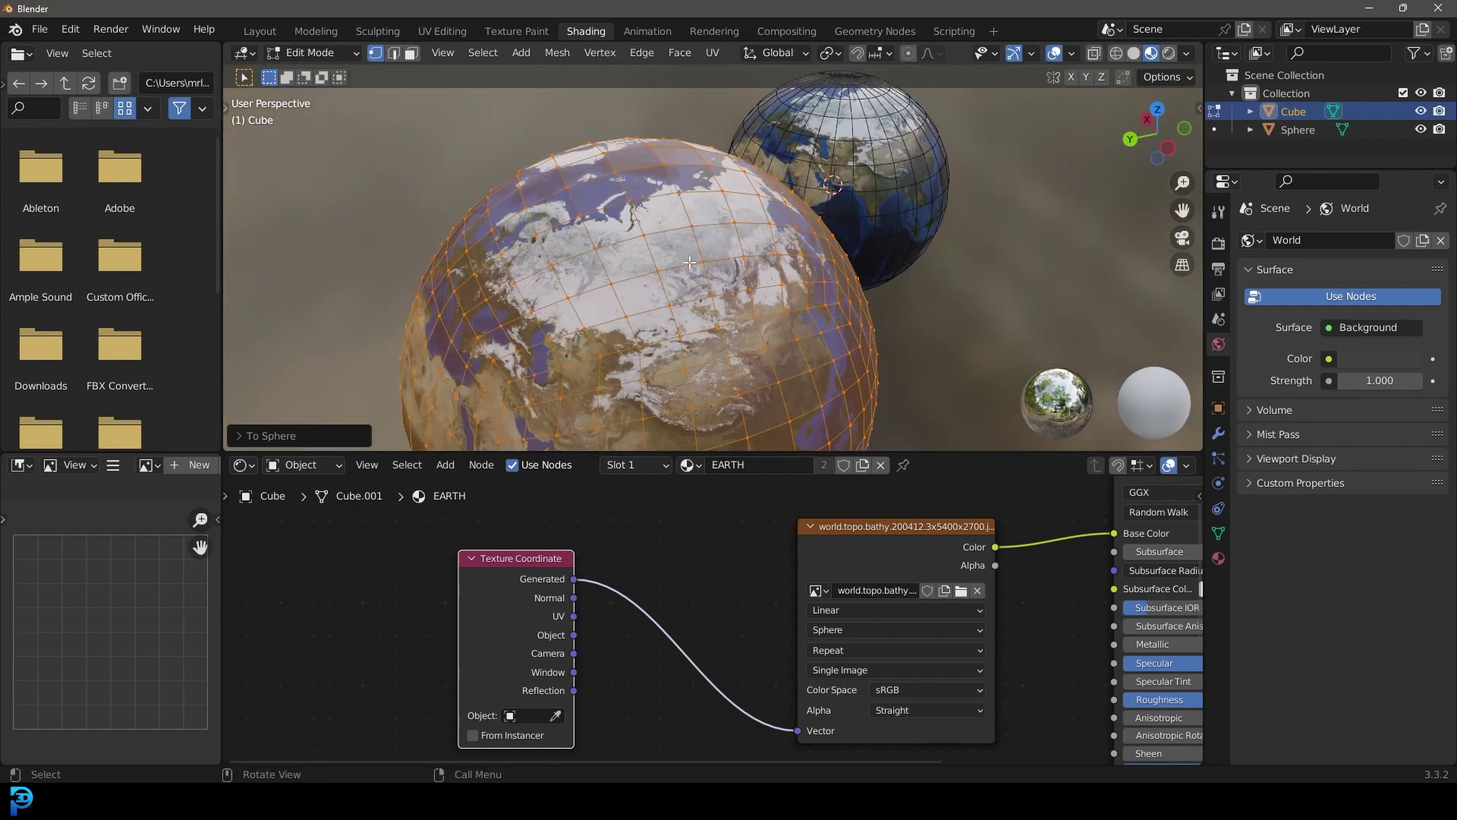
# Return the rounded cube to Object Mode and shade it smooth.
pyautogui.moveTo(780, 133); pyautogui.dragTo(598, 240, button='middle')
pyautogui.press('Tab')
pyautogui.rightClick(598, 239)
pyautogui.click(601, 231)
pyautogui.scroll(-8, 602, 231)
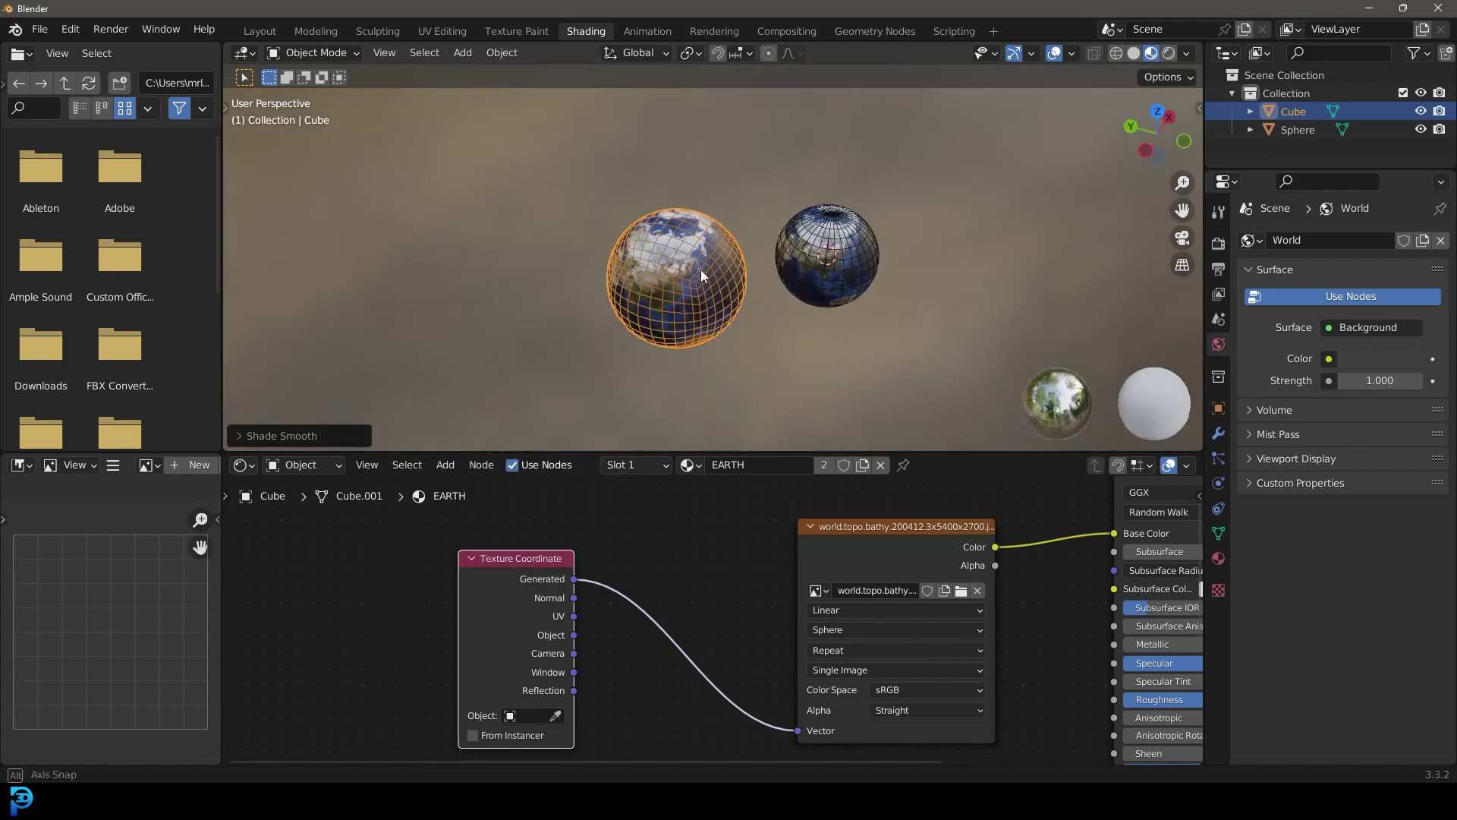
# Turn off the wireframe overlay in the 3D viewport.
pyautogui.moveTo(699, 270); pyautogui.dragTo(928, 245, button='middle')
pyautogui.scroll(2, 927, 244)
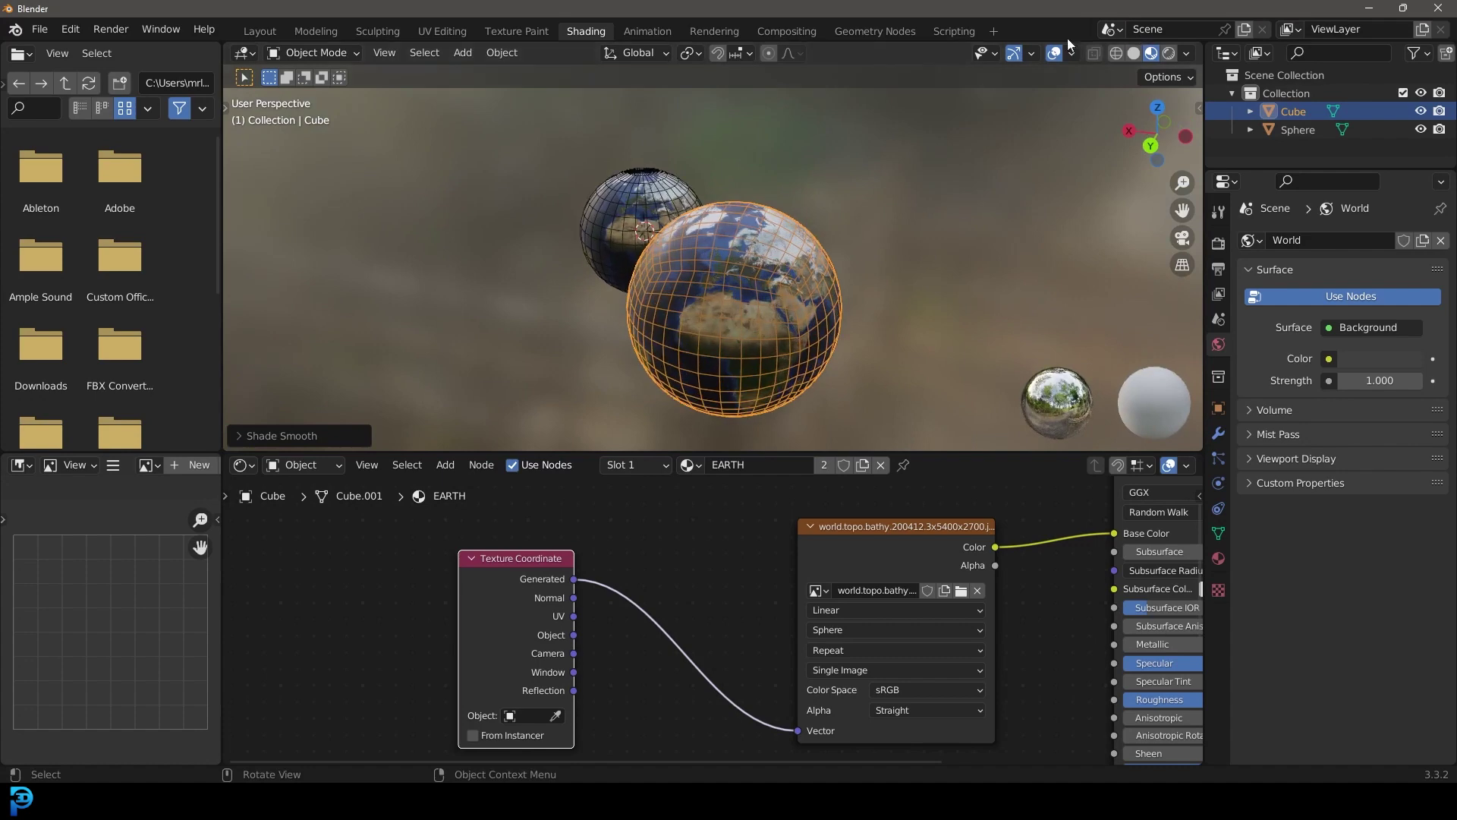
pyautogui.click(1071, 53)
pyautogui.click(958, 374)
pyautogui.moveTo(771, 293); pyautogui.dragTo(591, 303, button='middle')
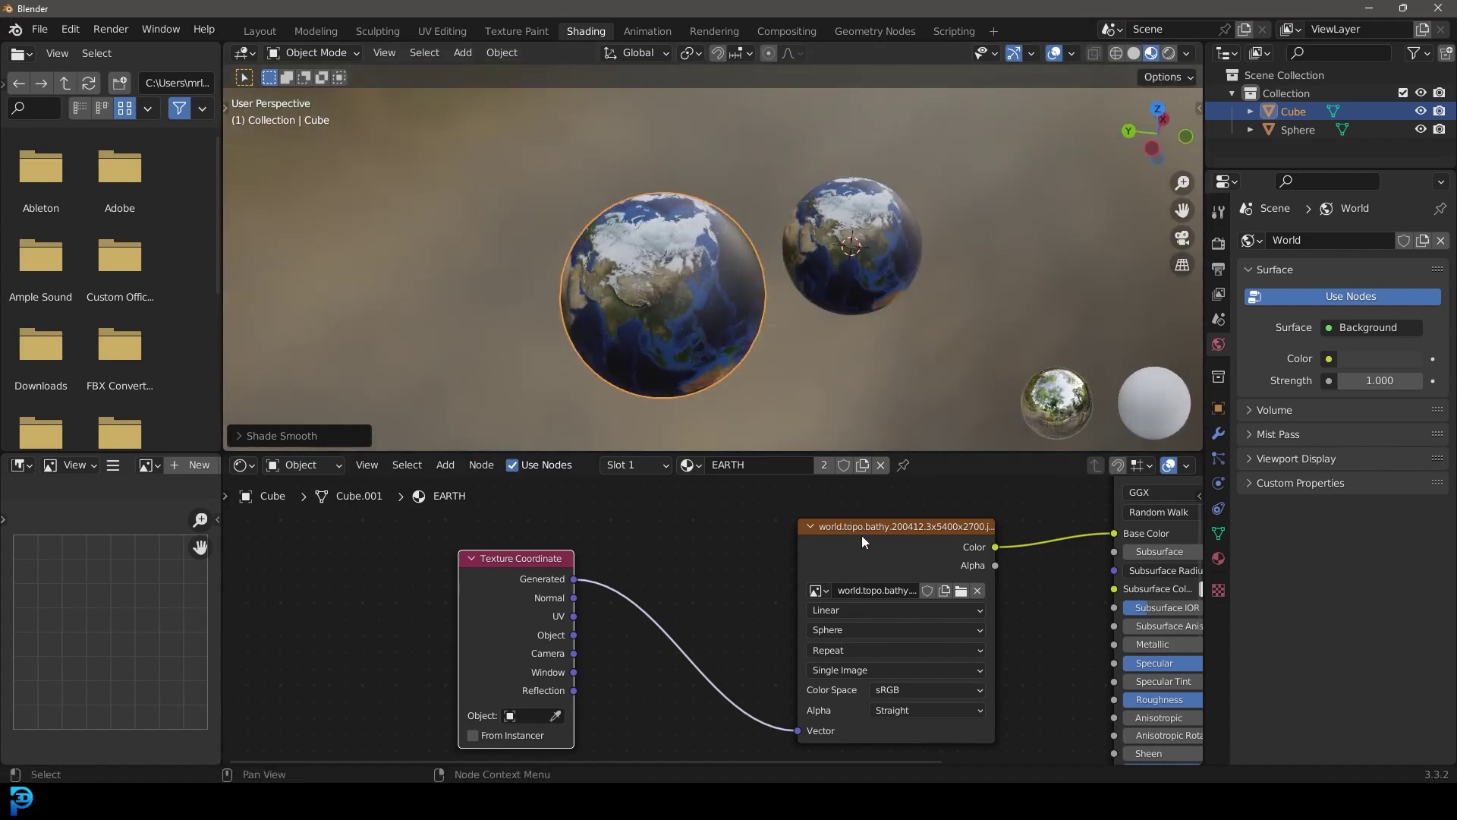
# Add a monkey mesh and move it to the free side of the rounded cube.
pyautogui.moveTo(740, 249); pyautogui.dragTo(650, 269, button='middle')
pyautogui.hotkey('shift', 'a')
pyautogui.moveTo(691, 230)
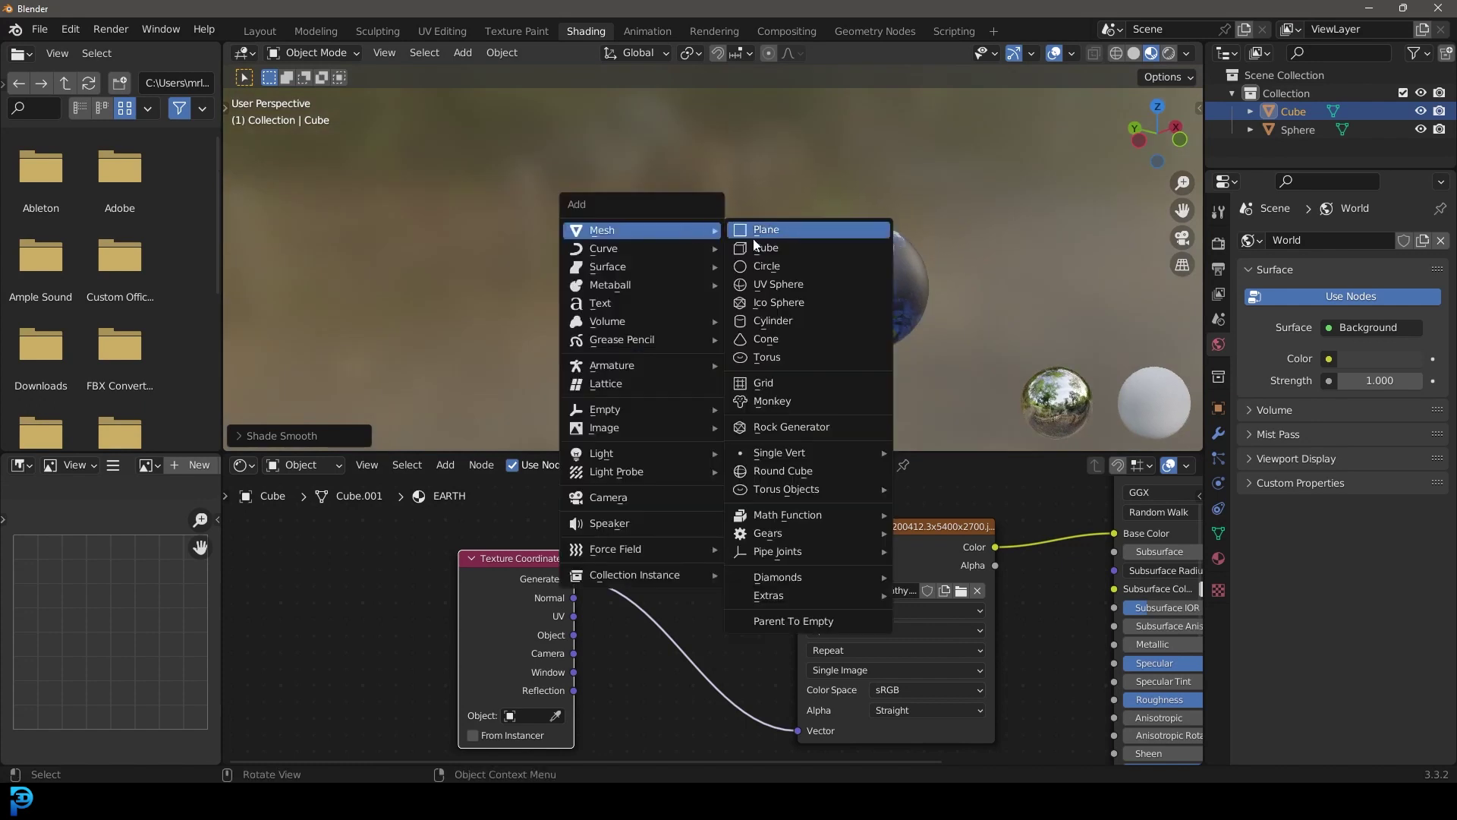
pyautogui.click(768, 401)
pyautogui.press('g')
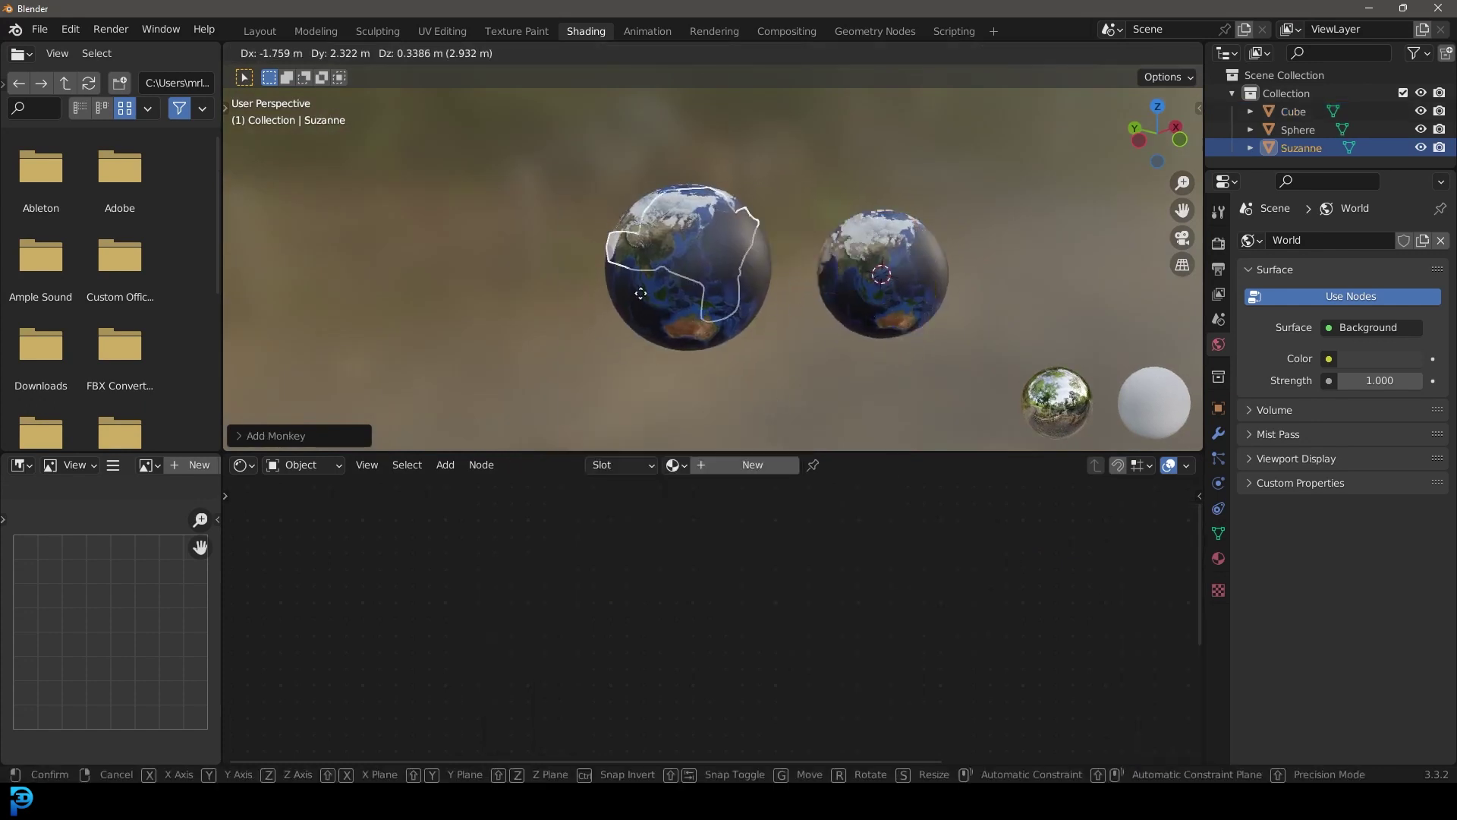
pyautogui.click(489, 293)
pyautogui.moveTo(489, 293); pyautogui.dragTo(620, 266, button='middle')
pyautogui.scroll(4, 512, 210)
# Round the whole monkey mesh into a ball in Edit Mode using To Sphere.
pyautogui.press('Tab')
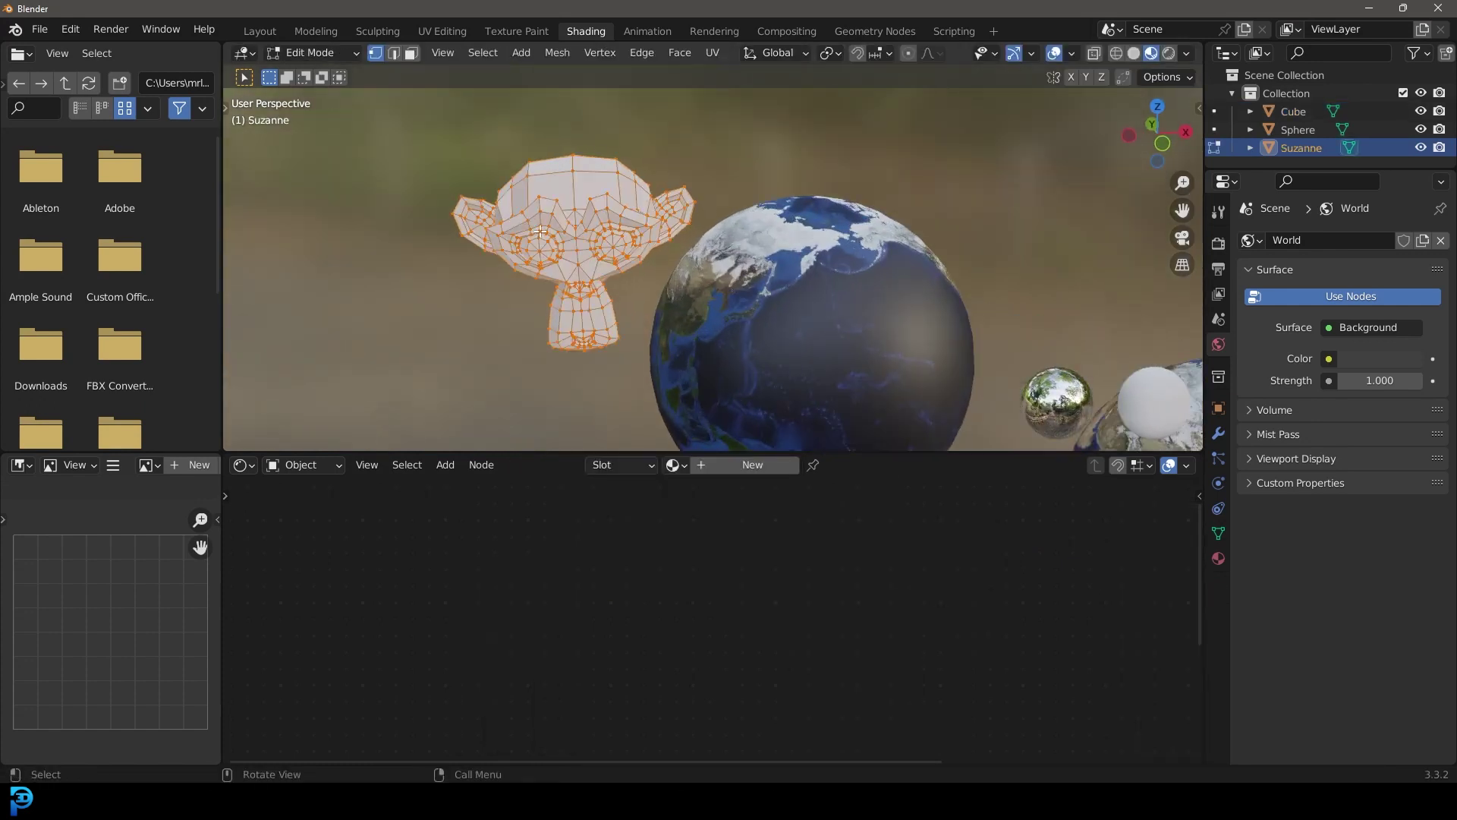
pyautogui.keyDown('shift'); pyautogui.moveTo(540, 231); pyautogui.dragTo(594, 270, button='middle'); pyautogui.keyUp('shift')
pyautogui.scroll(2, 588, 257)
pyautogui.hotkey('shift', 'alt', 's')
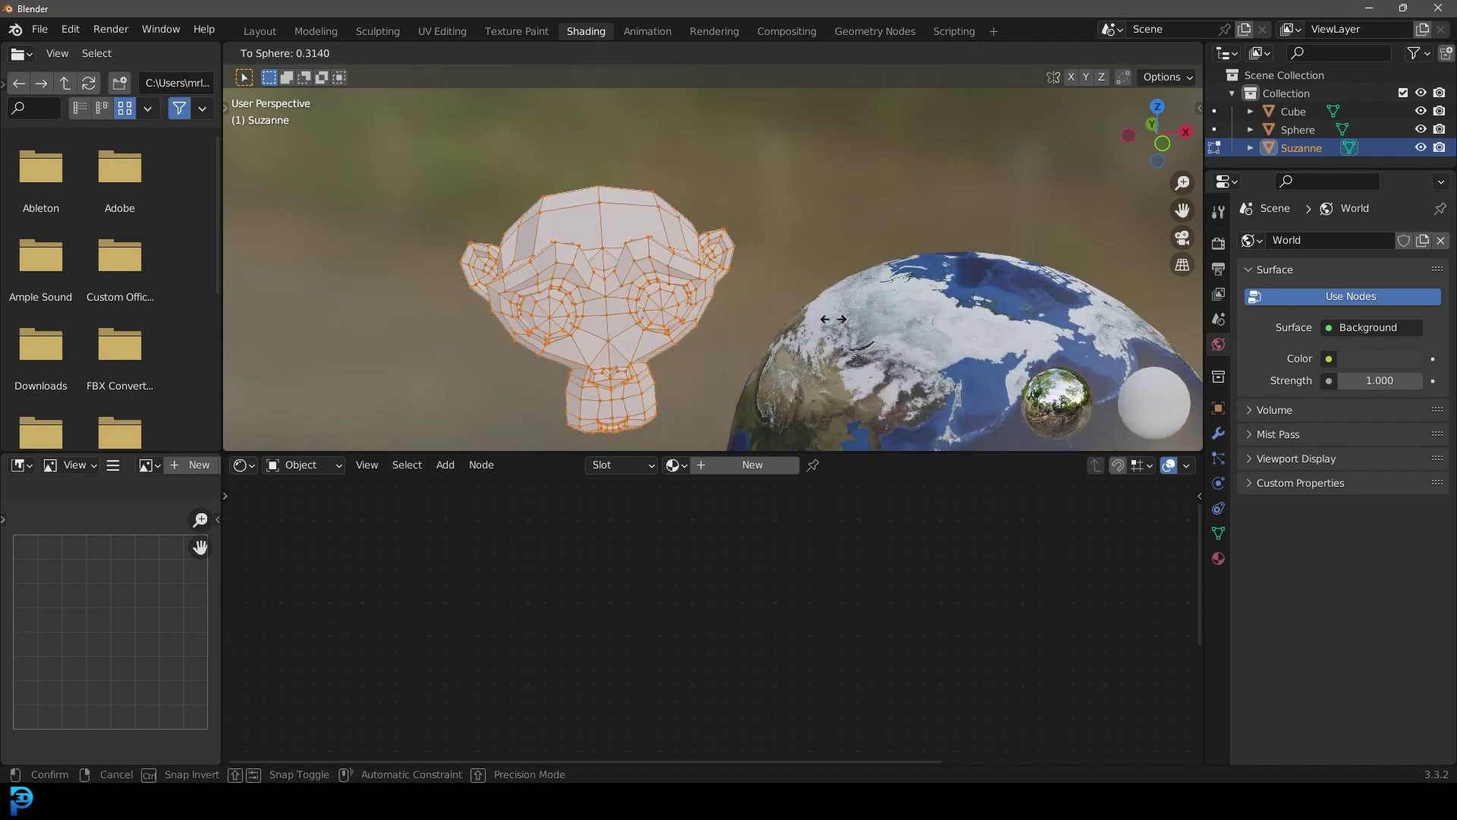
pyautogui.click(620, 322)
# Subdivide the ball-shaped monkey mesh and apply To Sphere again to round it further.
pyautogui.rightClick(490, 280)
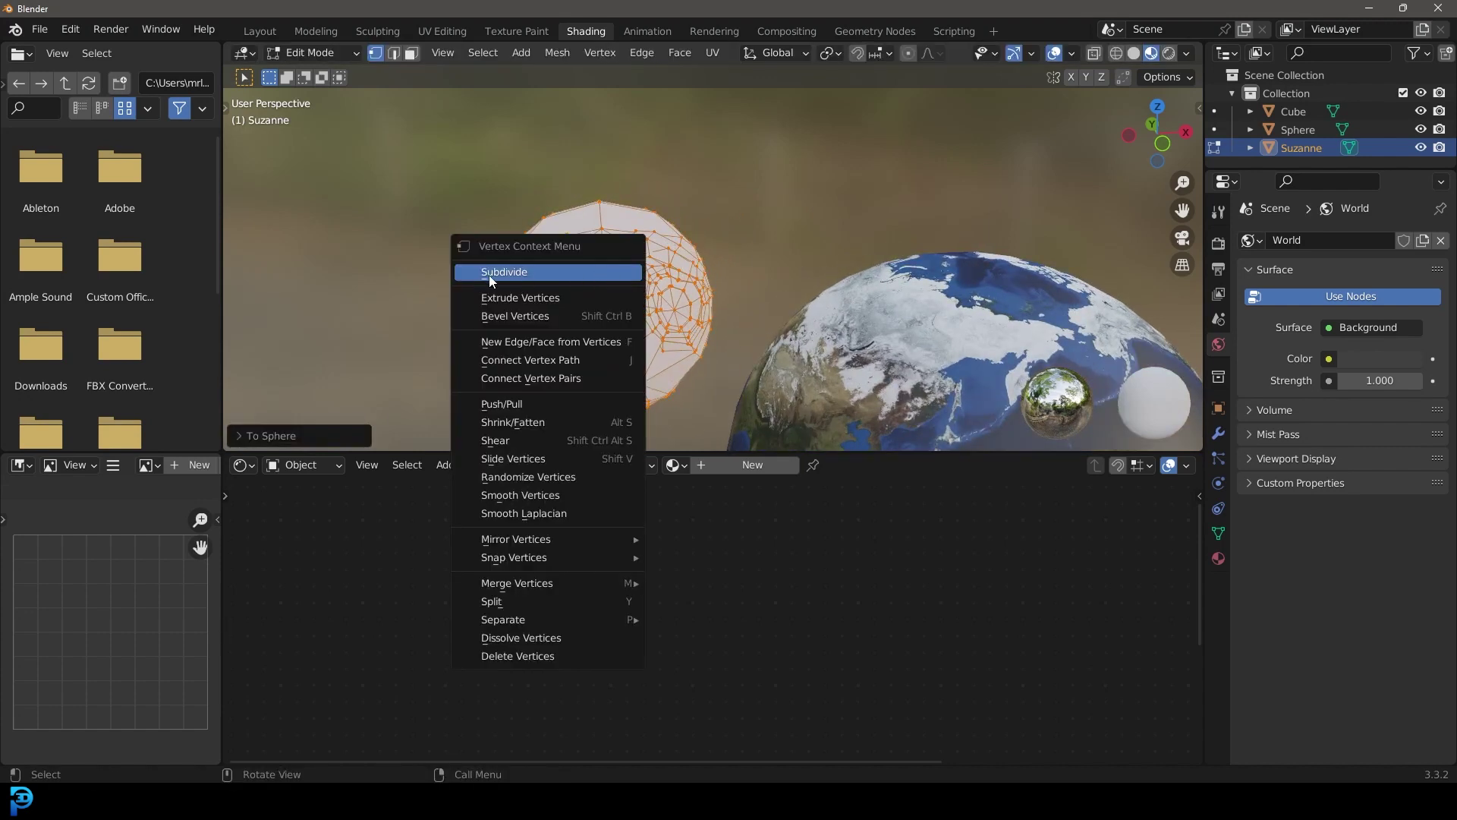
pyautogui.click(504, 272)
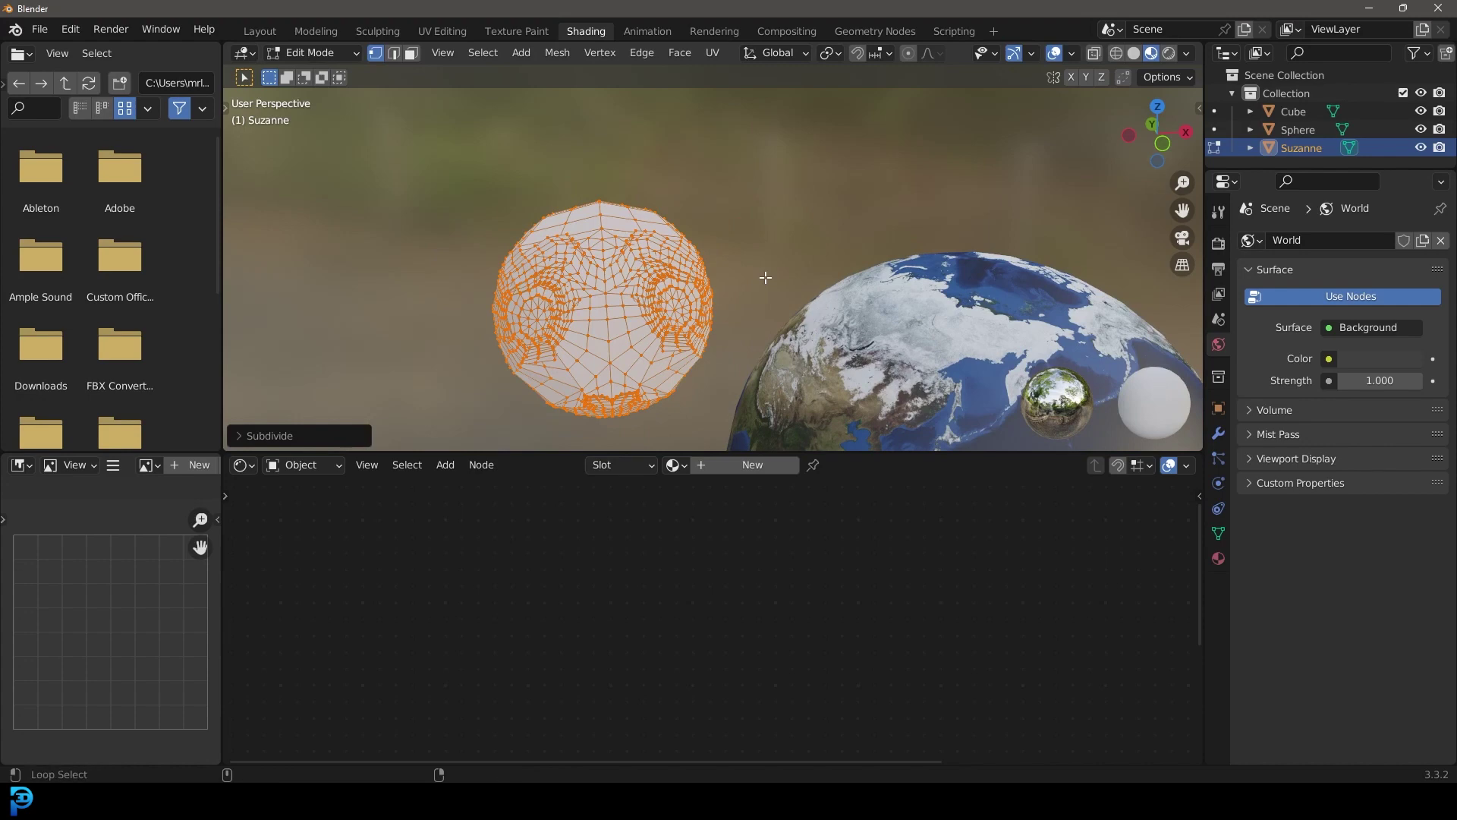
pyautogui.hotkey('shift', 'alt', 's')
pyautogui.click(781, 339)
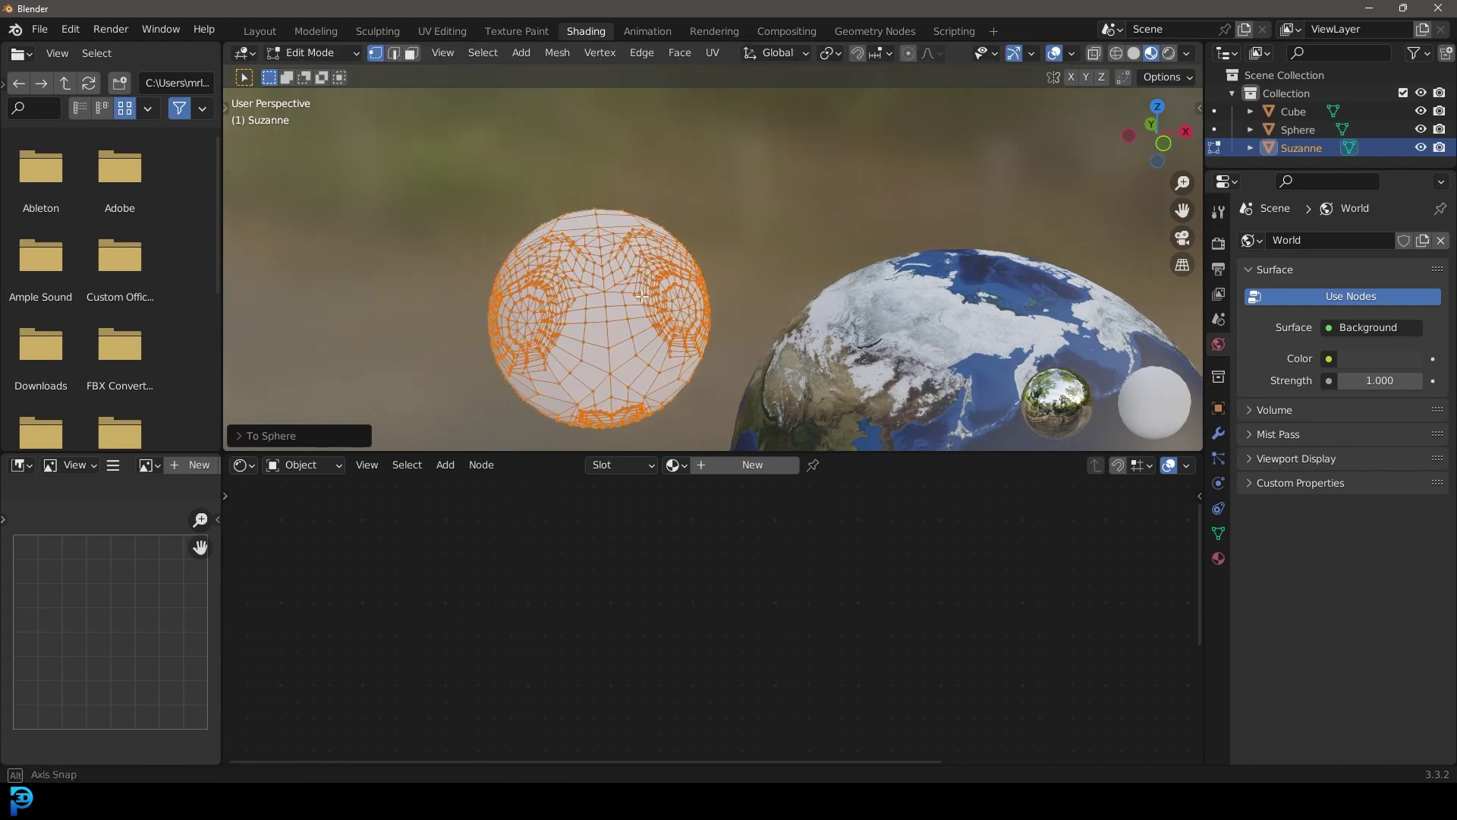
# Assign the existing EARTH material to the rounded monkey mesh.
pyautogui.moveTo(642, 296); pyautogui.dragTo(668, 425, button='middle')
pyautogui.click(674, 465)
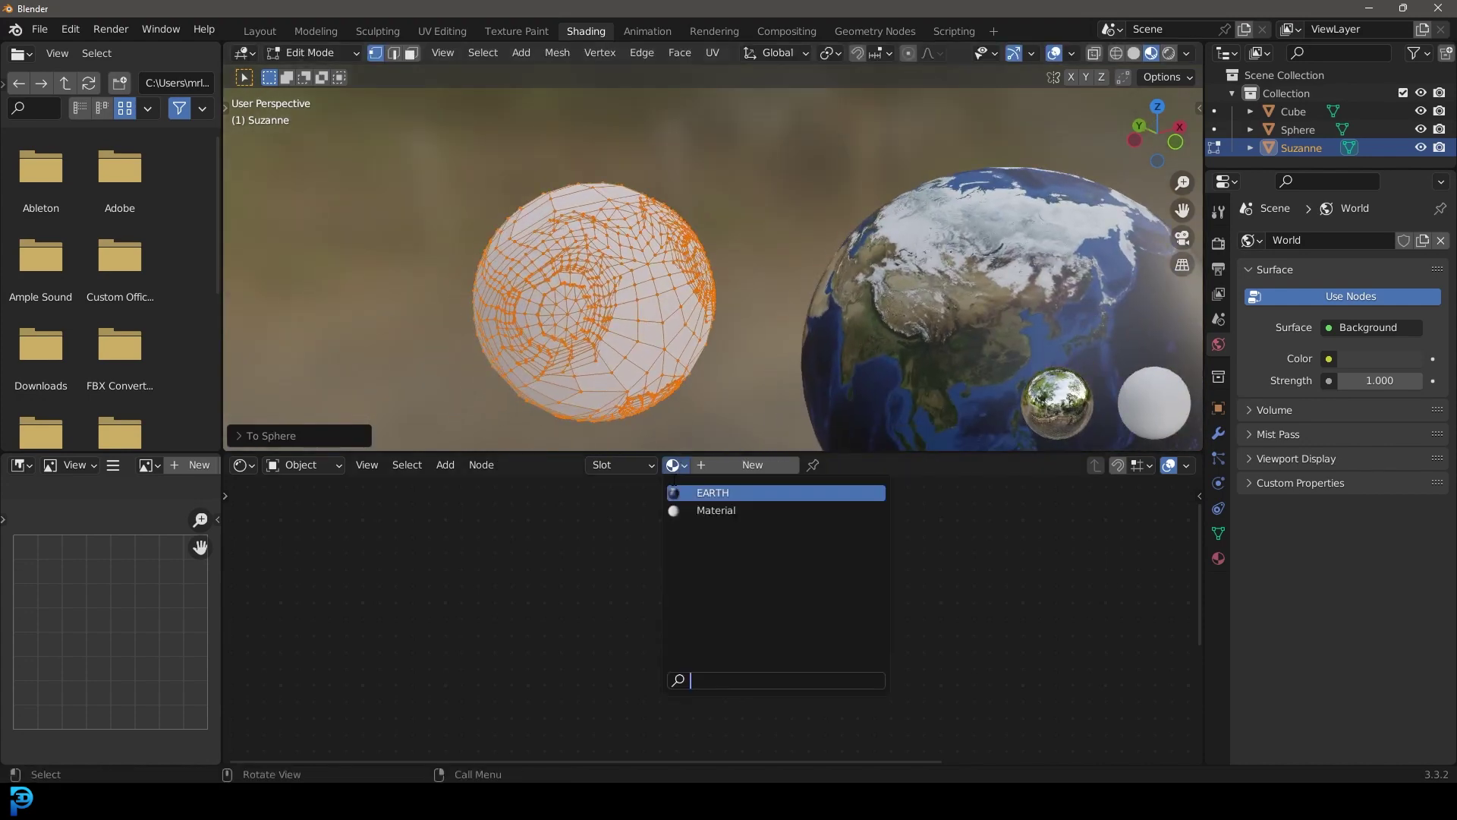
pyautogui.click(710, 493)
# Return the rounded monkey to Object Mode and shade it smooth.
pyautogui.press('Tab')
pyautogui.rightClick(659, 219)
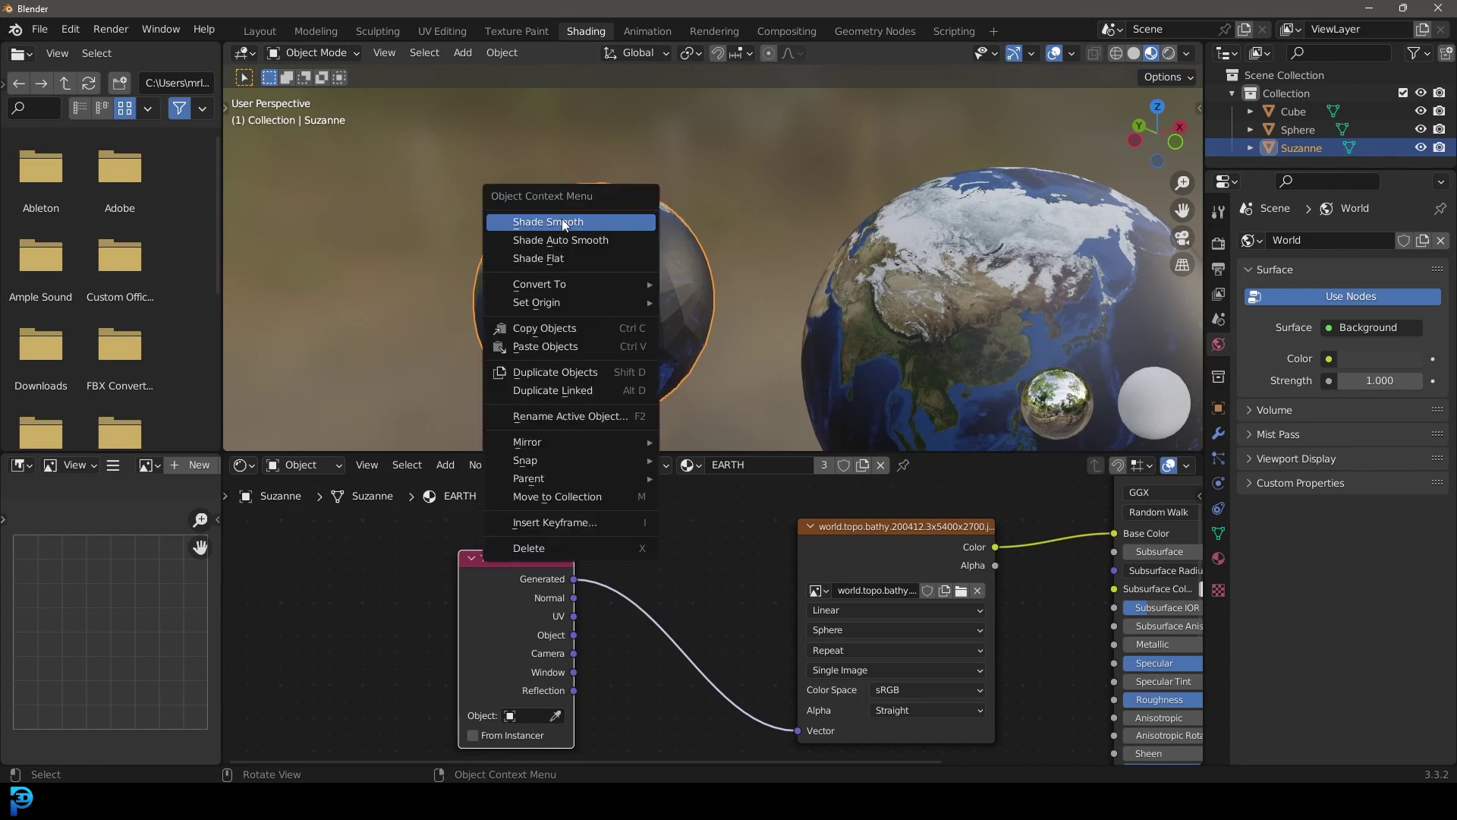
pyautogui.click(561, 220)
pyautogui.moveTo(800, 244); pyautogui.dragTo(852, 261, button='middle')
pyautogui.keyDown('shift'); pyautogui.moveTo(685, 287); pyautogui.dragTo(717, 230, button='middle'); pyautogui.keyUp('shift')
# Display the three globes in Material Preview shading in the Layout workspace.
pyautogui.scroll(4, 659, 318)
pyautogui.scroll(-7, 662, 279)
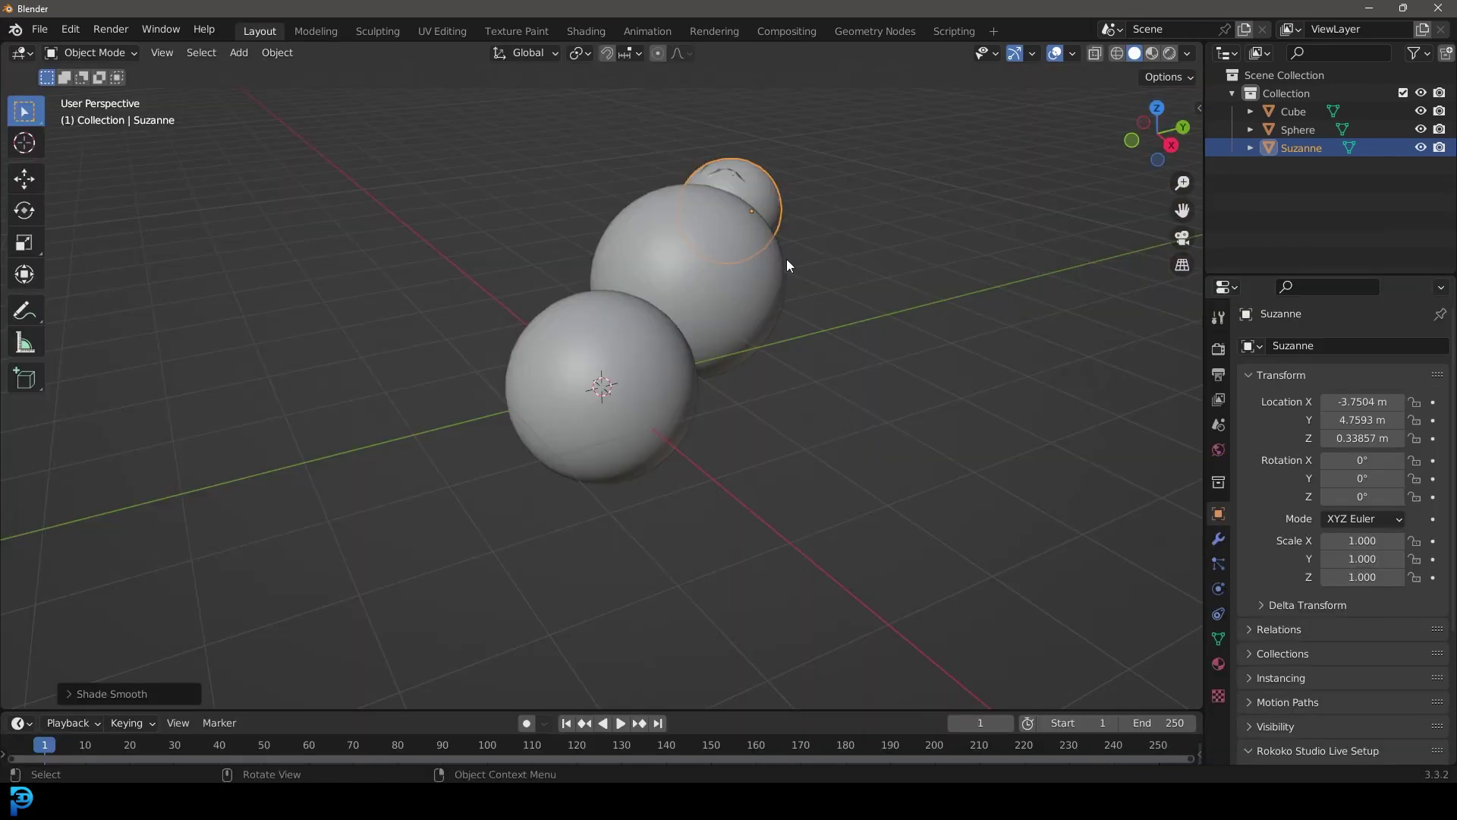
pyautogui.moveTo(786, 258); pyautogui.dragTo(649, 243, button='middle')
pyautogui.press('z')
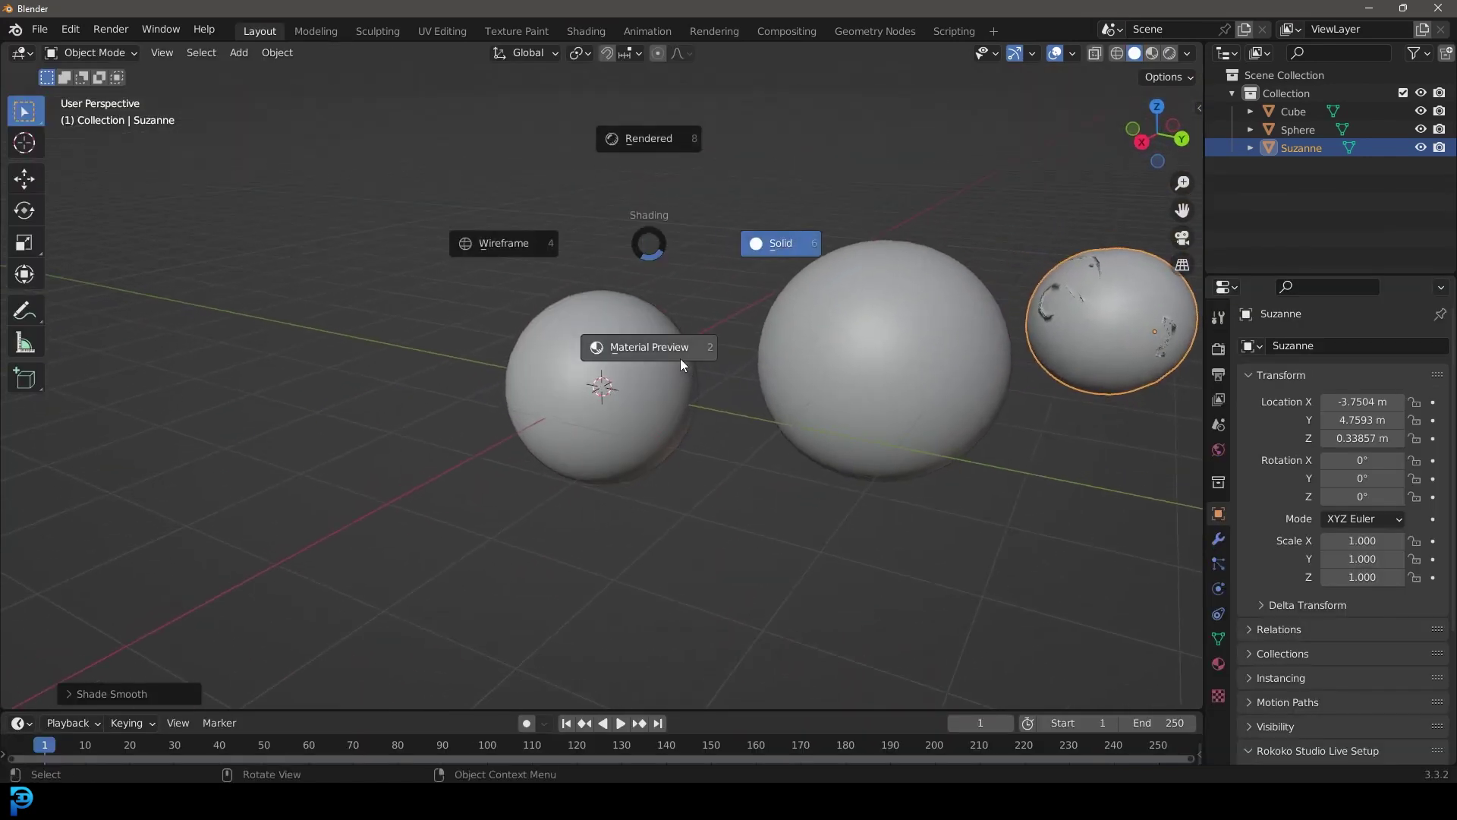
pyautogui.click(668, 355)
pyautogui.scroll(3, 778, 394)
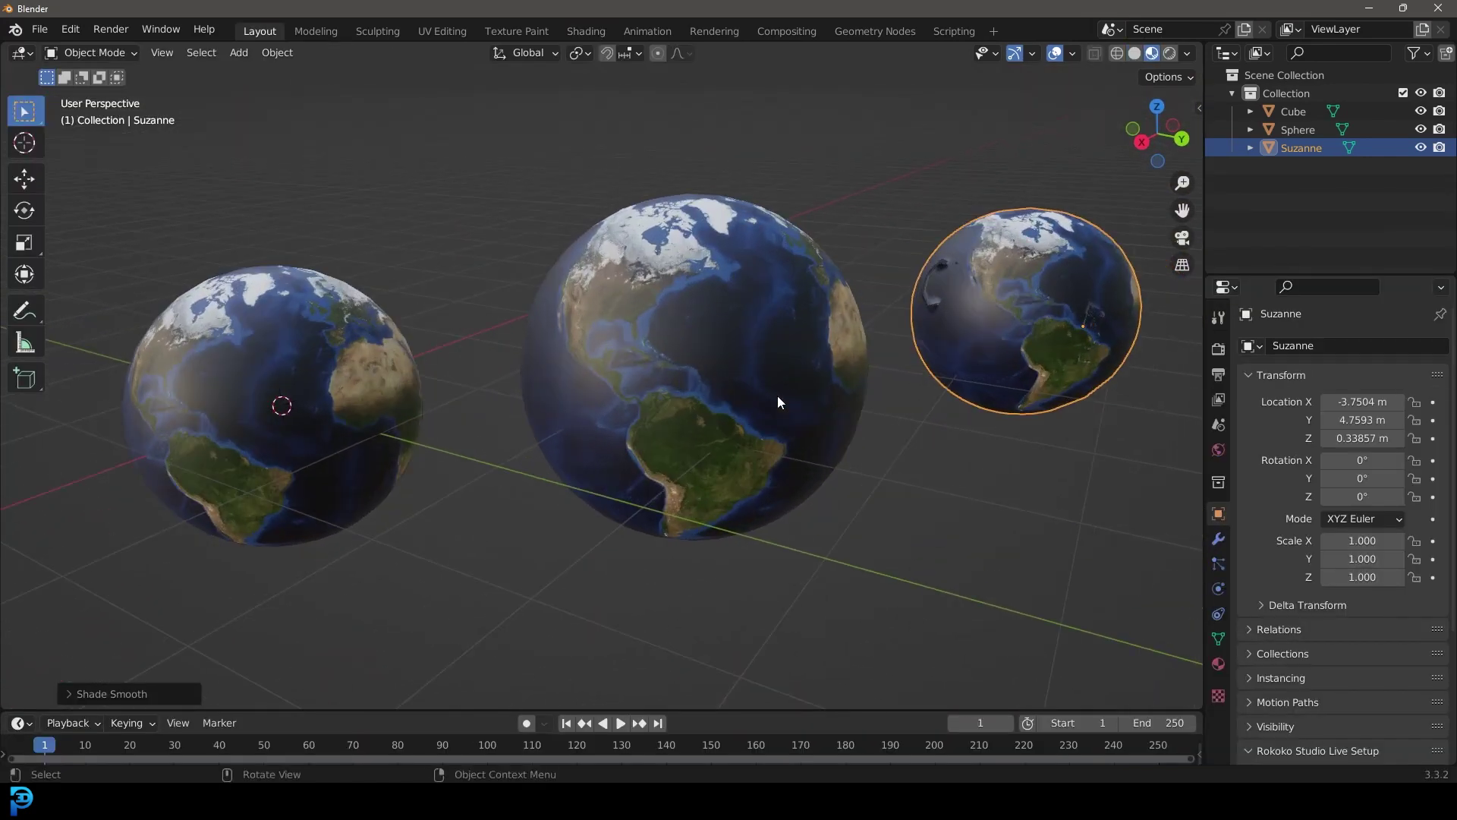